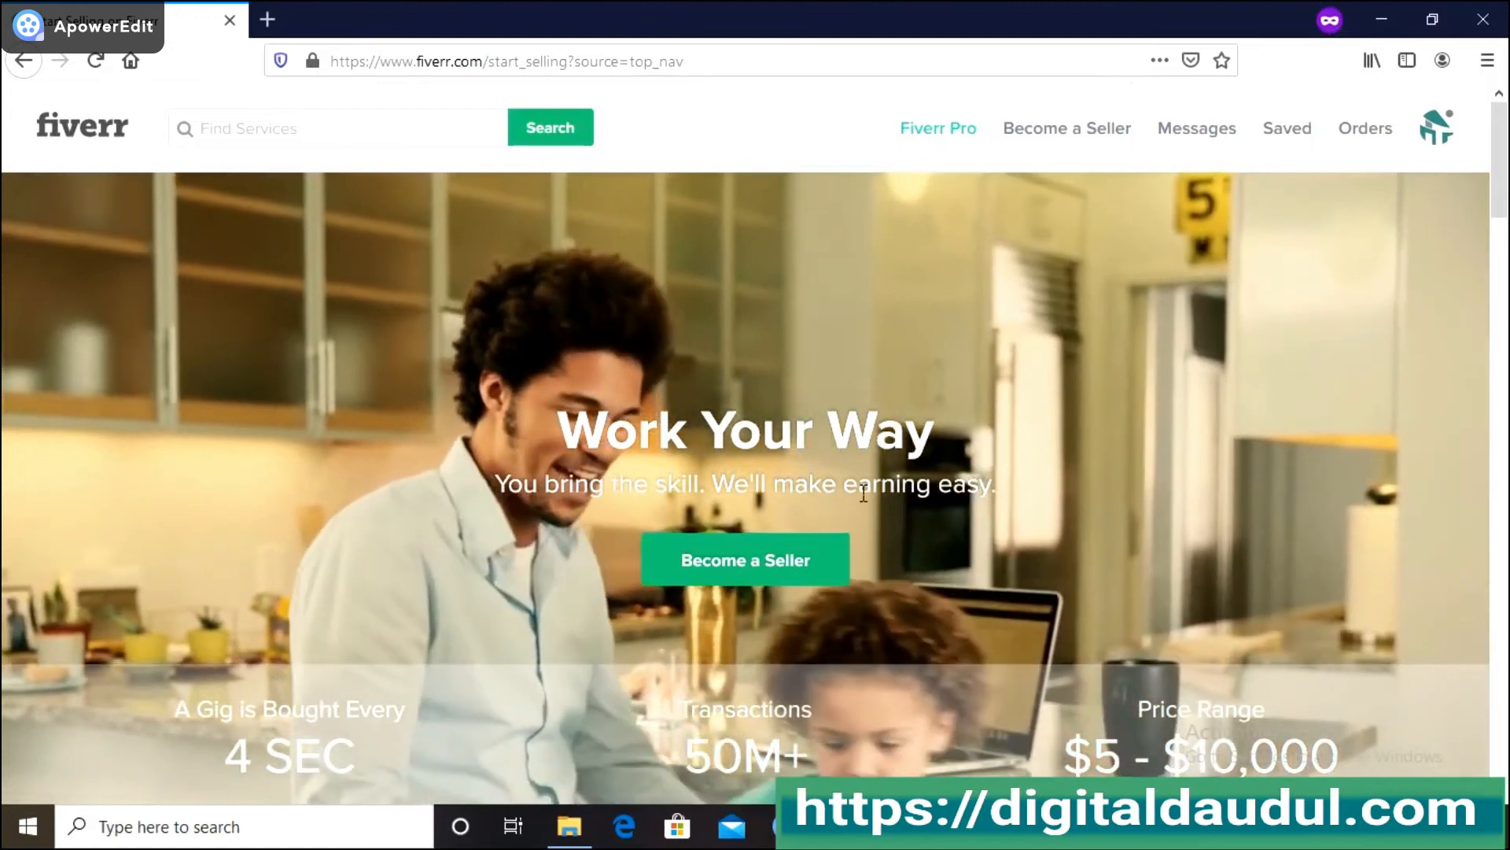
# Switch to the Title And Description notes in Notepad and review the prepared gig title, cover size and description.
pyautogui.scroll(4, 868, 489)
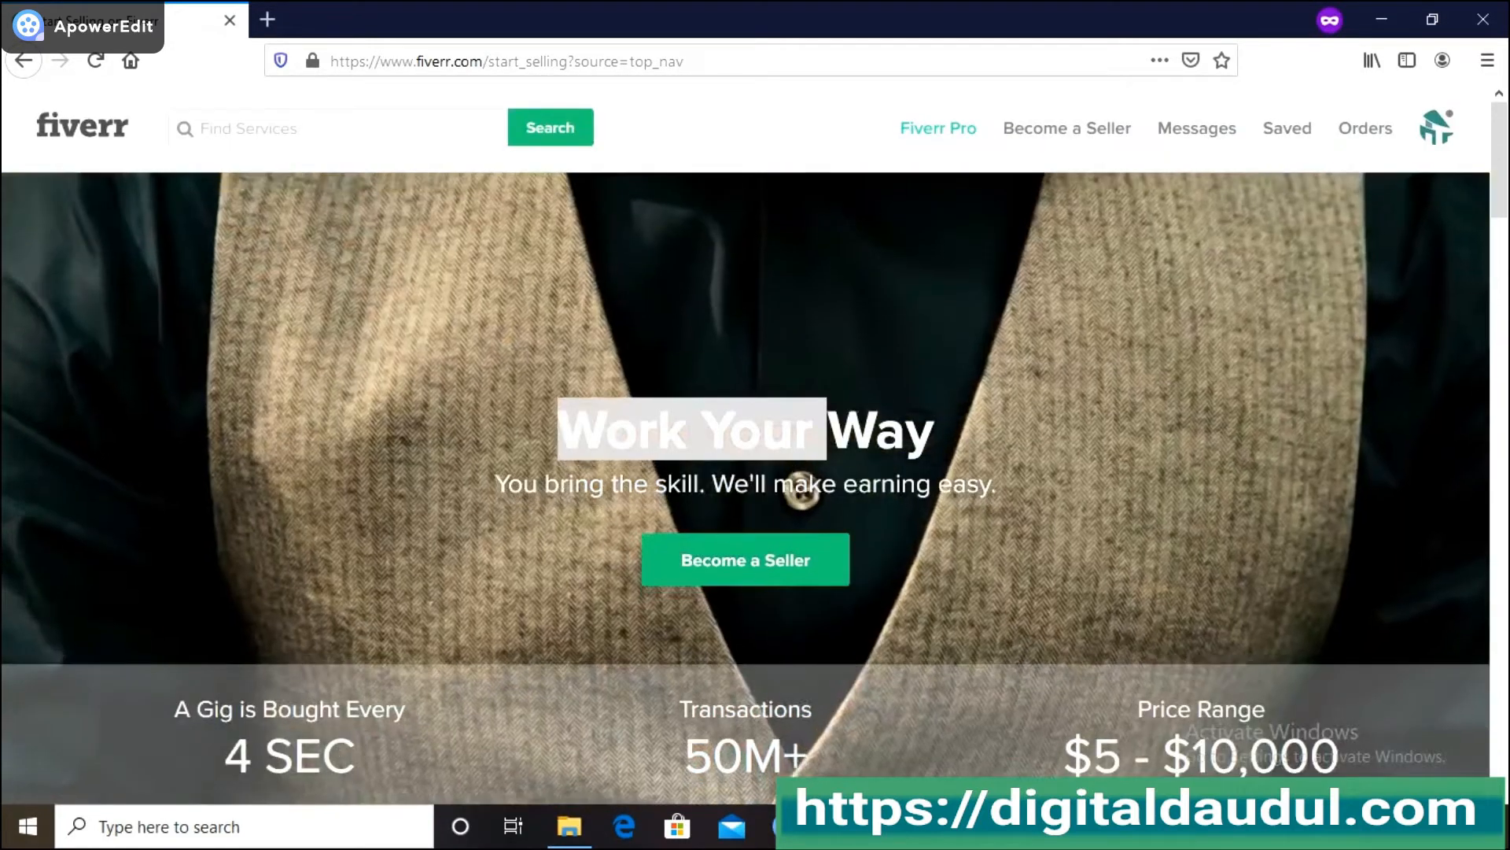
pyautogui.hotkey('alt', 'Tab')
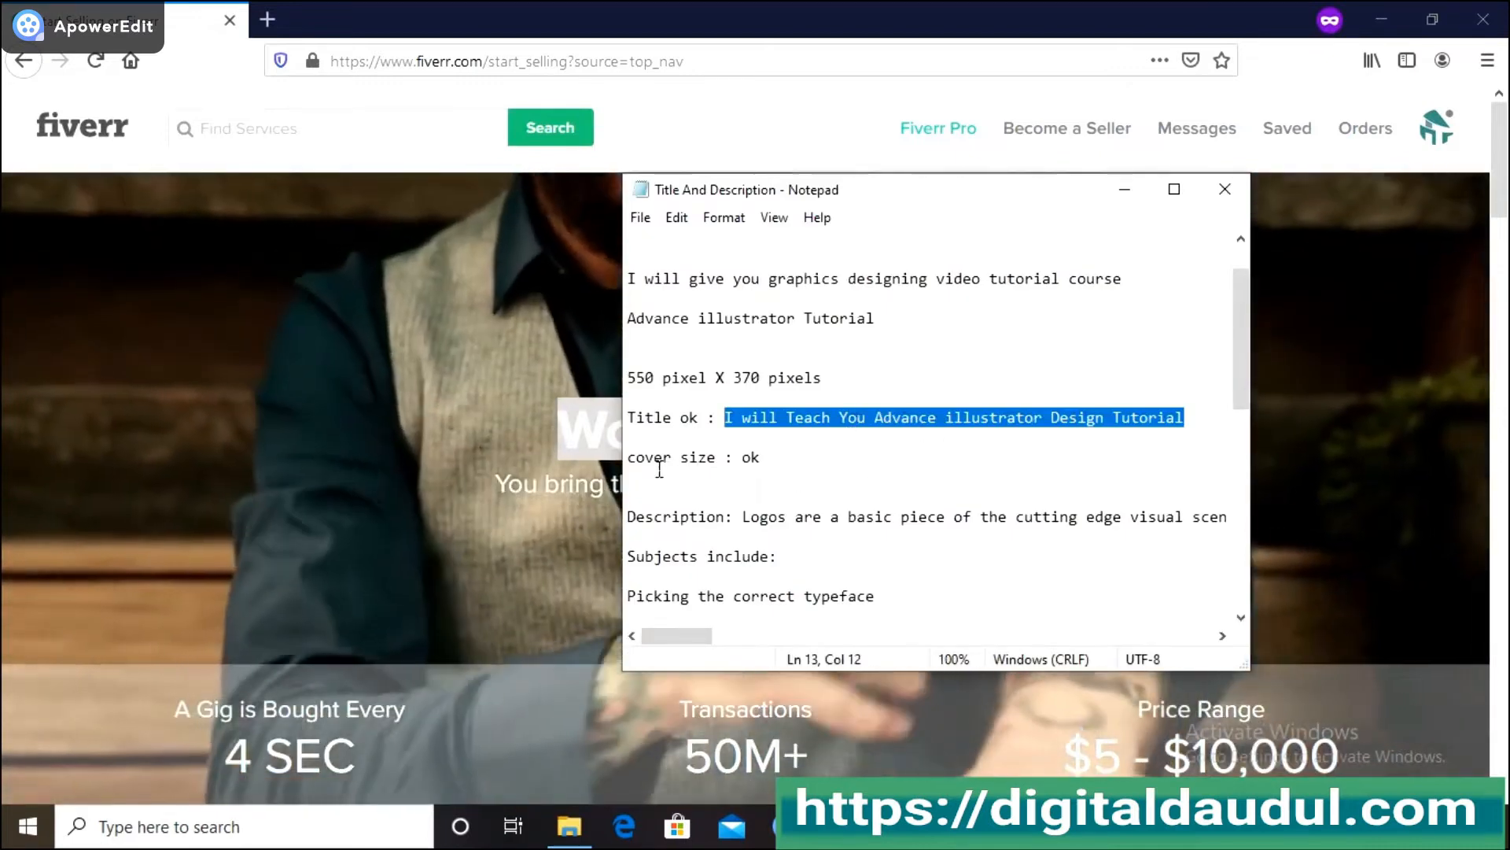
pyautogui.moveTo(646, 466); pyautogui.dragTo(715, 466)
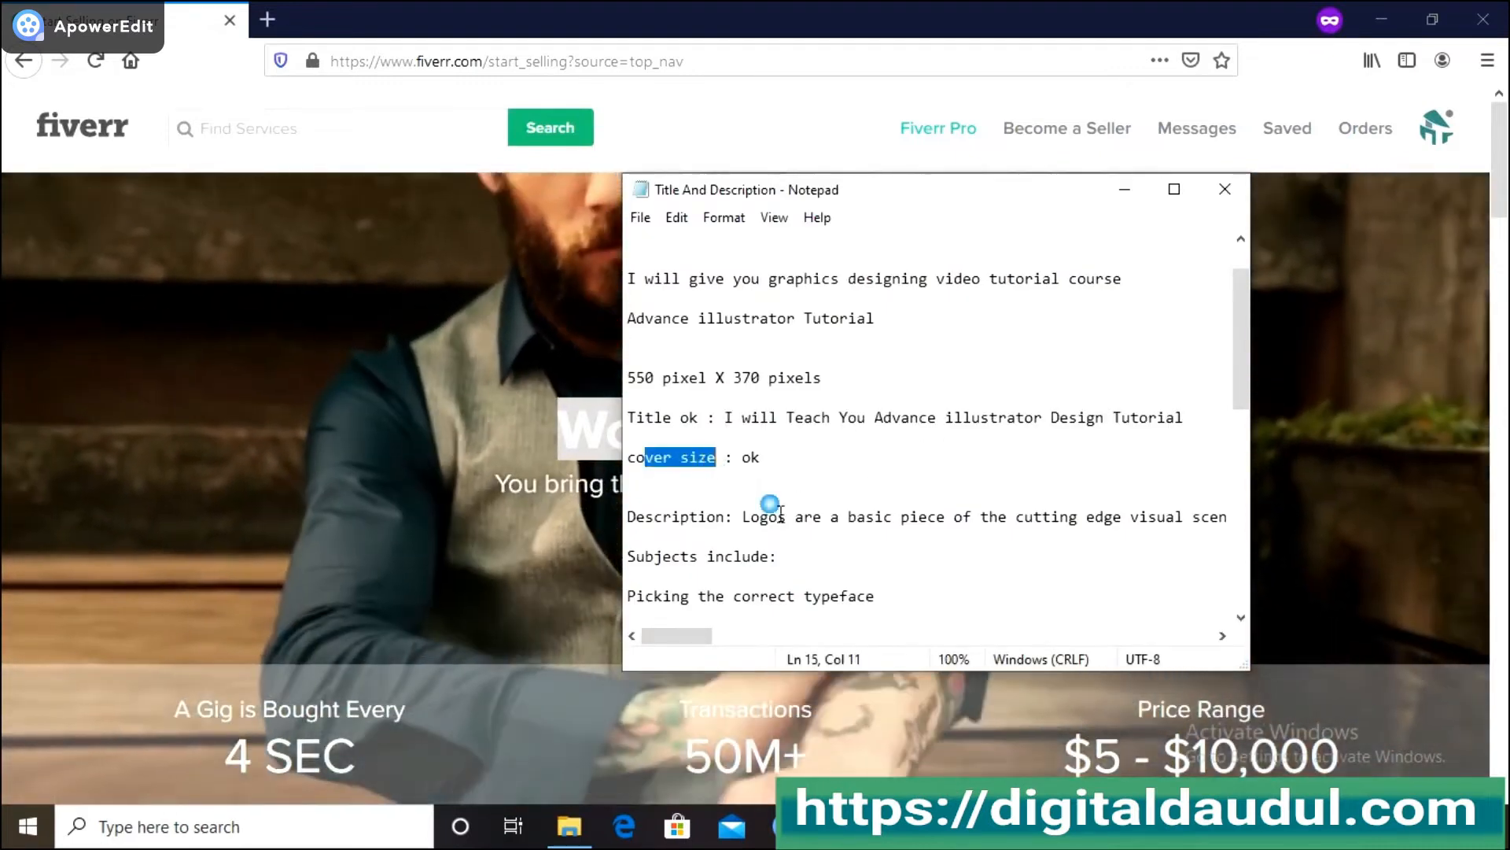
pyautogui.scroll(-1, 786, 471)
pyautogui.moveTo(742, 397); pyautogui.dragTo(930, 577)
pyautogui.scroll(-3, 929, 541)
pyautogui.scroll(6, 916, 487)
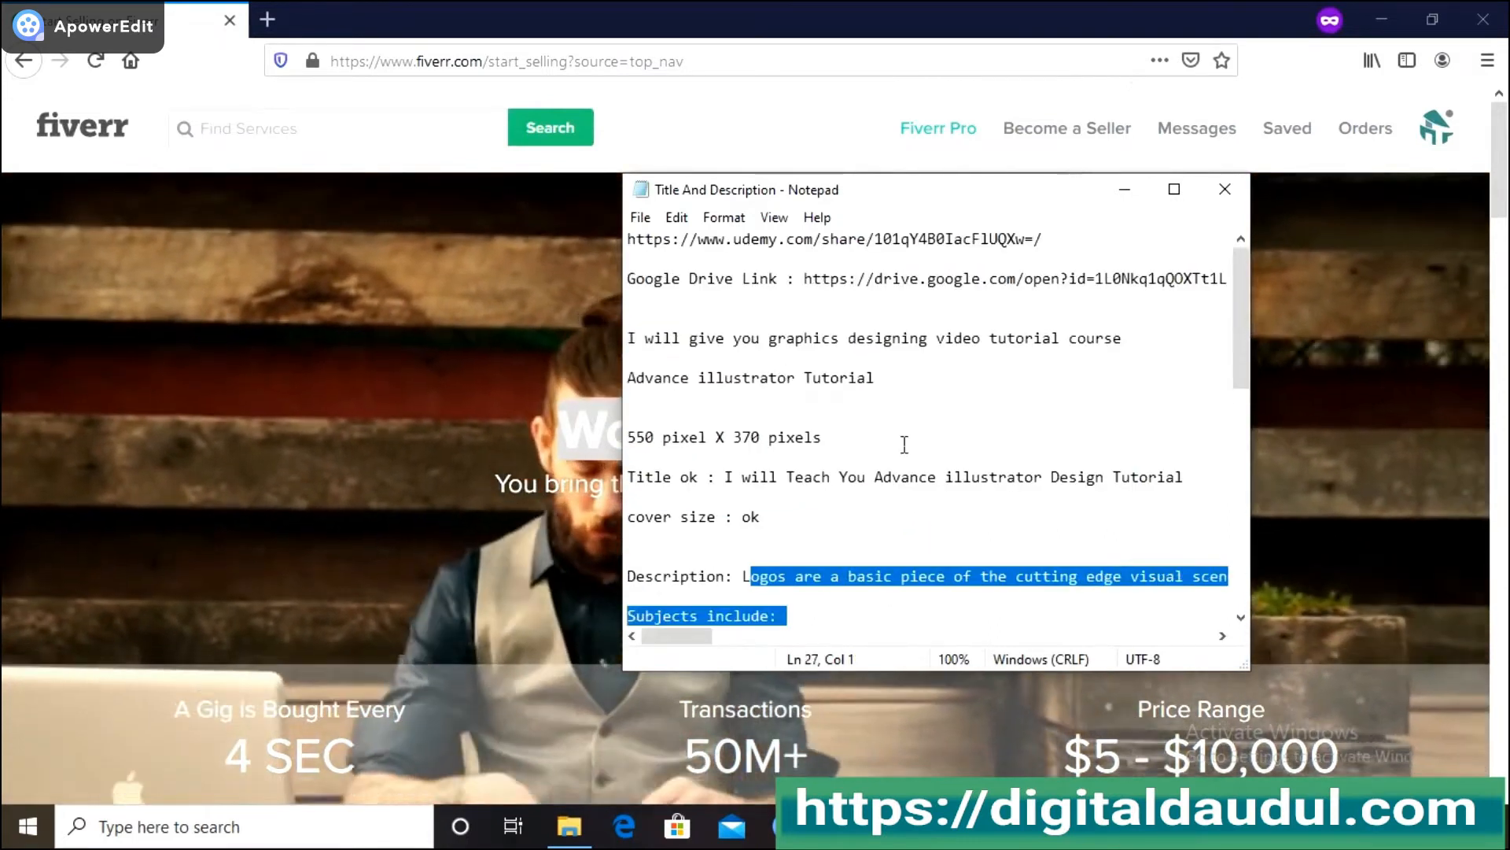
pyautogui.click(903, 425)
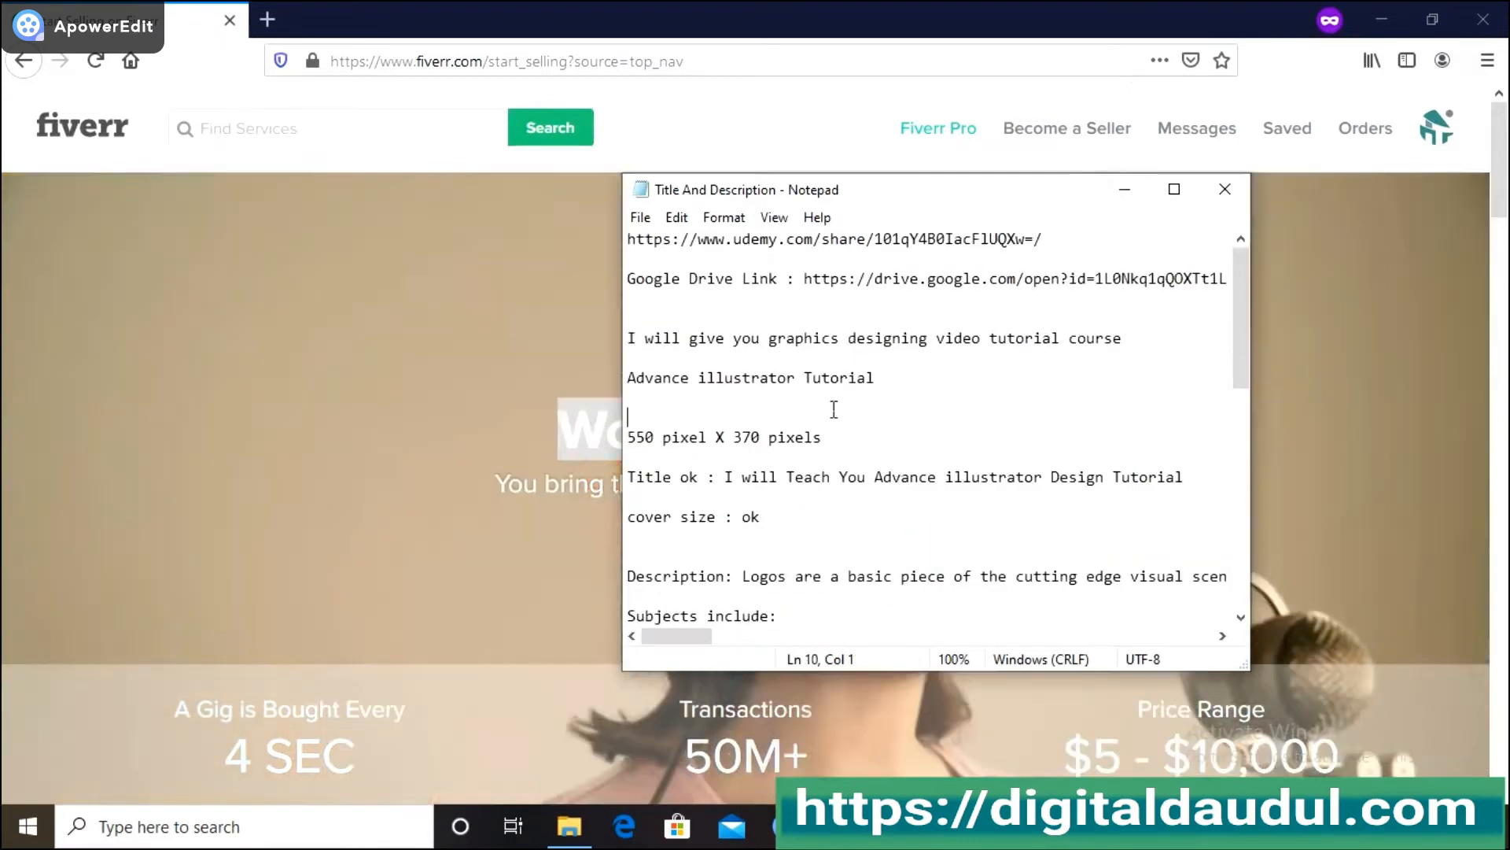
pyautogui.click(859, 379)
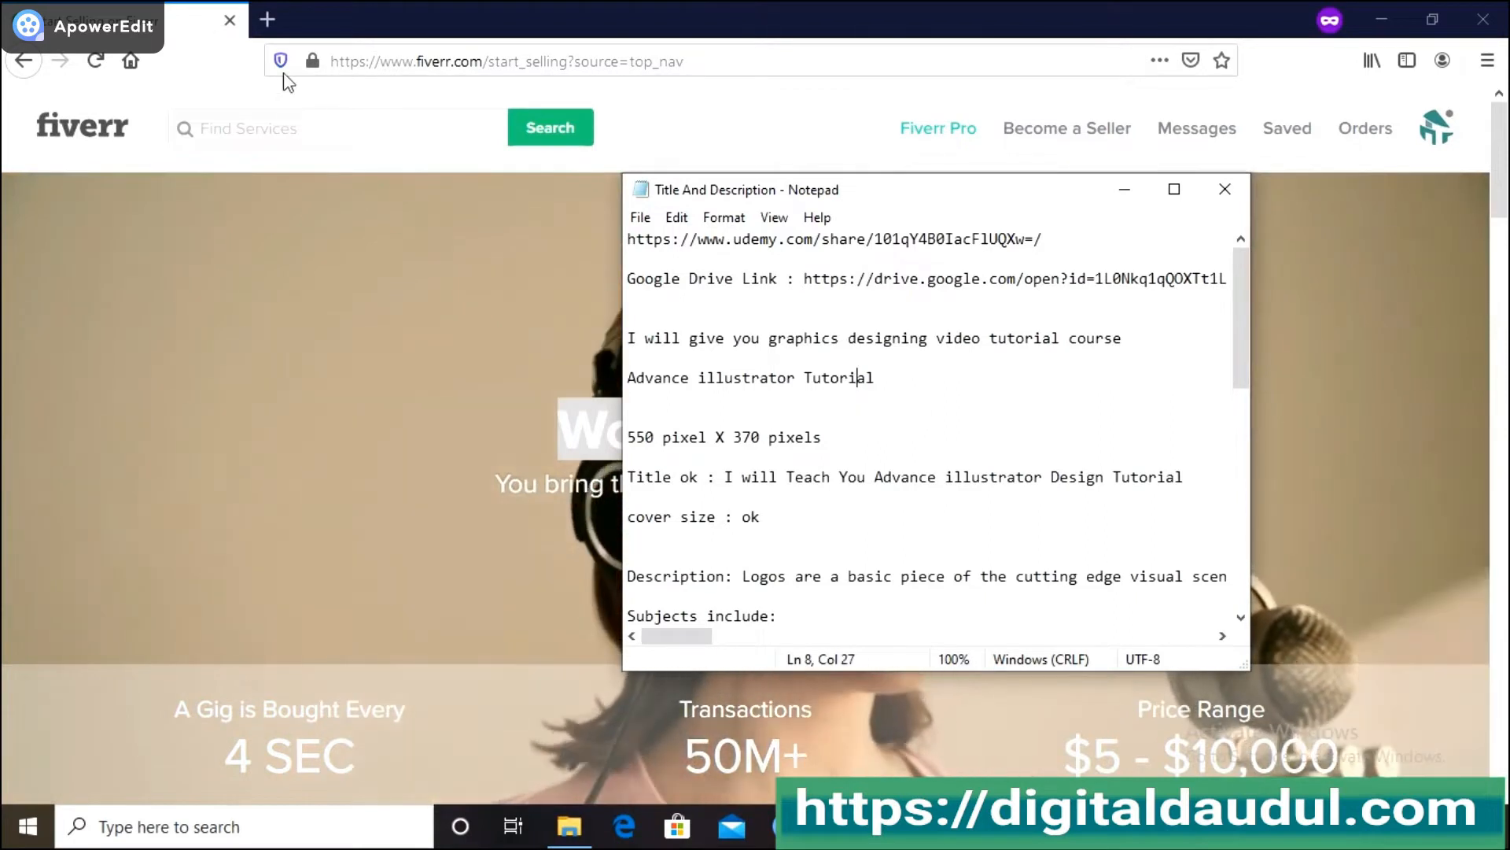
# Switch back to Fiverr in the browser, open the account's profile page and start creating a new gig.
pyautogui.click(181, 21)
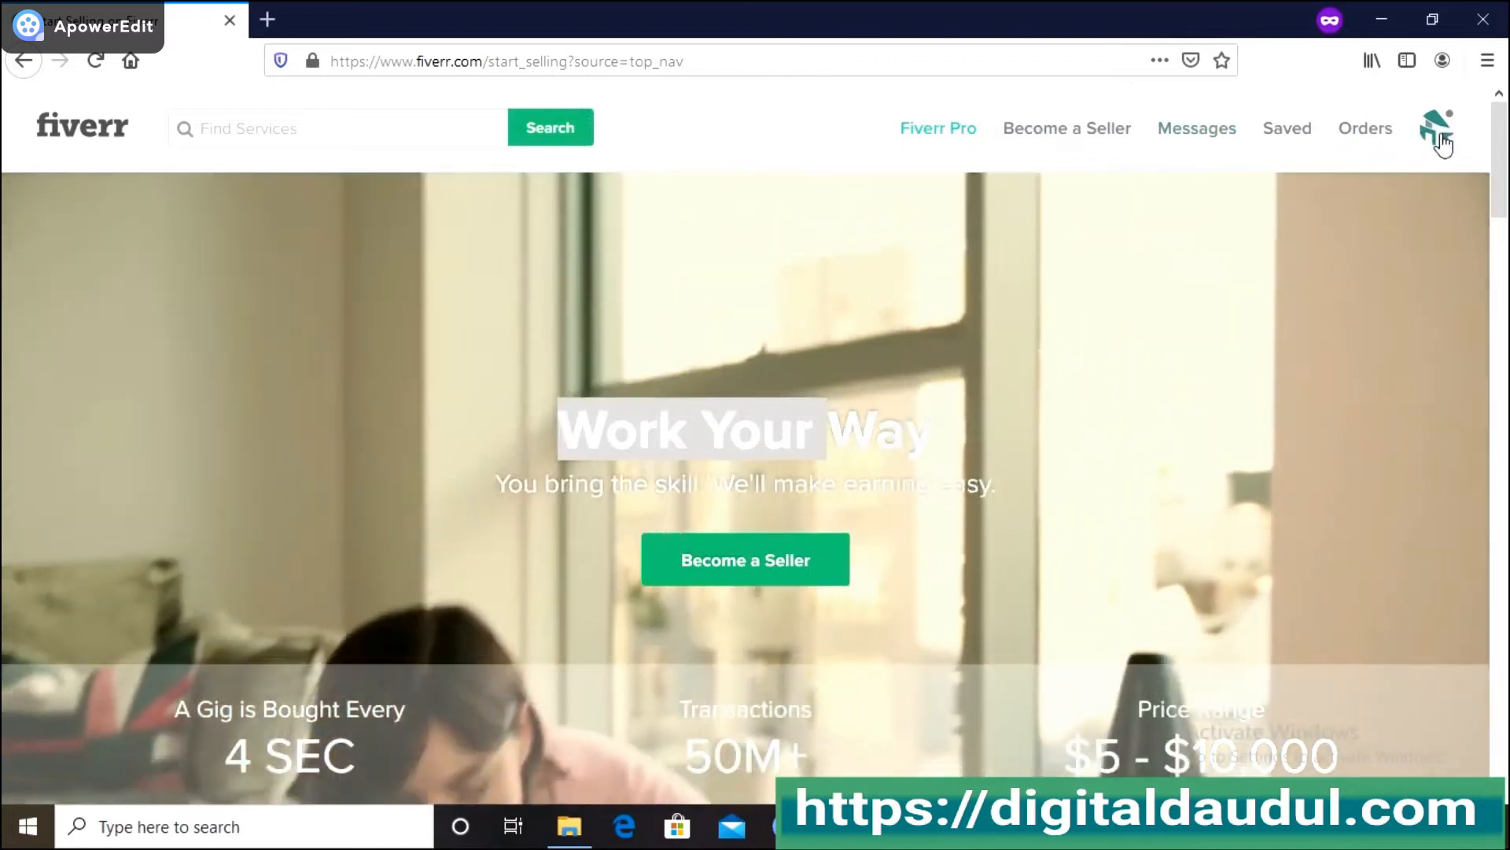
pyautogui.click(1442, 142)
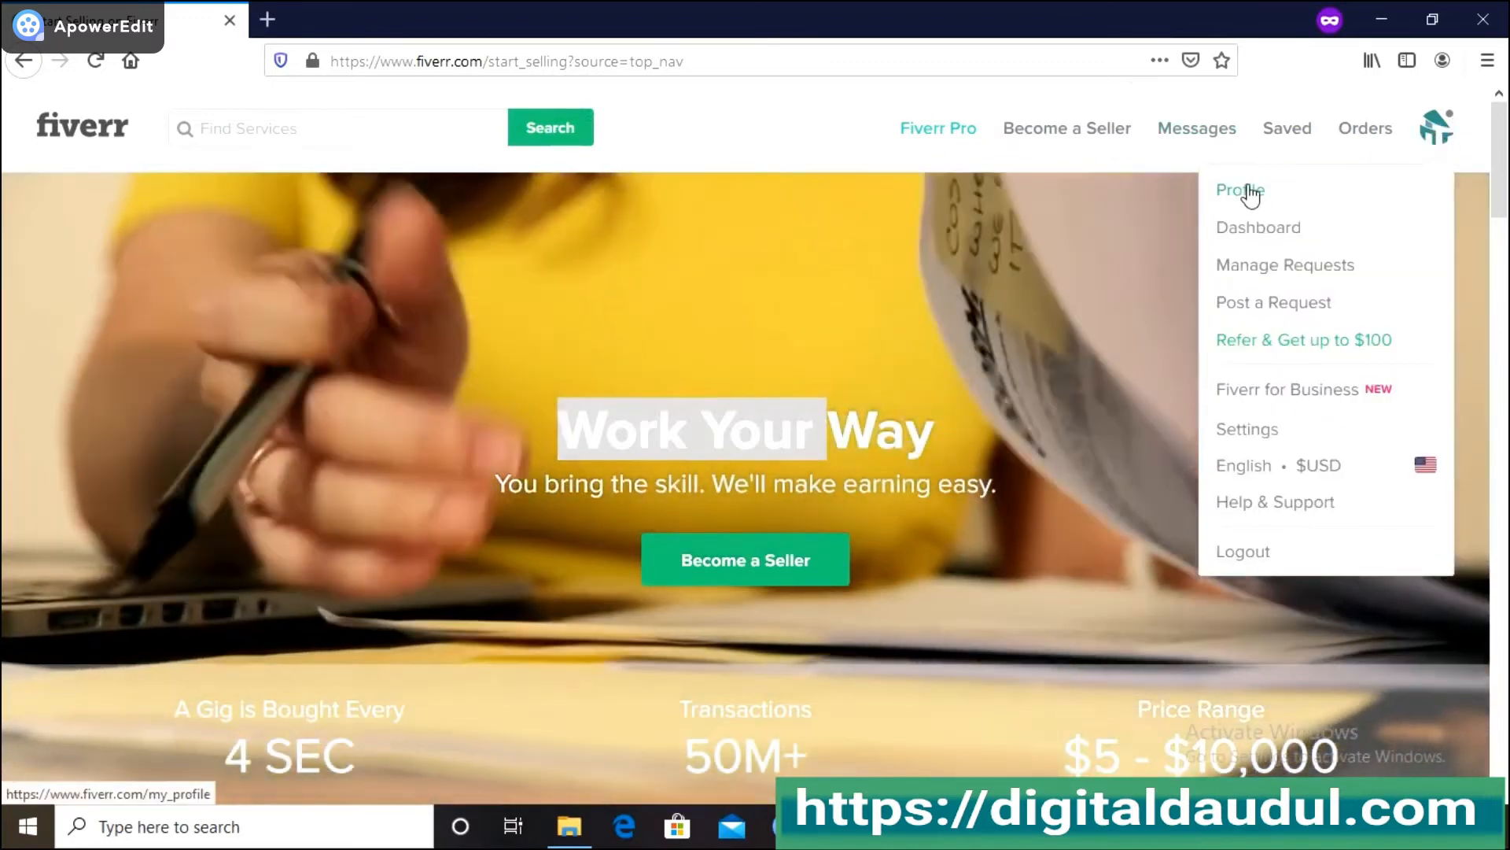
pyautogui.click(1247, 190)
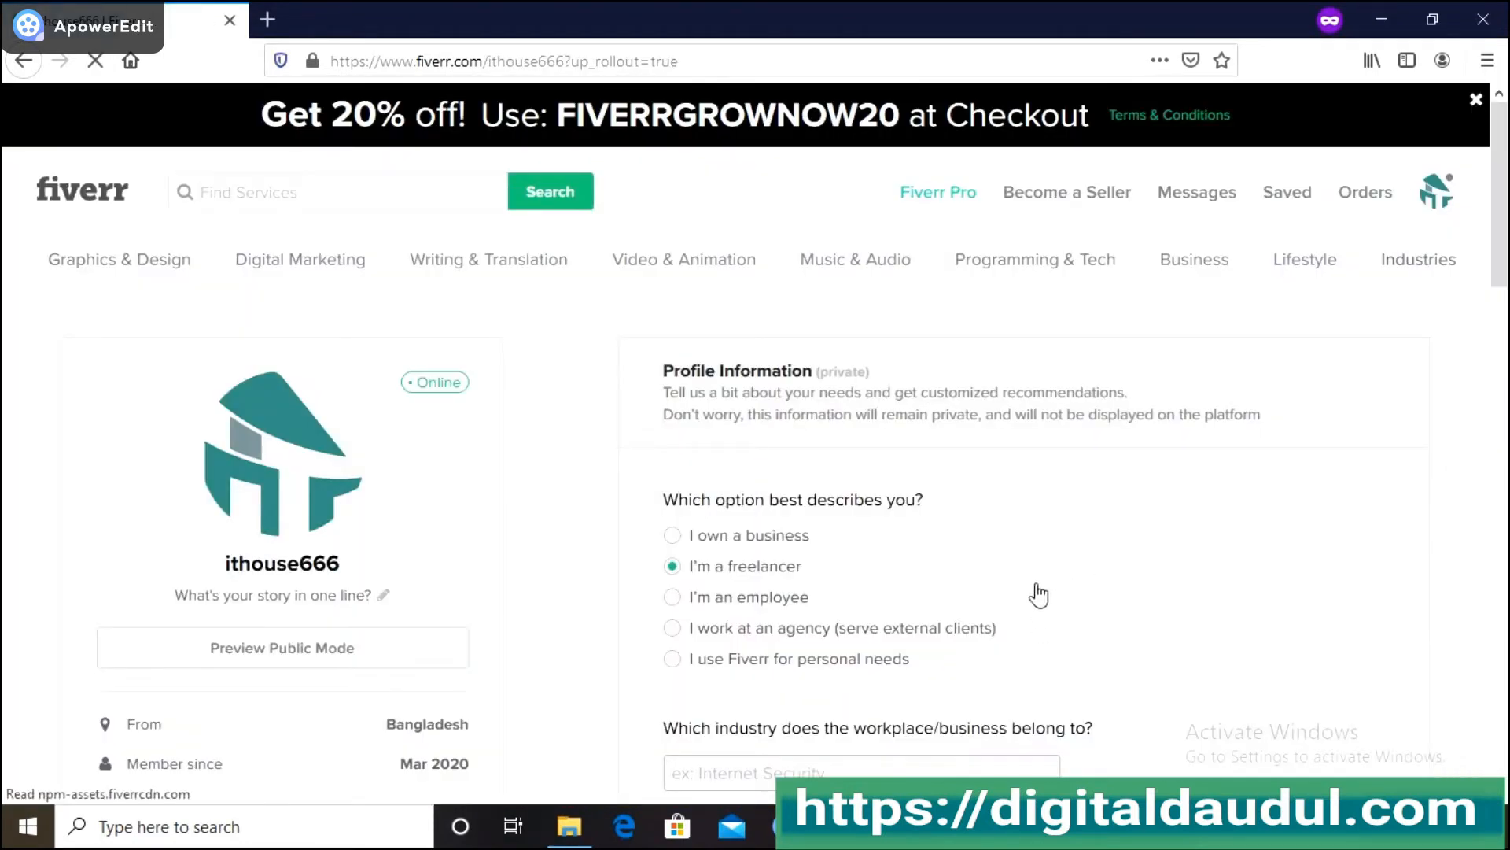
pyautogui.scroll(-5, 1030, 566)
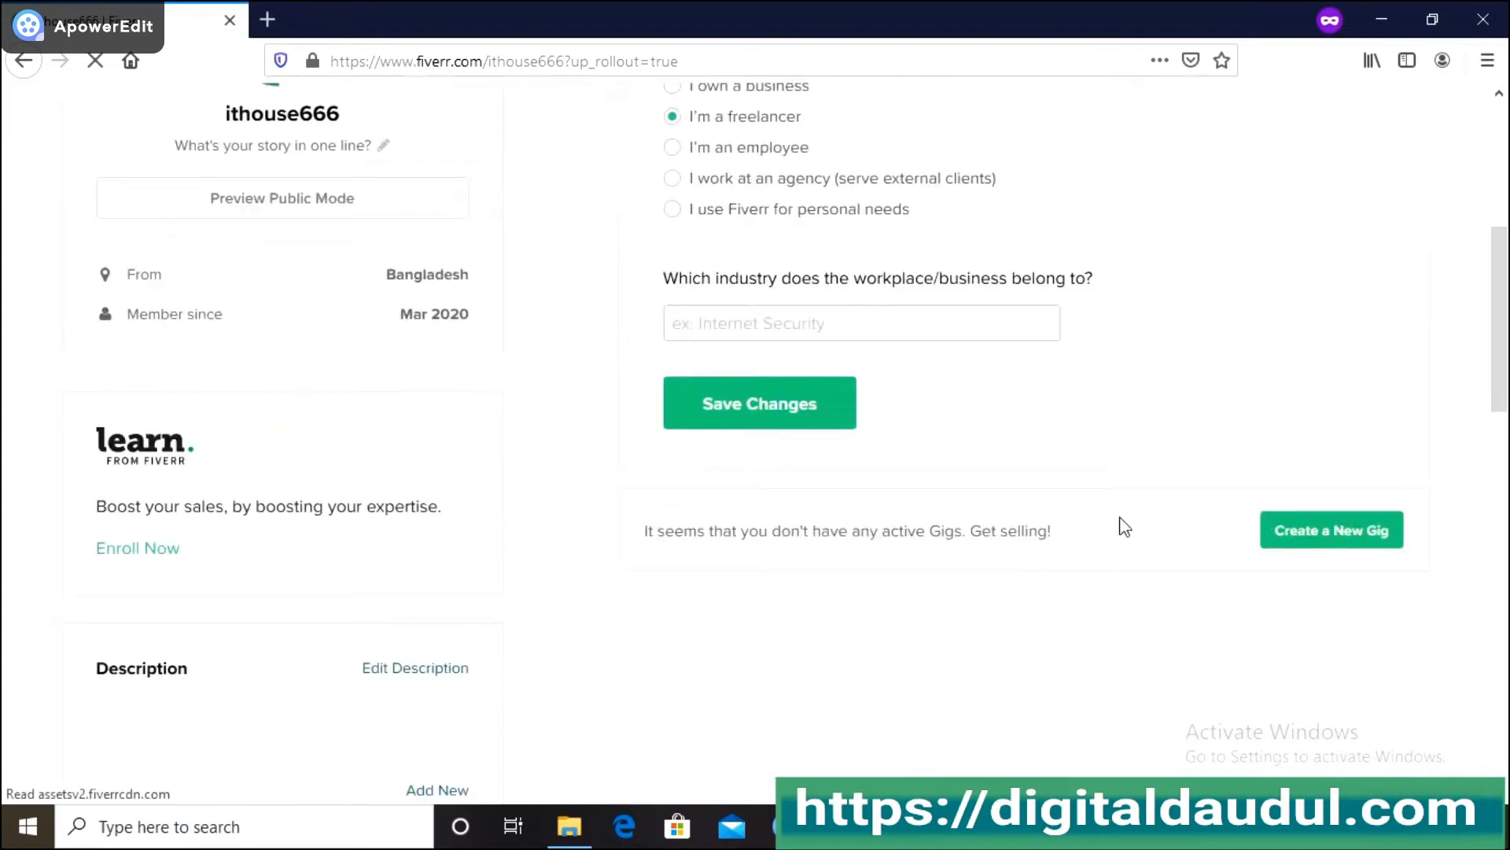
pyautogui.click(1333, 532)
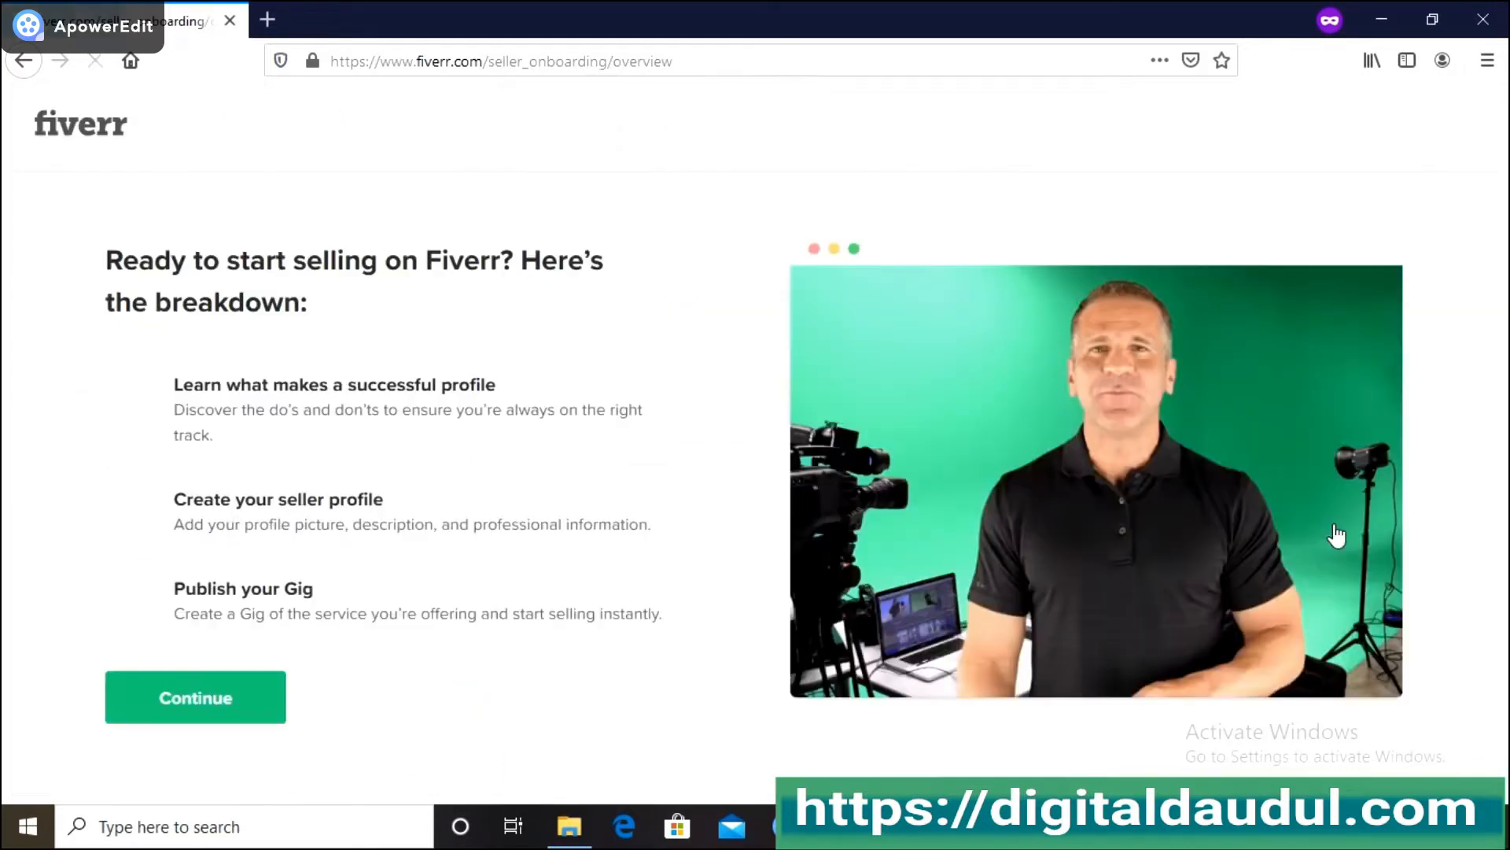
# Proceed through the seller onboarding introduction pages to the Personal Info form.
pyautogui.click(213, 705)
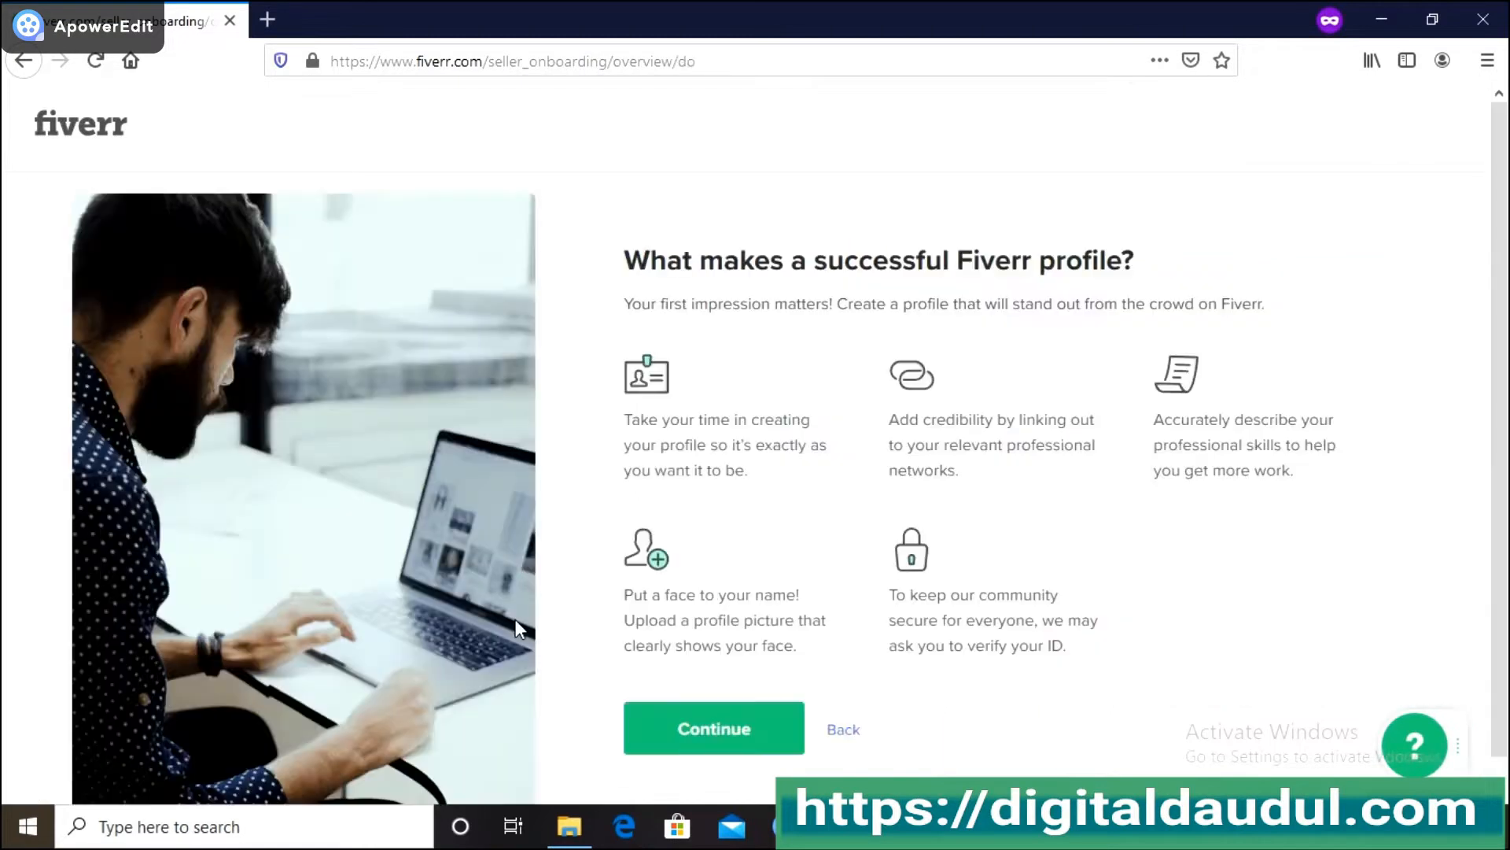
pyautogui.click(710, 706)
pyautogui.click(714, 706)
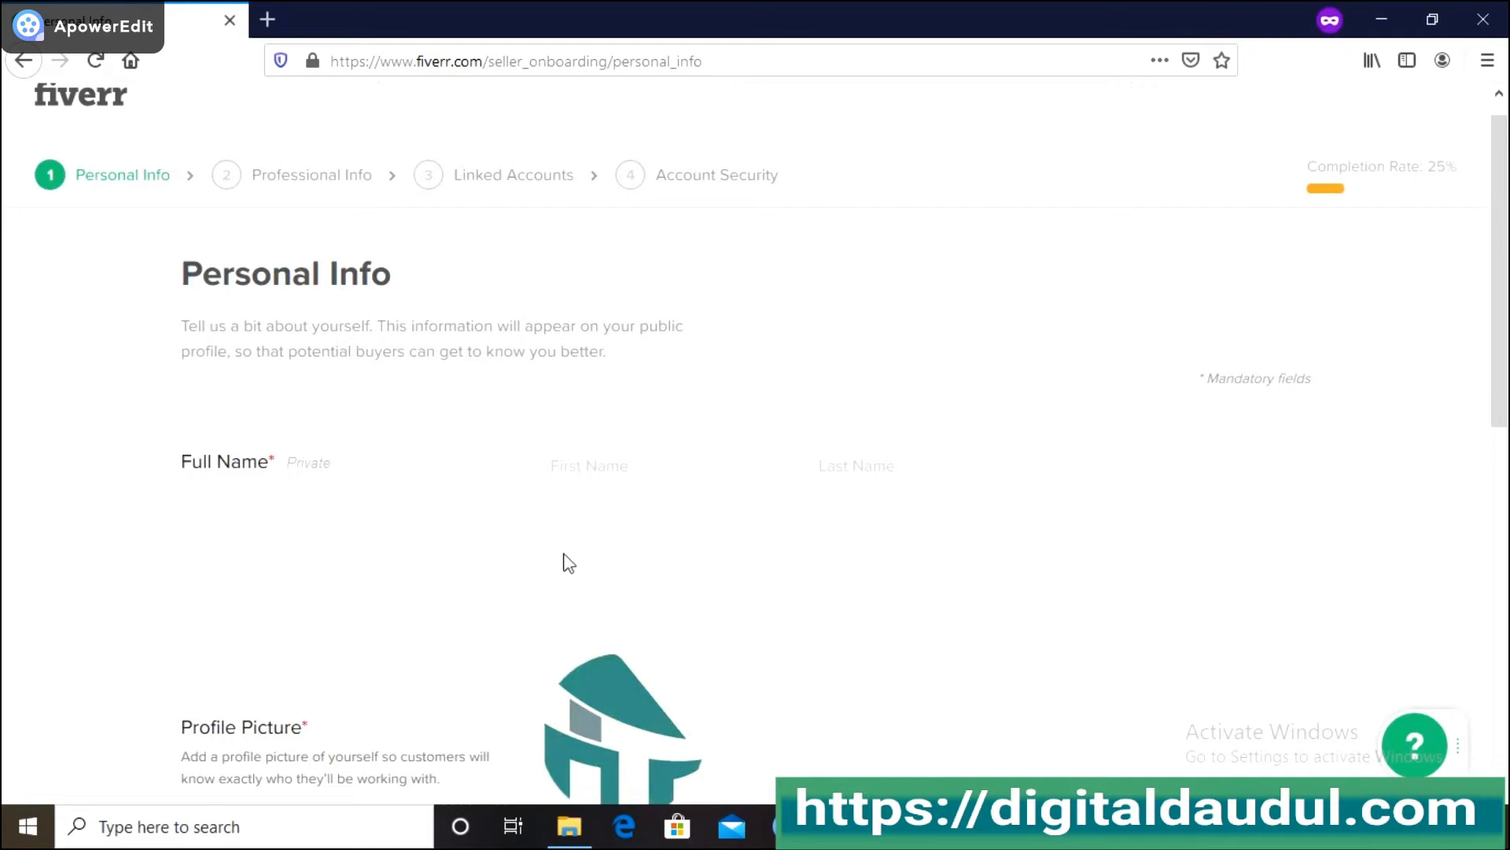
# Look through the Personal Info form and fill in the seller's first and last name.
pyautogui.scroll(1, 352, 385)
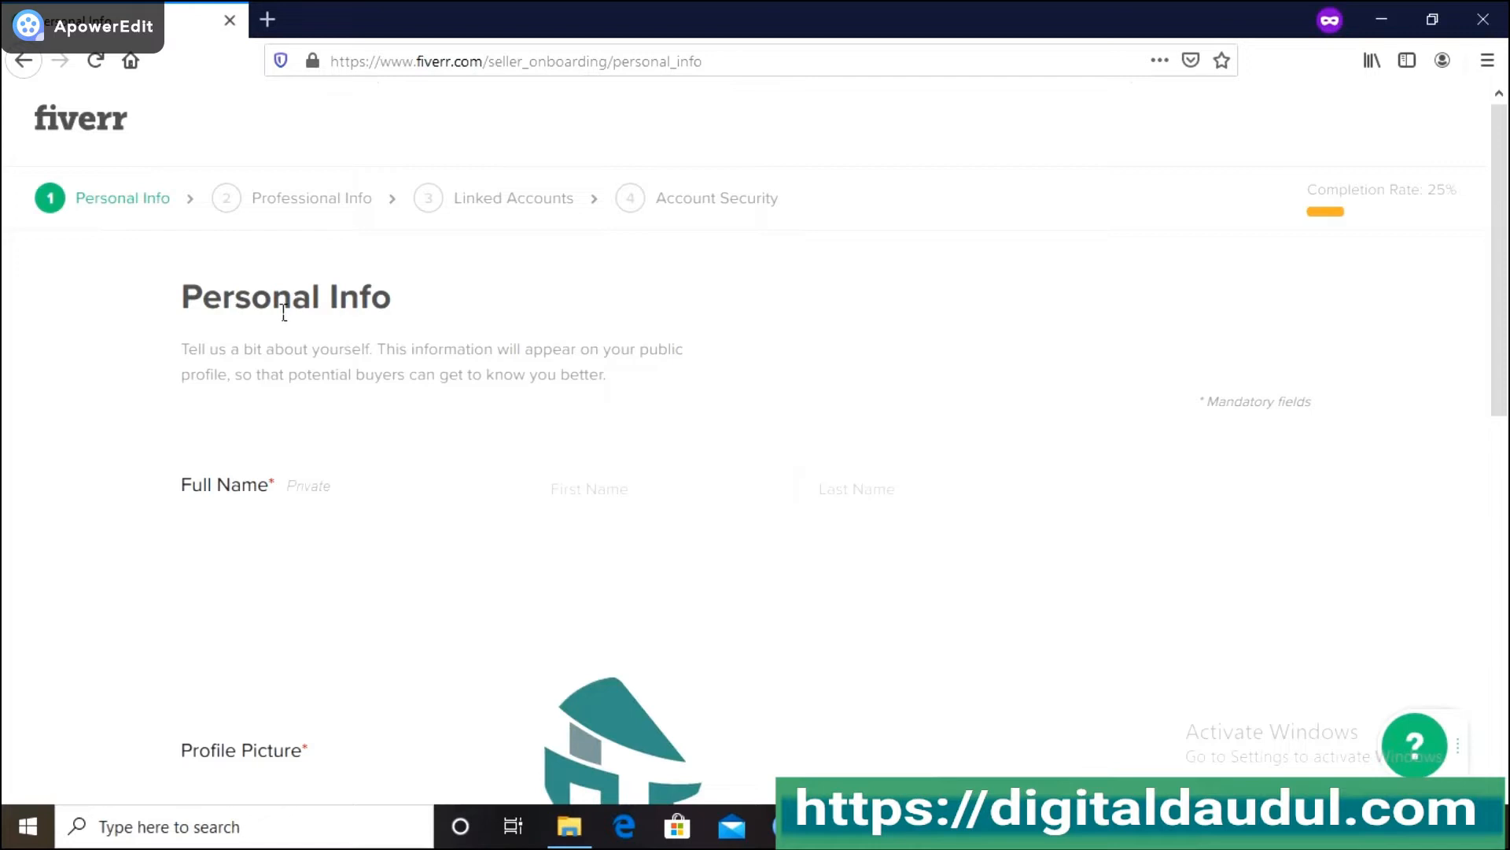
pyautogui.moveTo(223, 301); pyautogui.dragTo(312, 315)
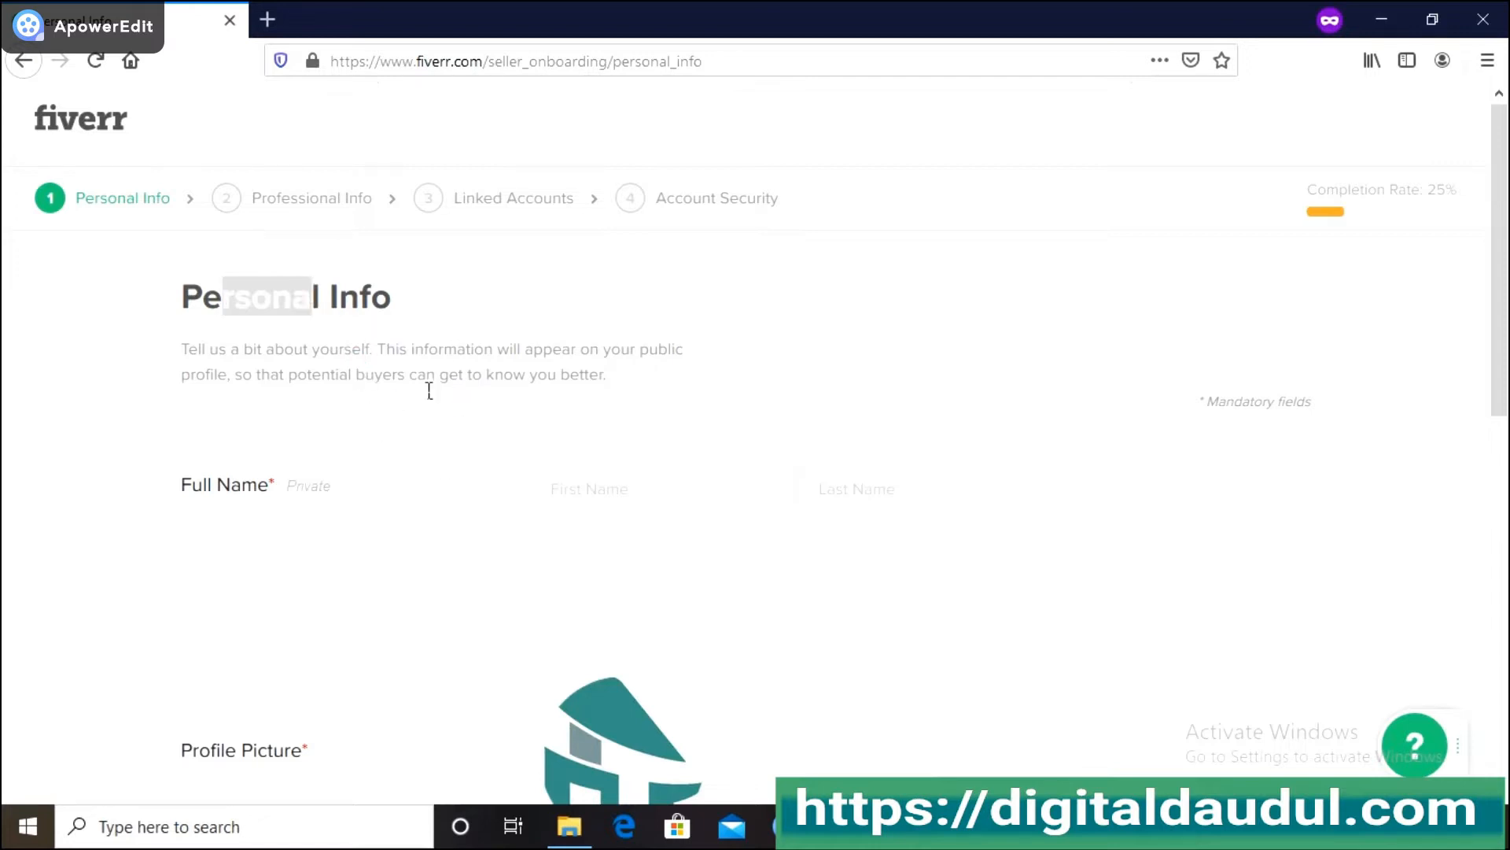
pyautogui.scroll(-10, 440, 401)
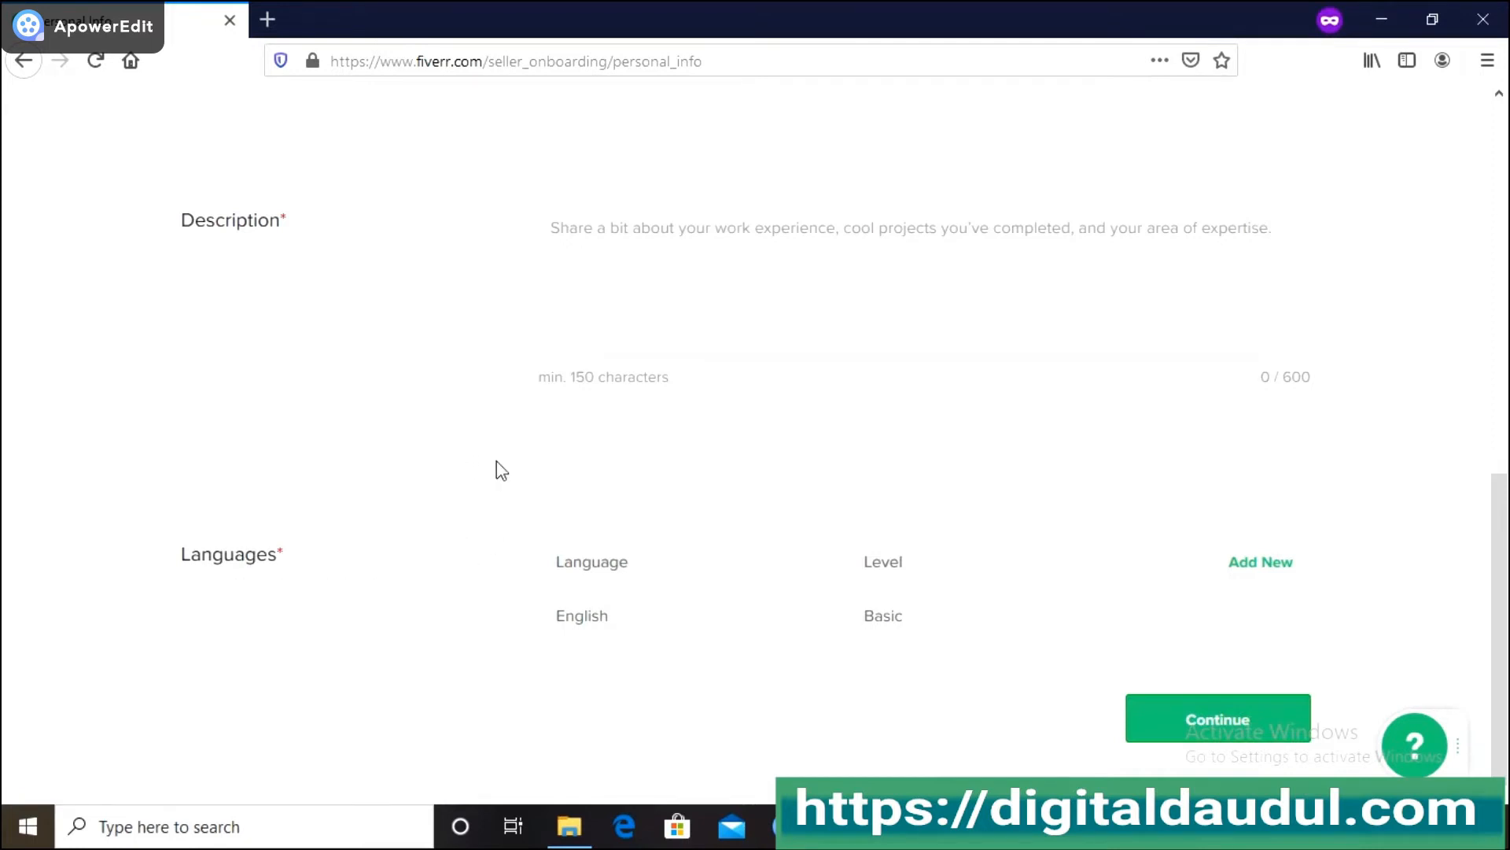
pyautogui.scroll(7, 708, 529)
pyautogui.scroll(3, 679, 535)
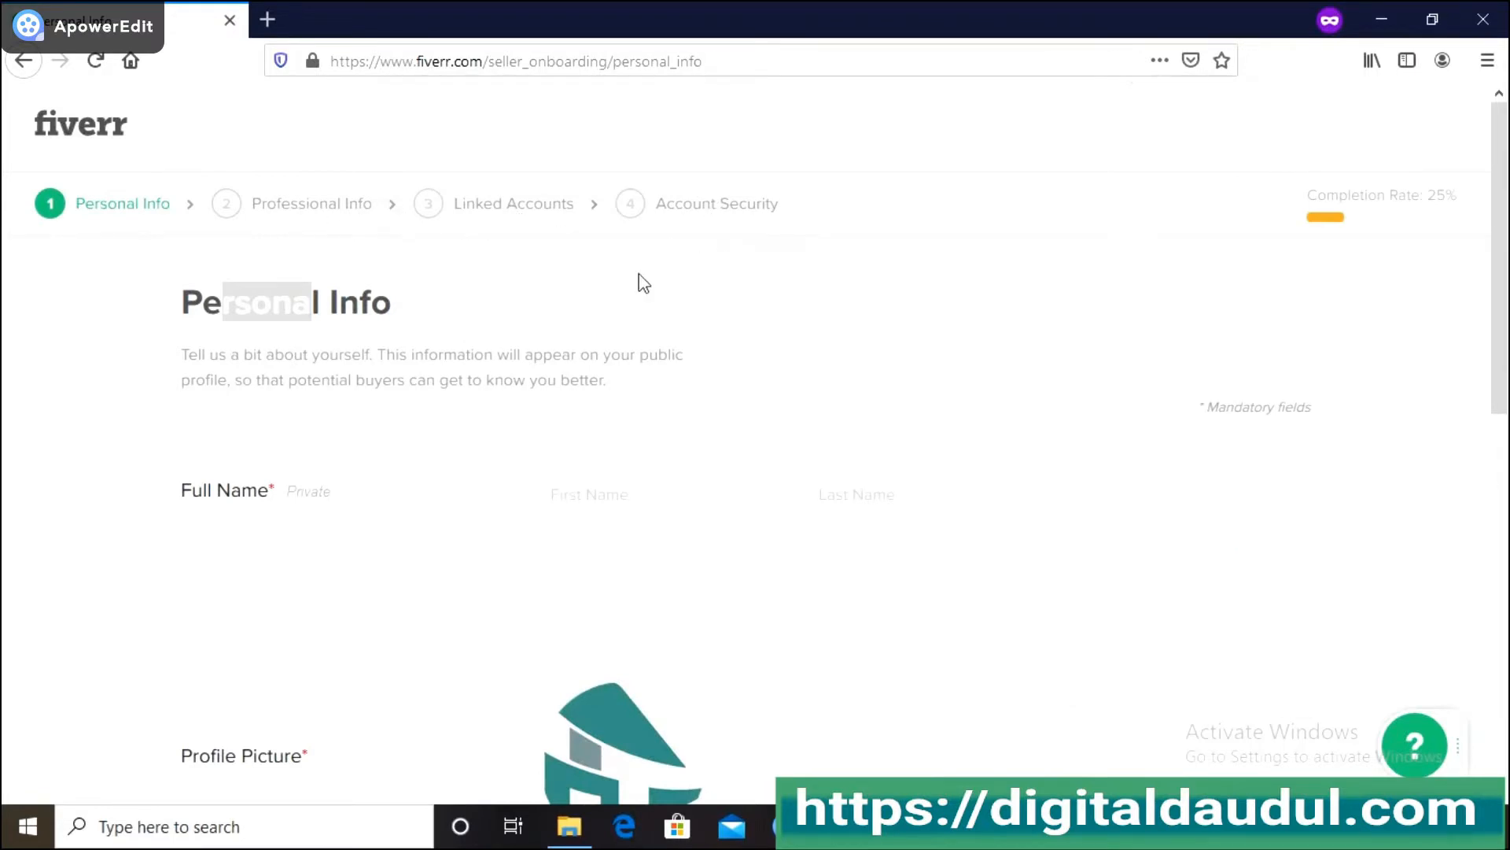
pyautogui.scroll(-4, 586, 405)
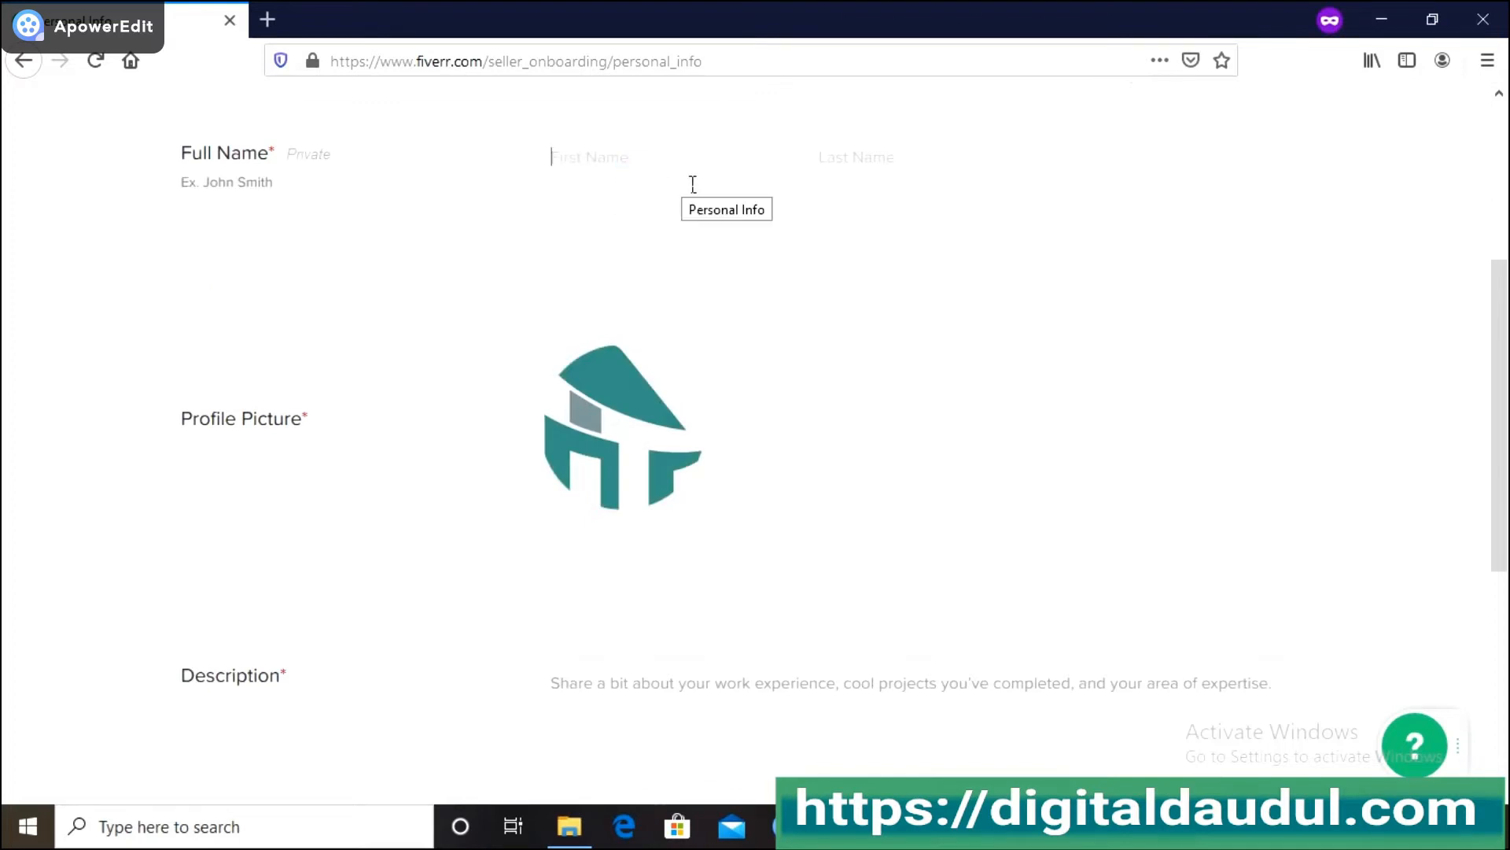
pyautogui.click(883, 172)
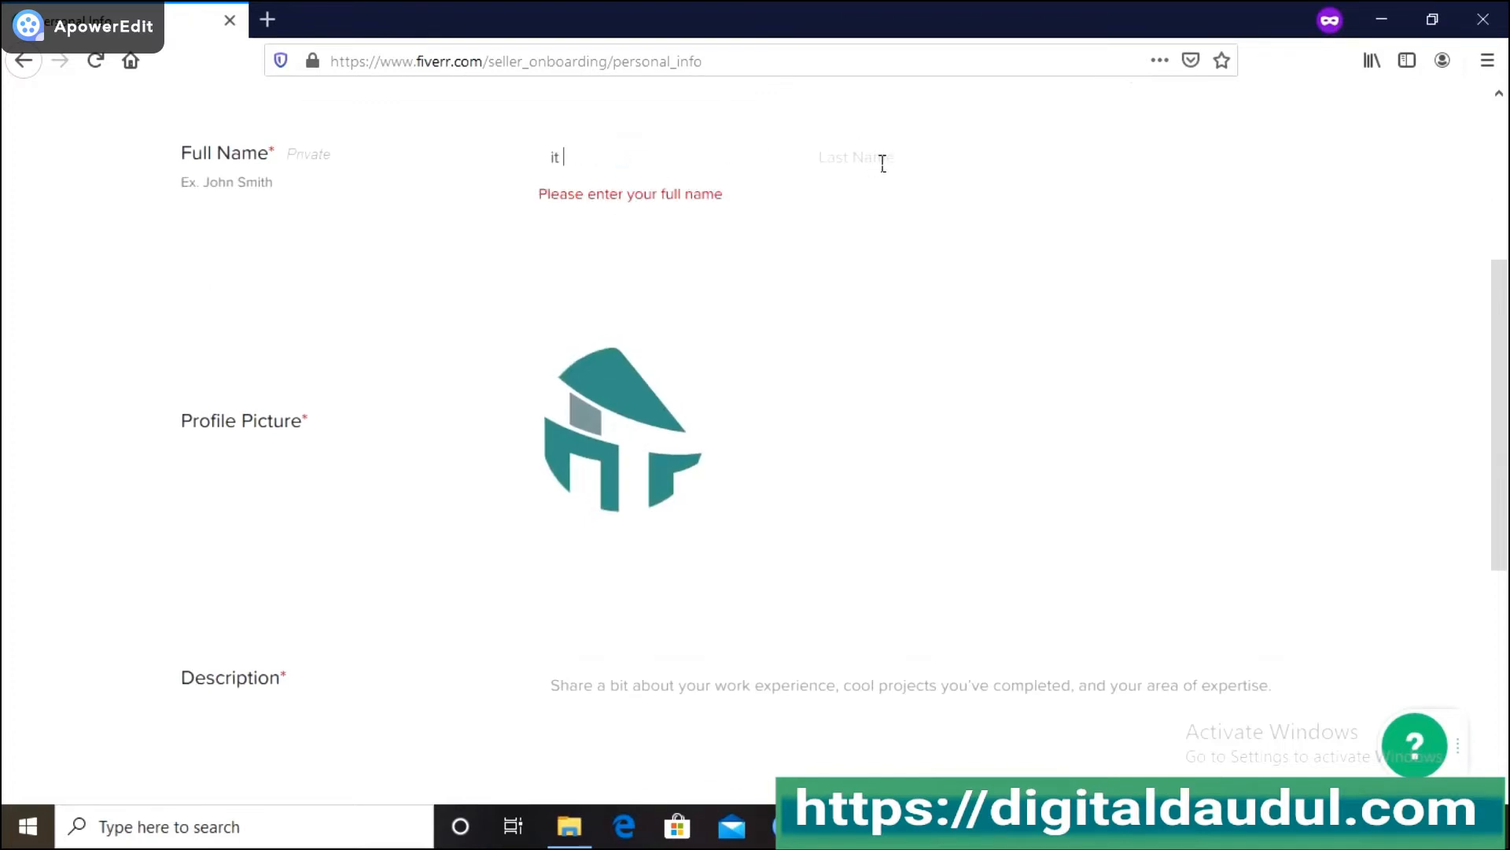
pyautogui.click(883, 162)
pyautogui.write('house')
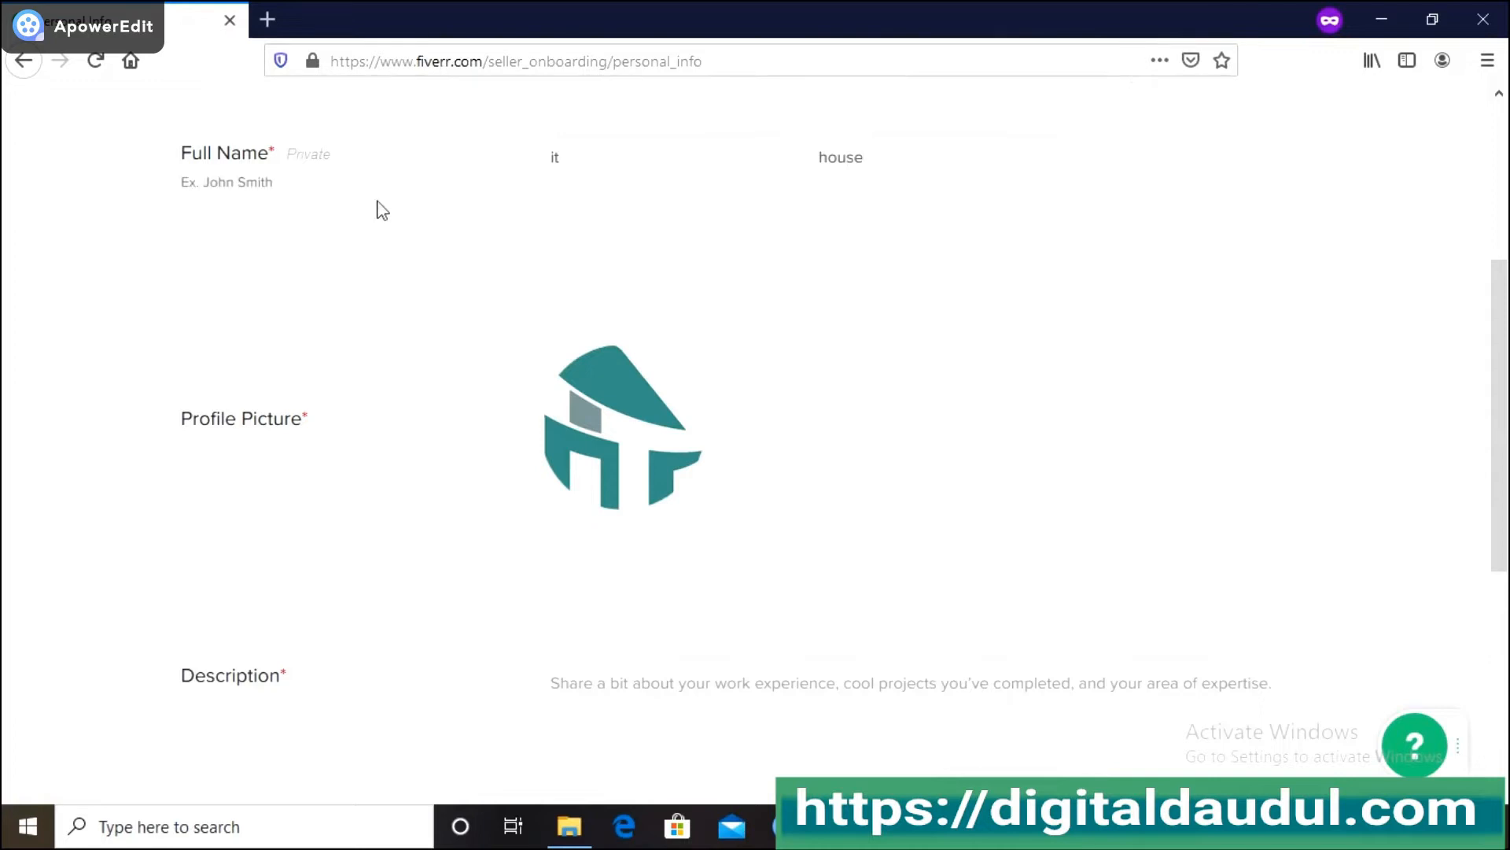
# Bring up the Title And Description notes in Notepad at the final paragraph starting "Thanks for visiting my page".
pyautogui.scroll(-3, 464, 409)
pyautogui.click(636, 472)
pyautogui.scroll(3, 617, 540)
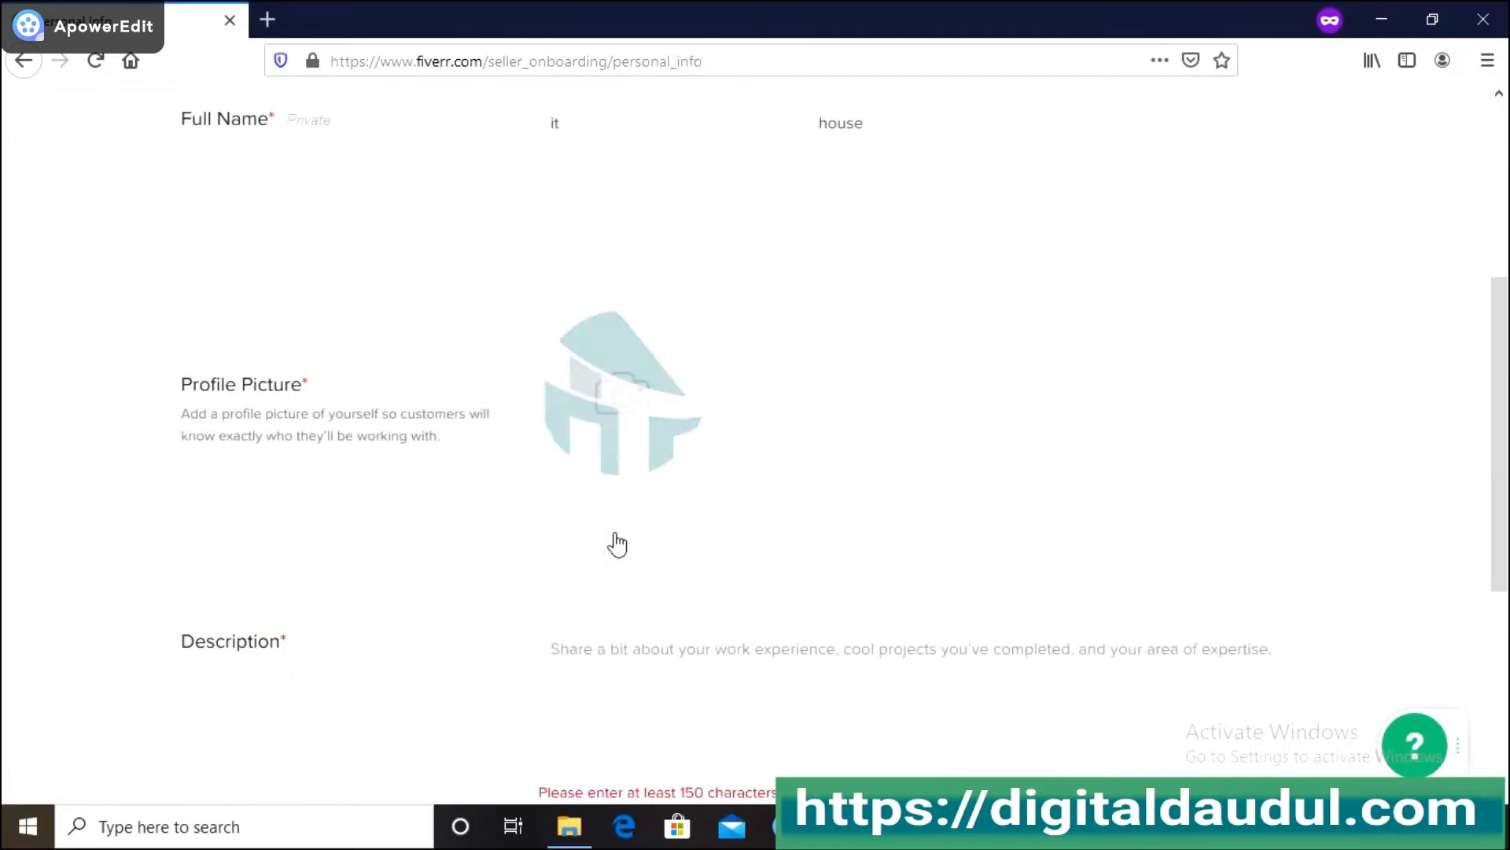
pyautogui.scroll(-3, 616, 539)
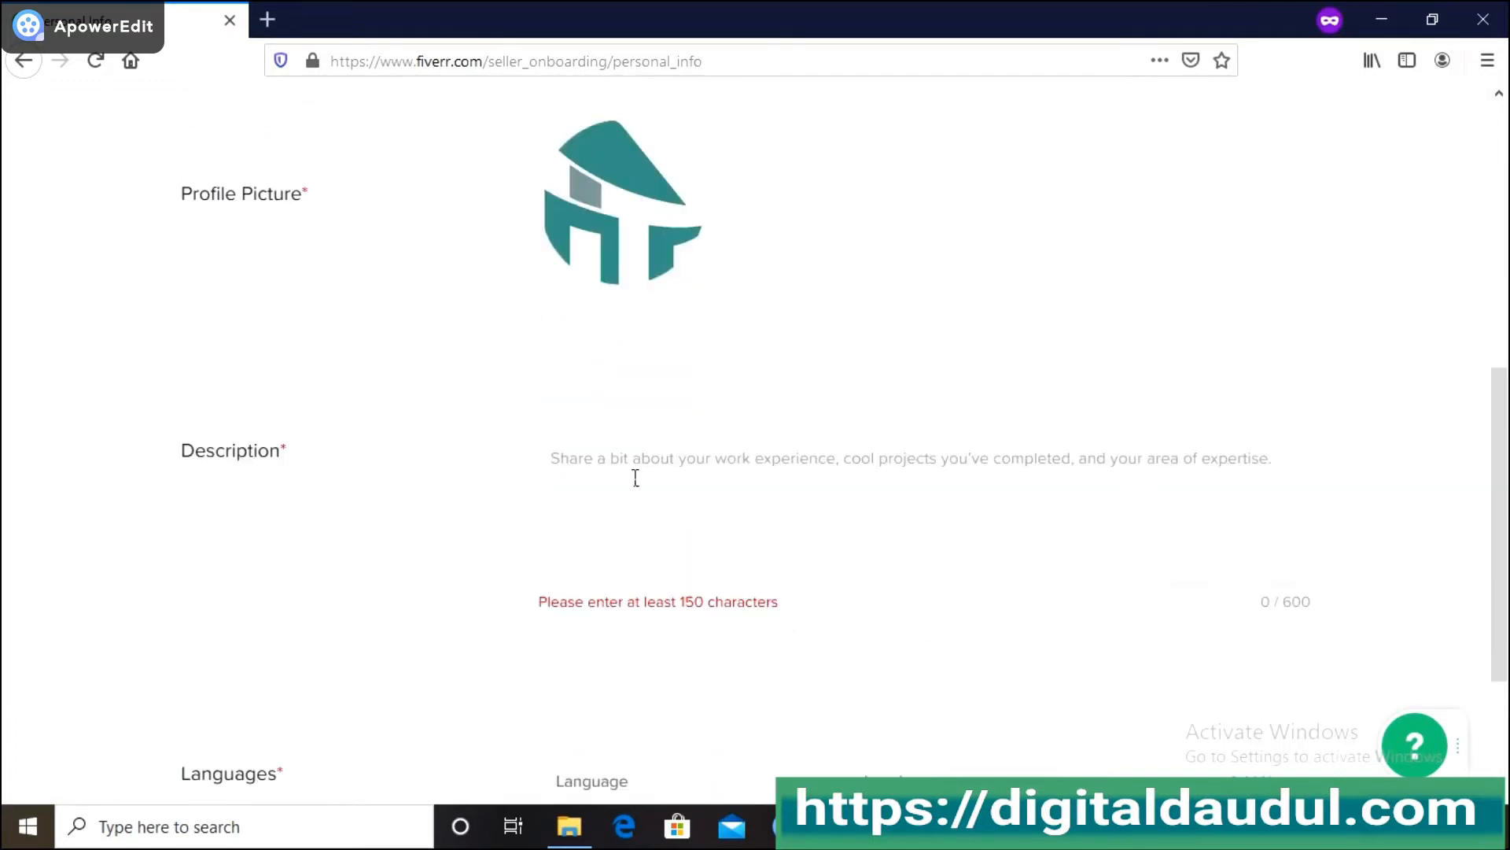
pyautogui.click(673, 574)
pyautogui.doubleClick(702, 610)
pyautogui.click(734, 619)
pyautogui.click(750, 515)
pyautogui.click(1123, 530)
pyautogui.click(1055, 543)
pyautogui.click(1000, 826)
pyautogui.click(815, 605)
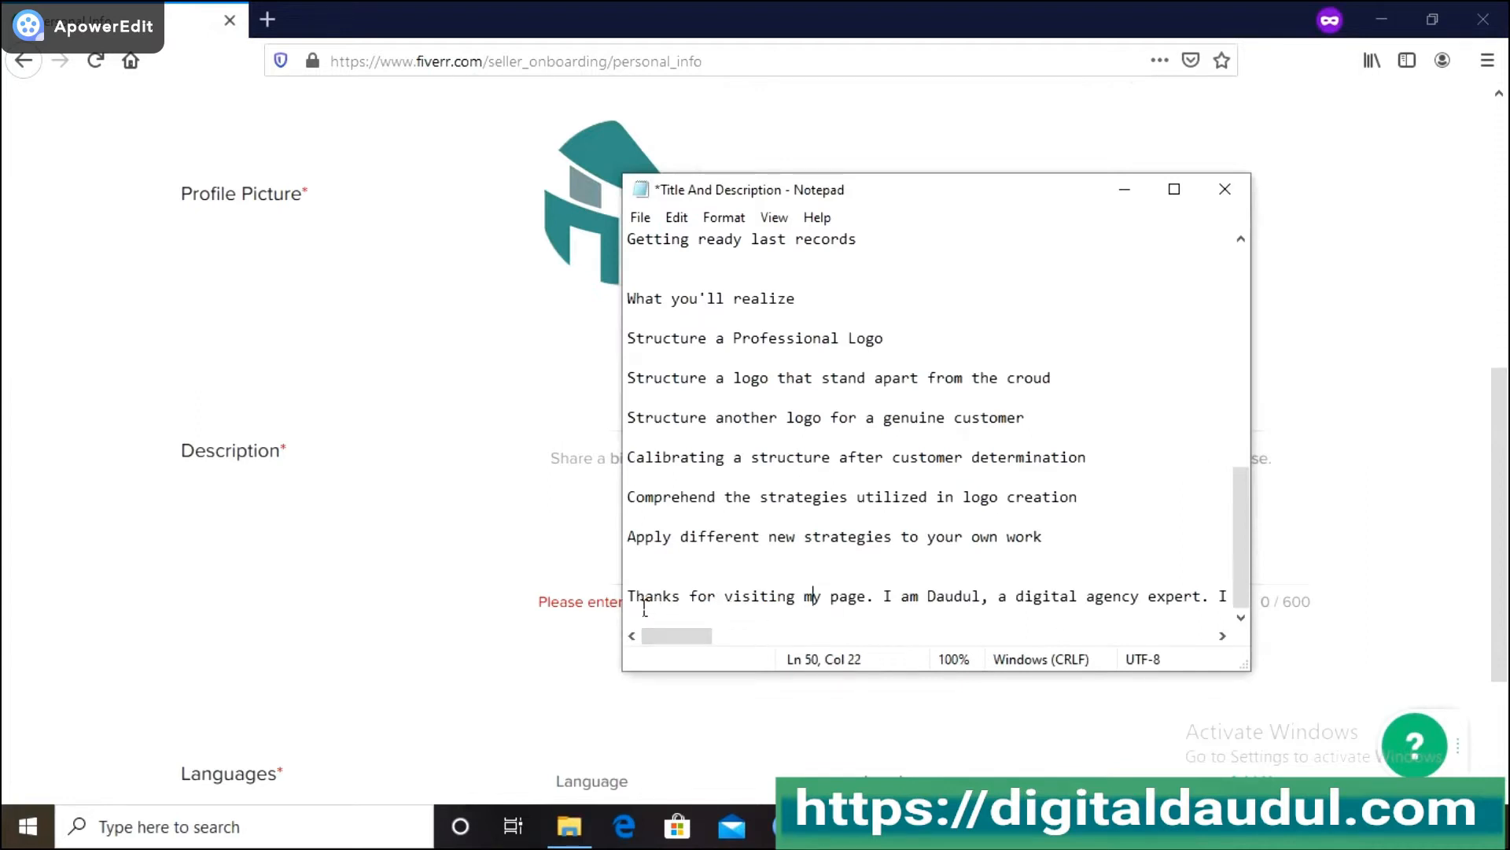
# Copy the whole "Thanks for visiting my page" paragraph from the notes and paste it into the profile's Description.
pyautogui.moveTo(640, 603); pyautogui.dragTo(1413, 619)
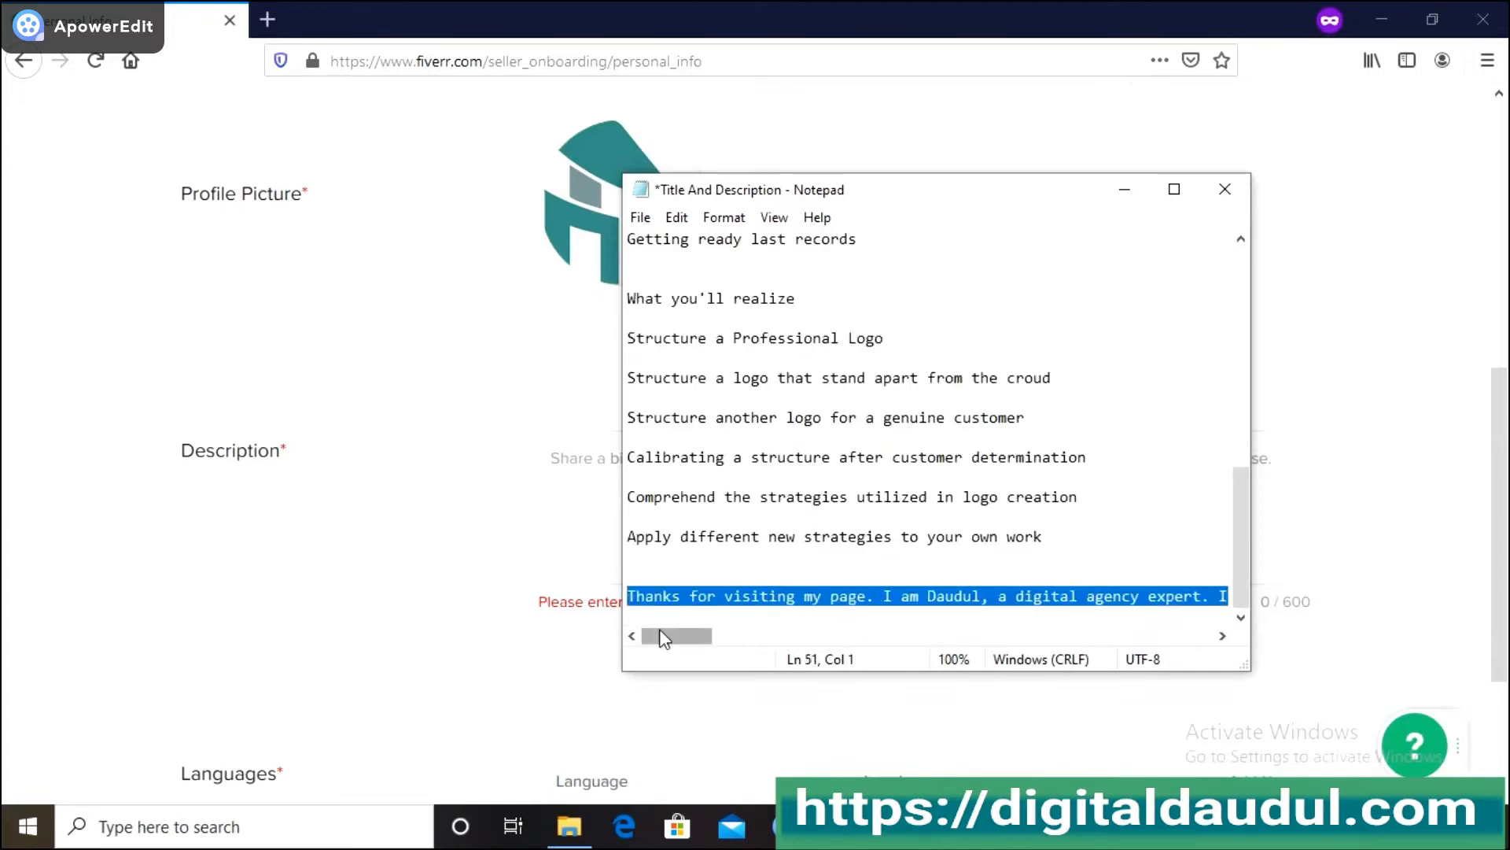
pyautogui.moveTo(682, 634); pyautogui.dragTo(1005, 653)
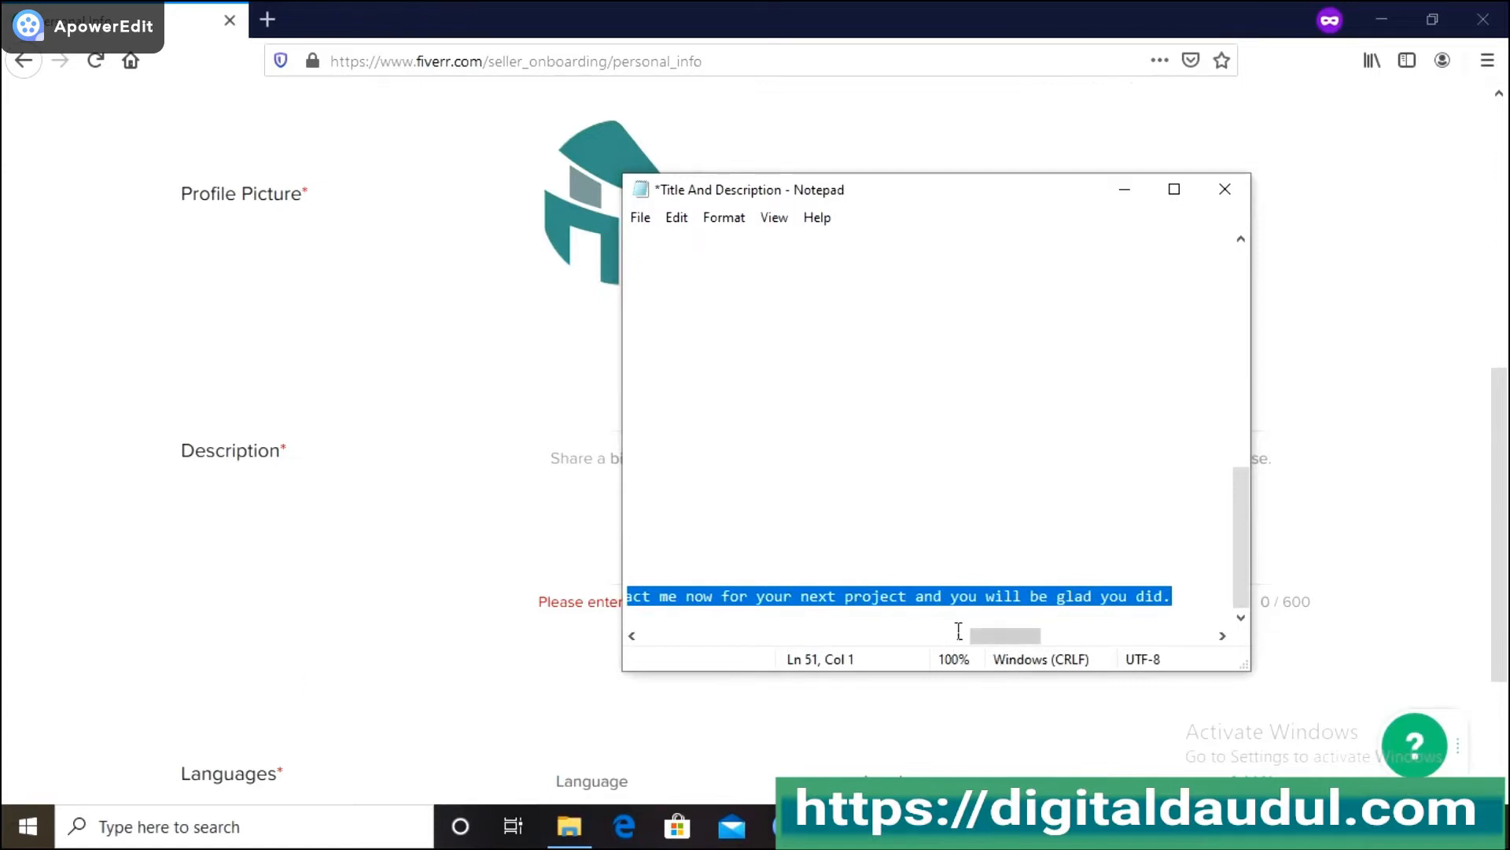
pyautogui.rightClick(953, 602)
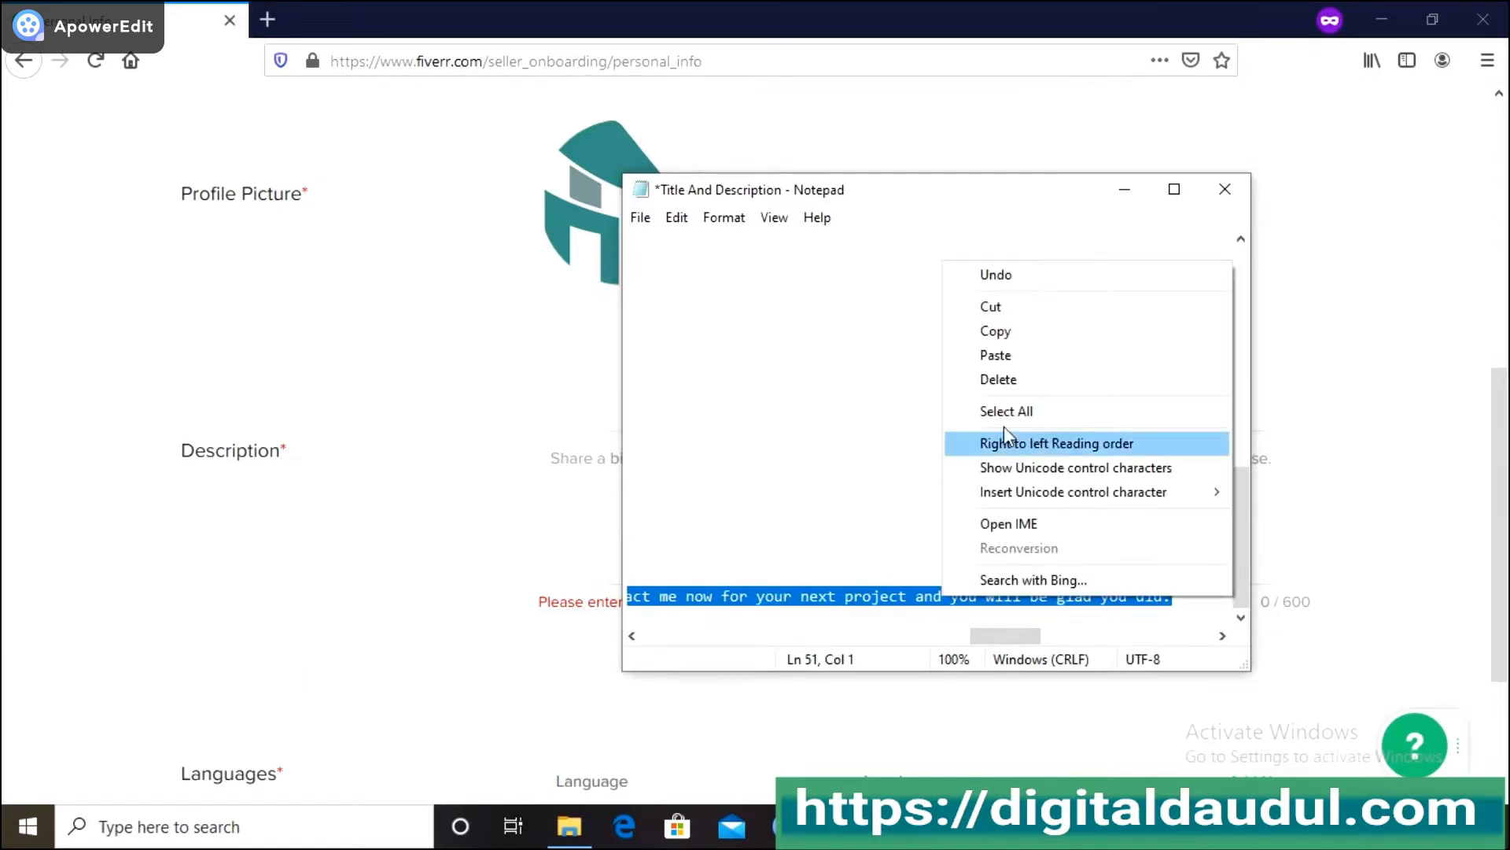
pyautogui.click(999, 331)
pyautogui.click(572, 476)
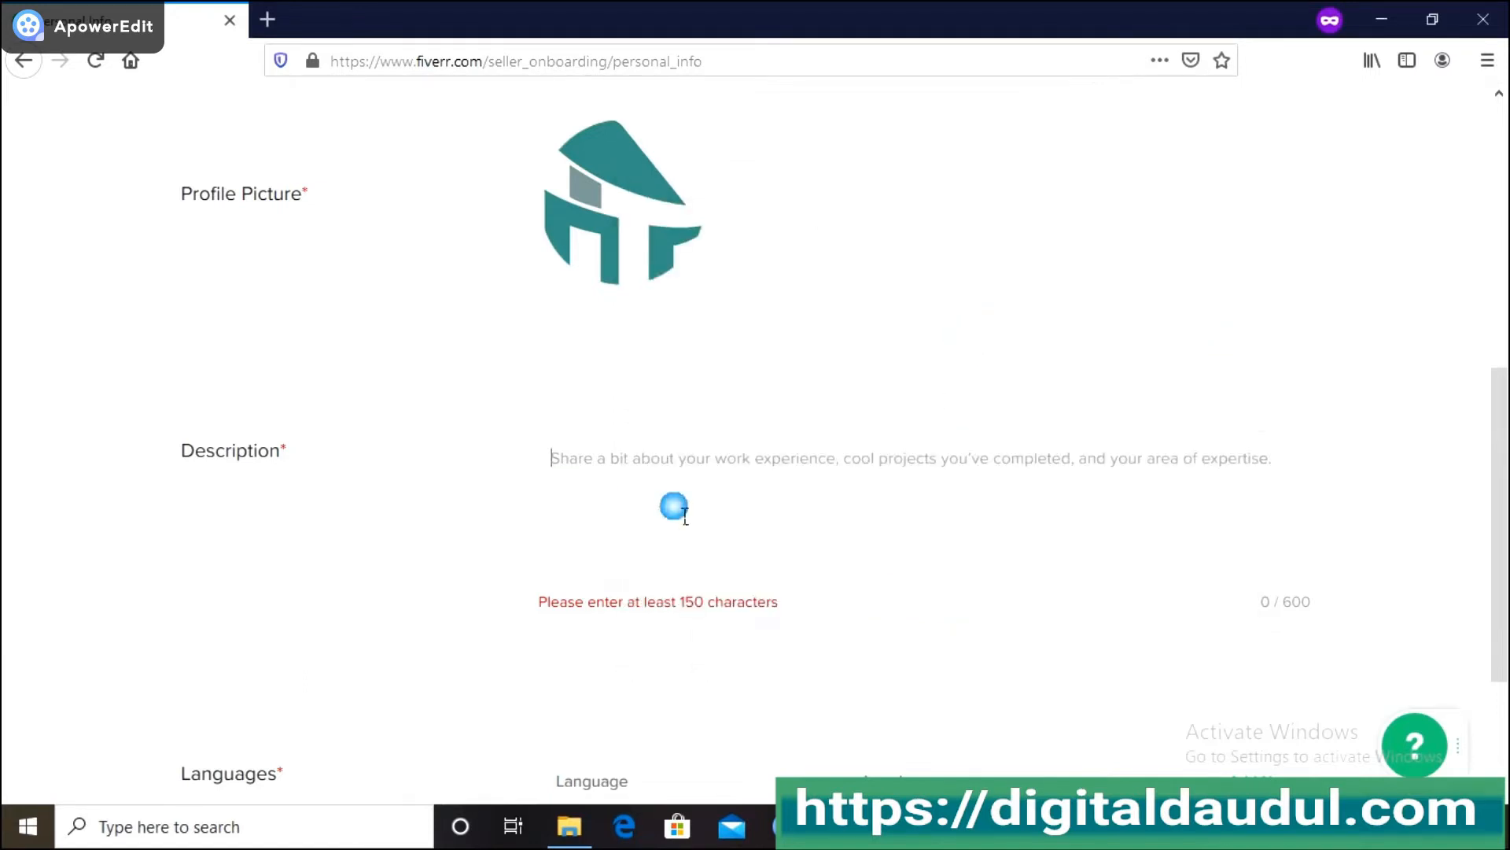
pyautogui.hotkey('ctrl', 'v')
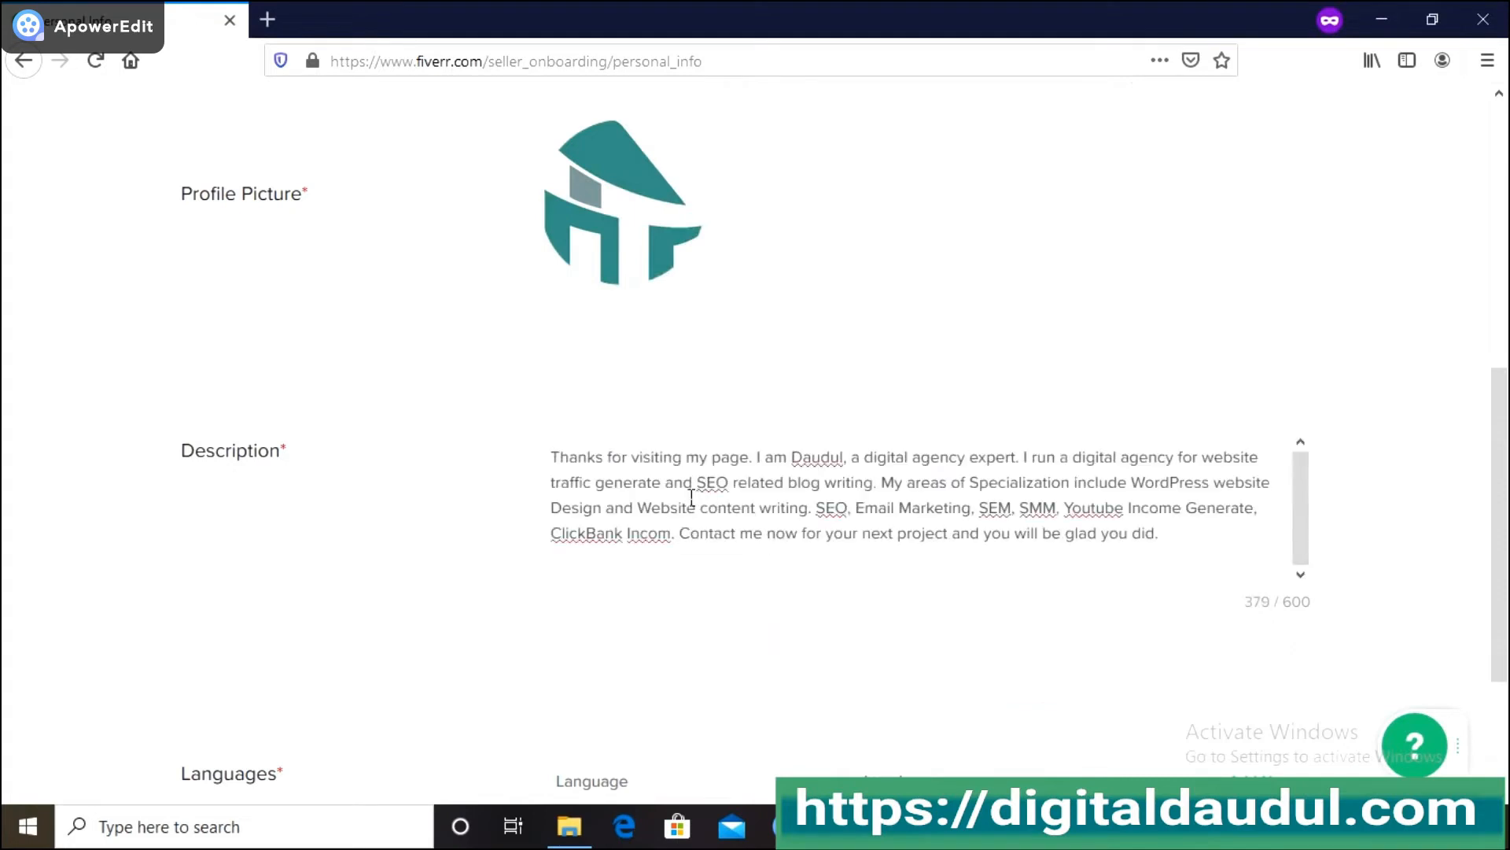
pyautogui.click(622, 486)
pyautogui.moveTo(1183, 540); pyautogui.dragTo(623, 497)
pyautogui.click(563, 466)
pyautogui.click(754, 632)
# Update the English proficiency level to Fluent and continue to the Professional Info page.
pyautogui.scroll(-3, 936, 551)
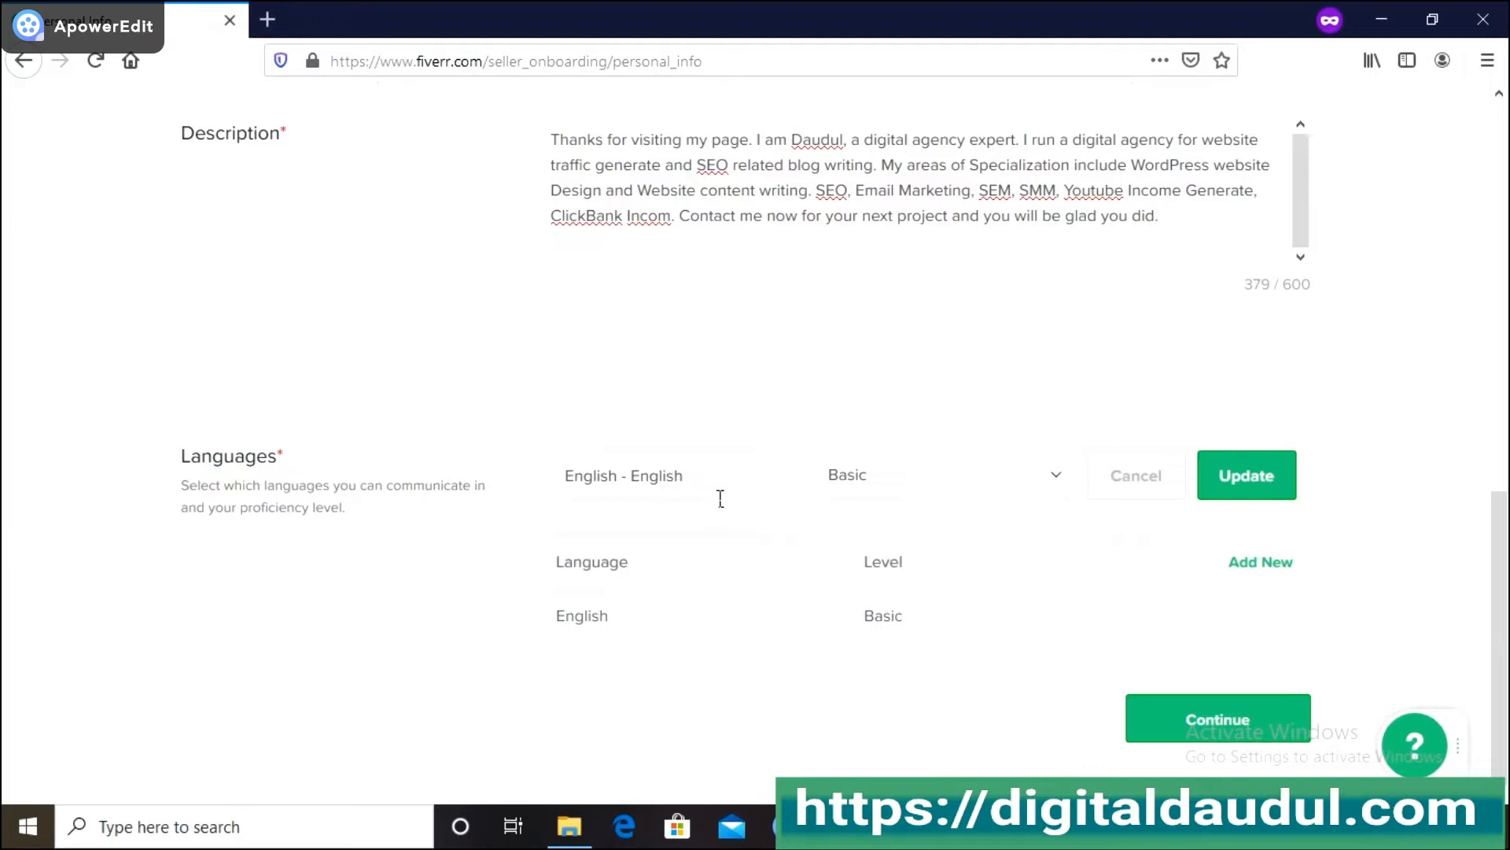
pyautogui.click(1055, 478)
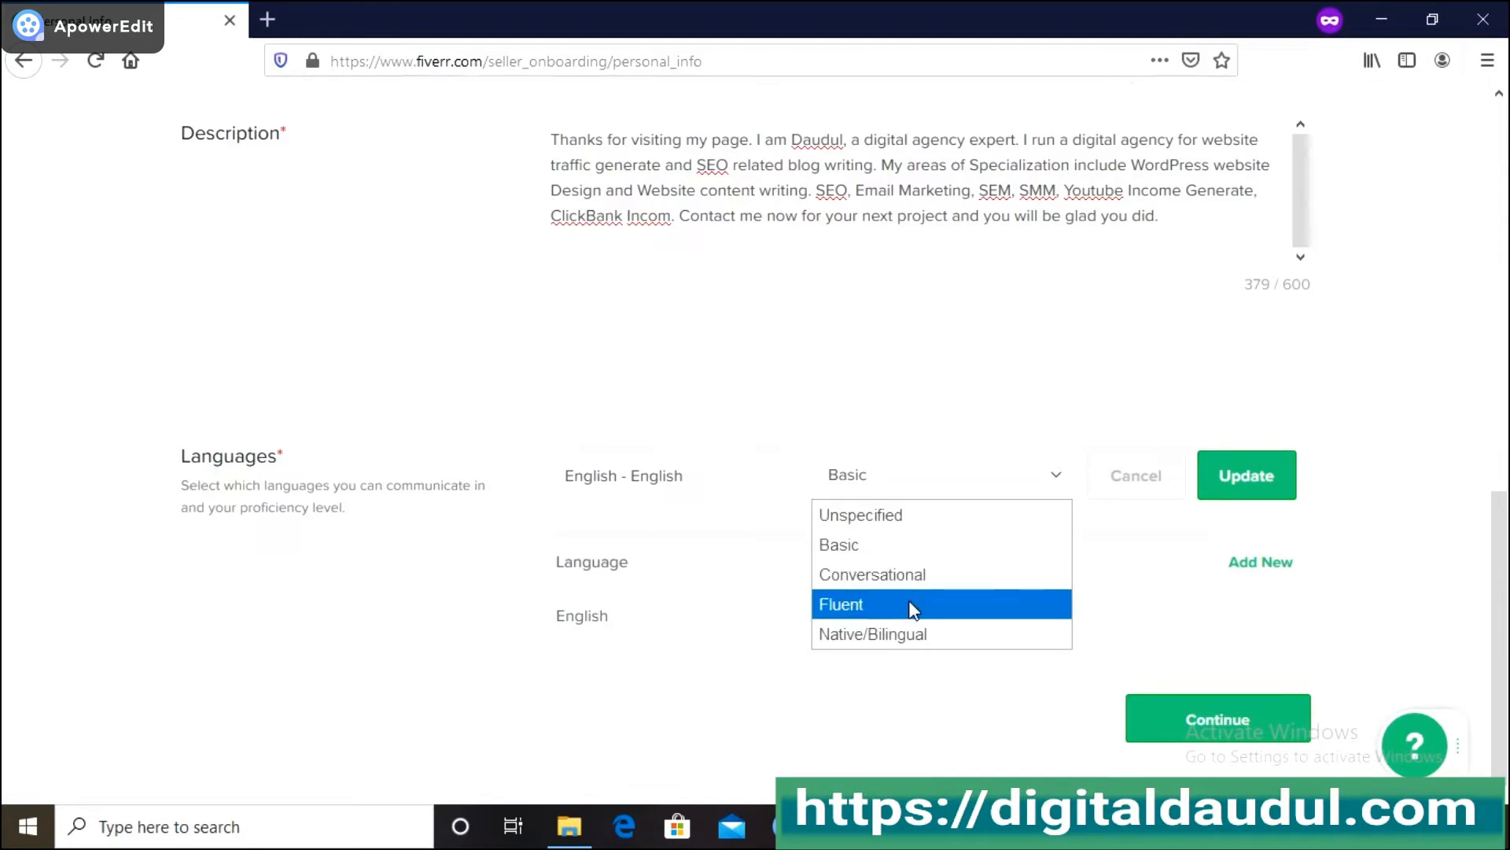
pyautogui.press('Return')
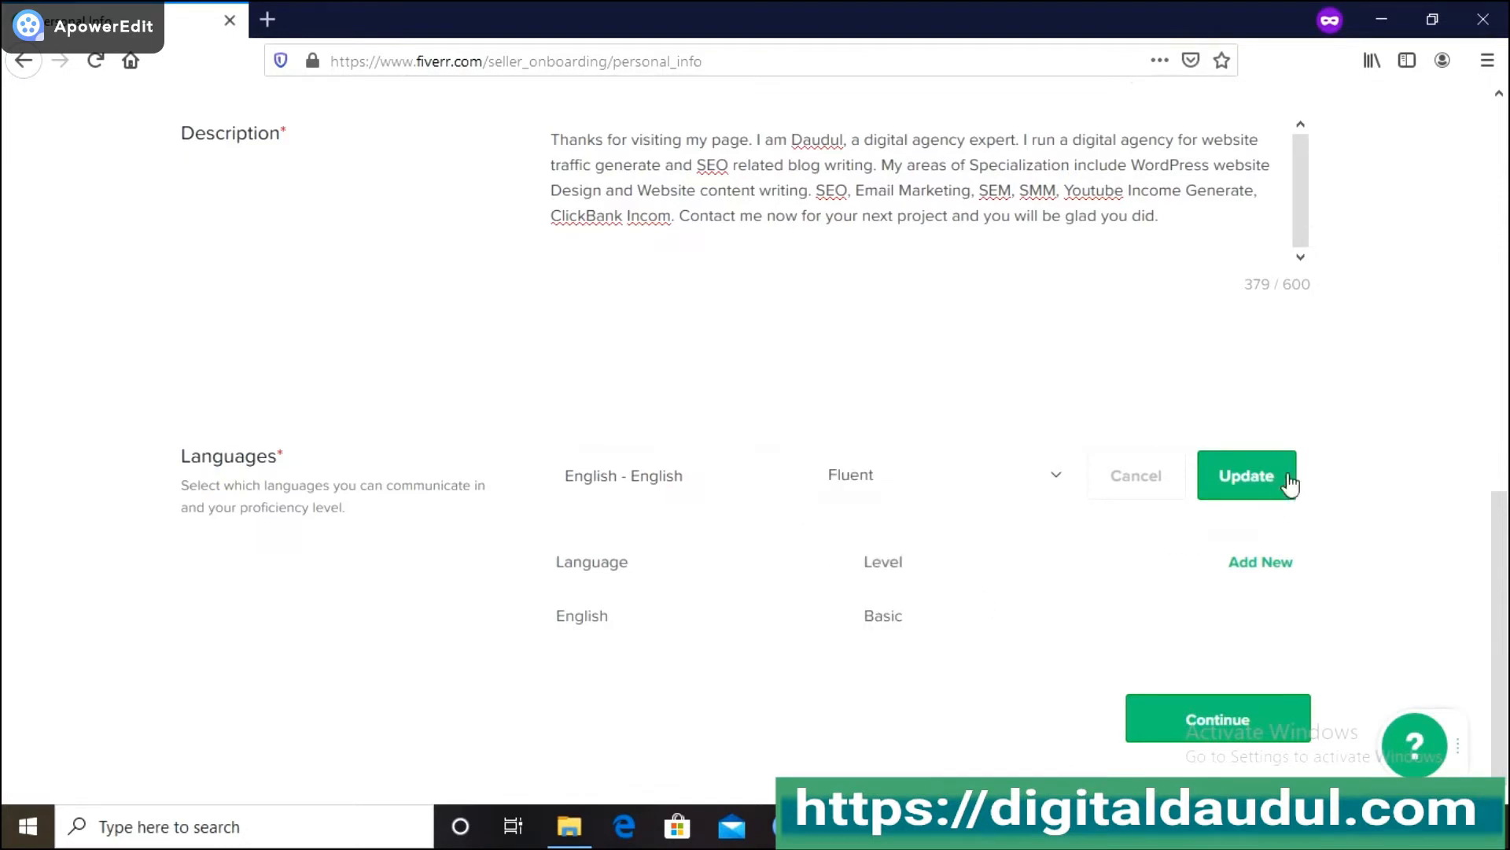
pyautogui.click(1252, 478)
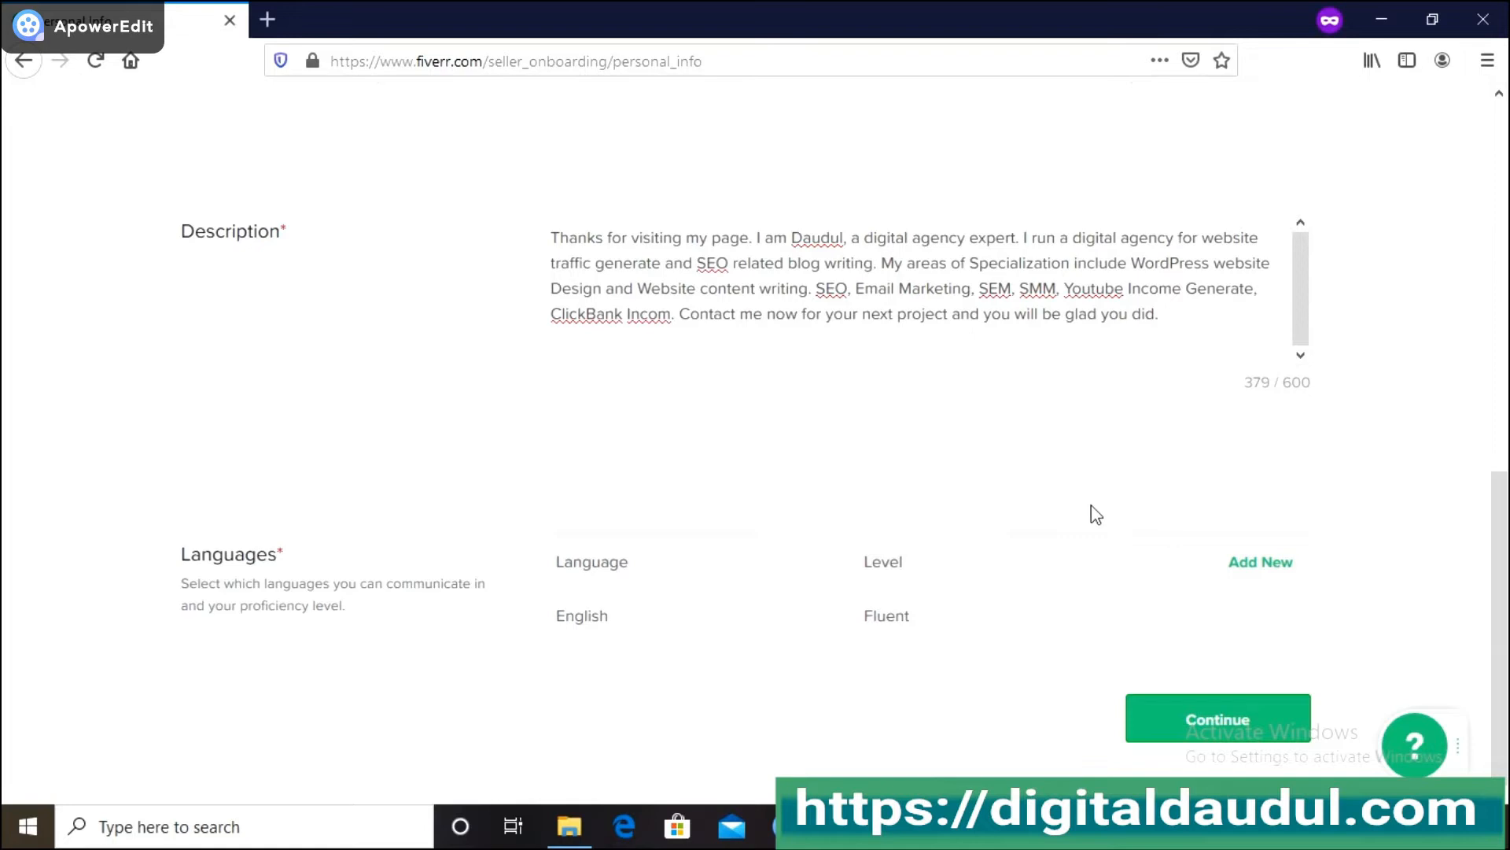
pyautogui.click(1215, 718)
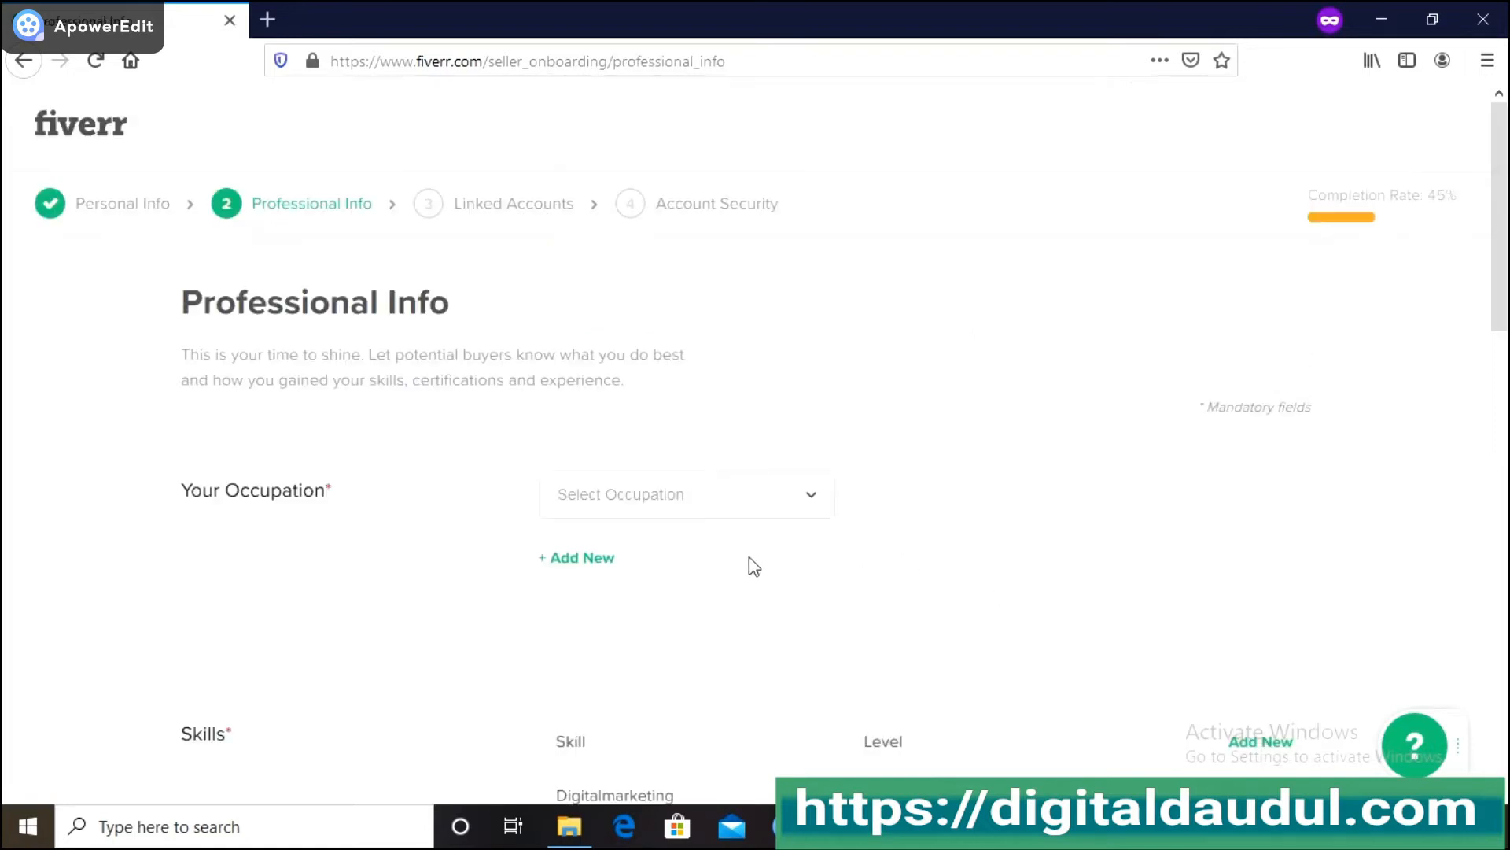
# Choose Digital Marketing as the occupation.
pyautogui.scroll(-3, 506, 442)
pyautogui.click(622, 271)
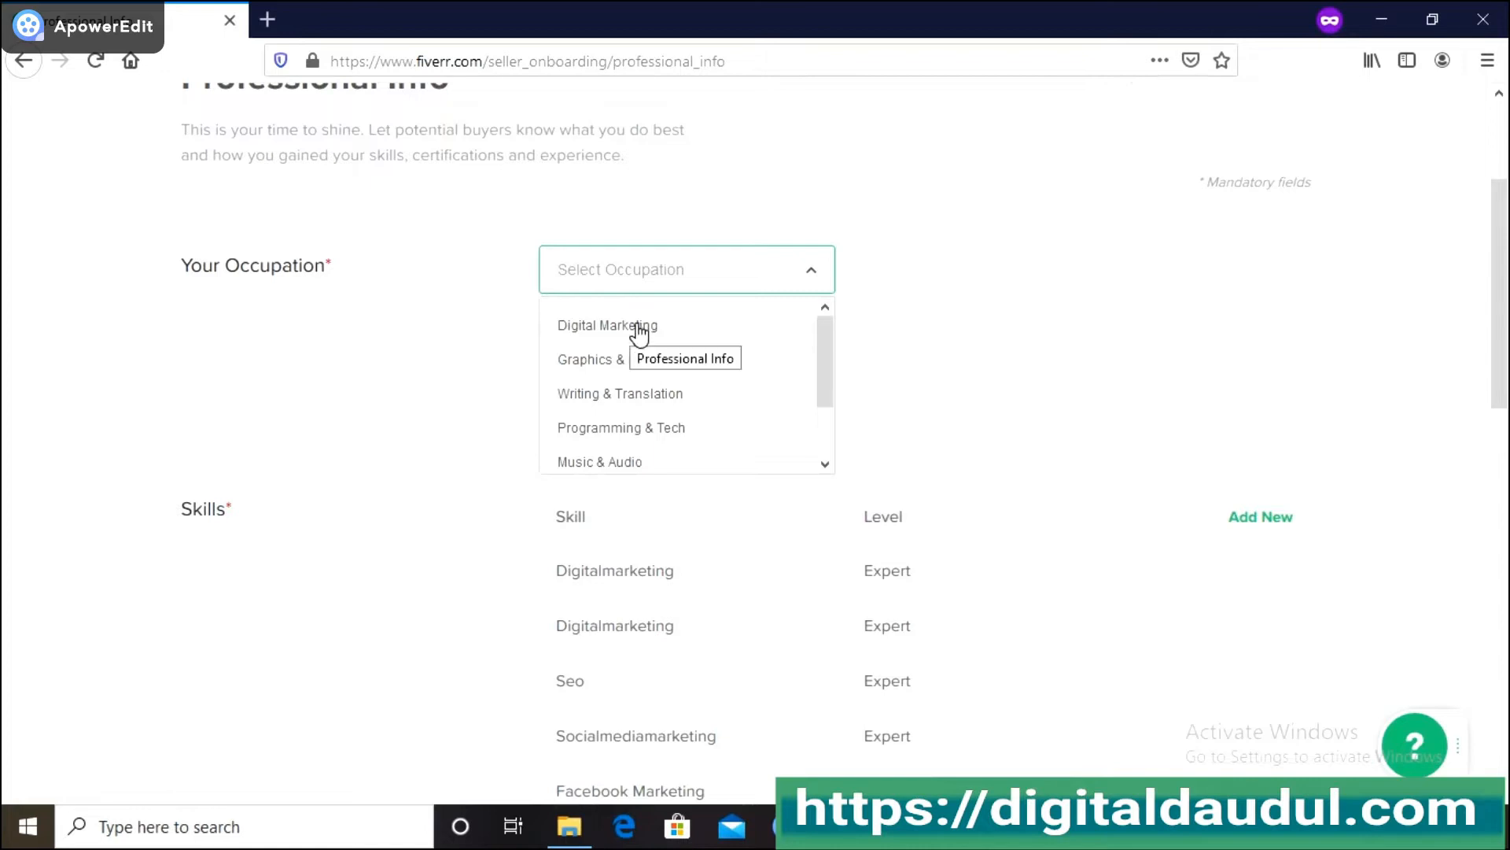
pyautogui.click(639, 328)
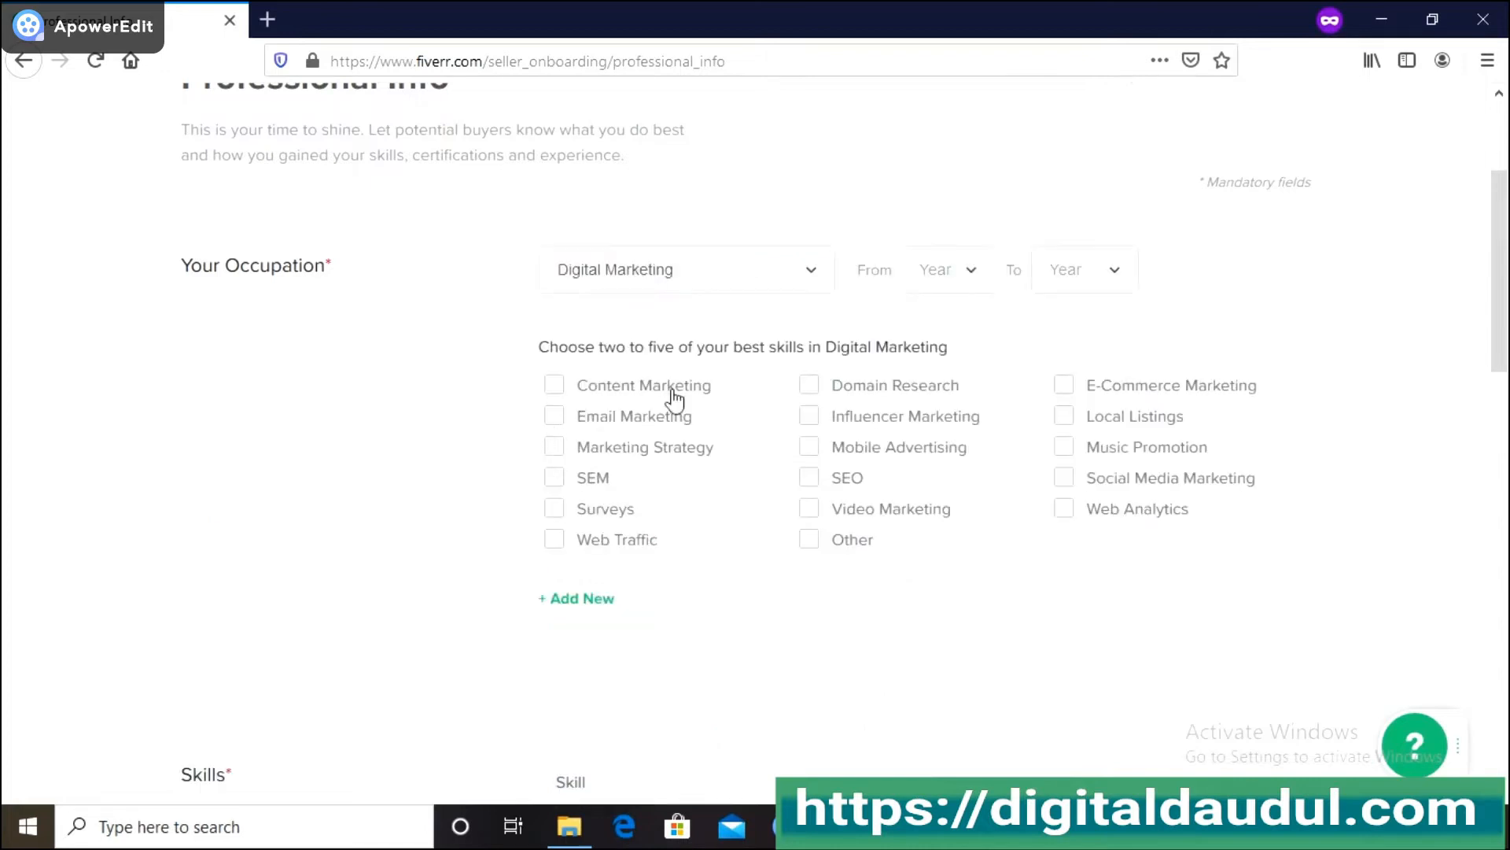
# Set the Digital Marketing occupation's years from 2015 to 2020.
pyautogui.click(983, 276)
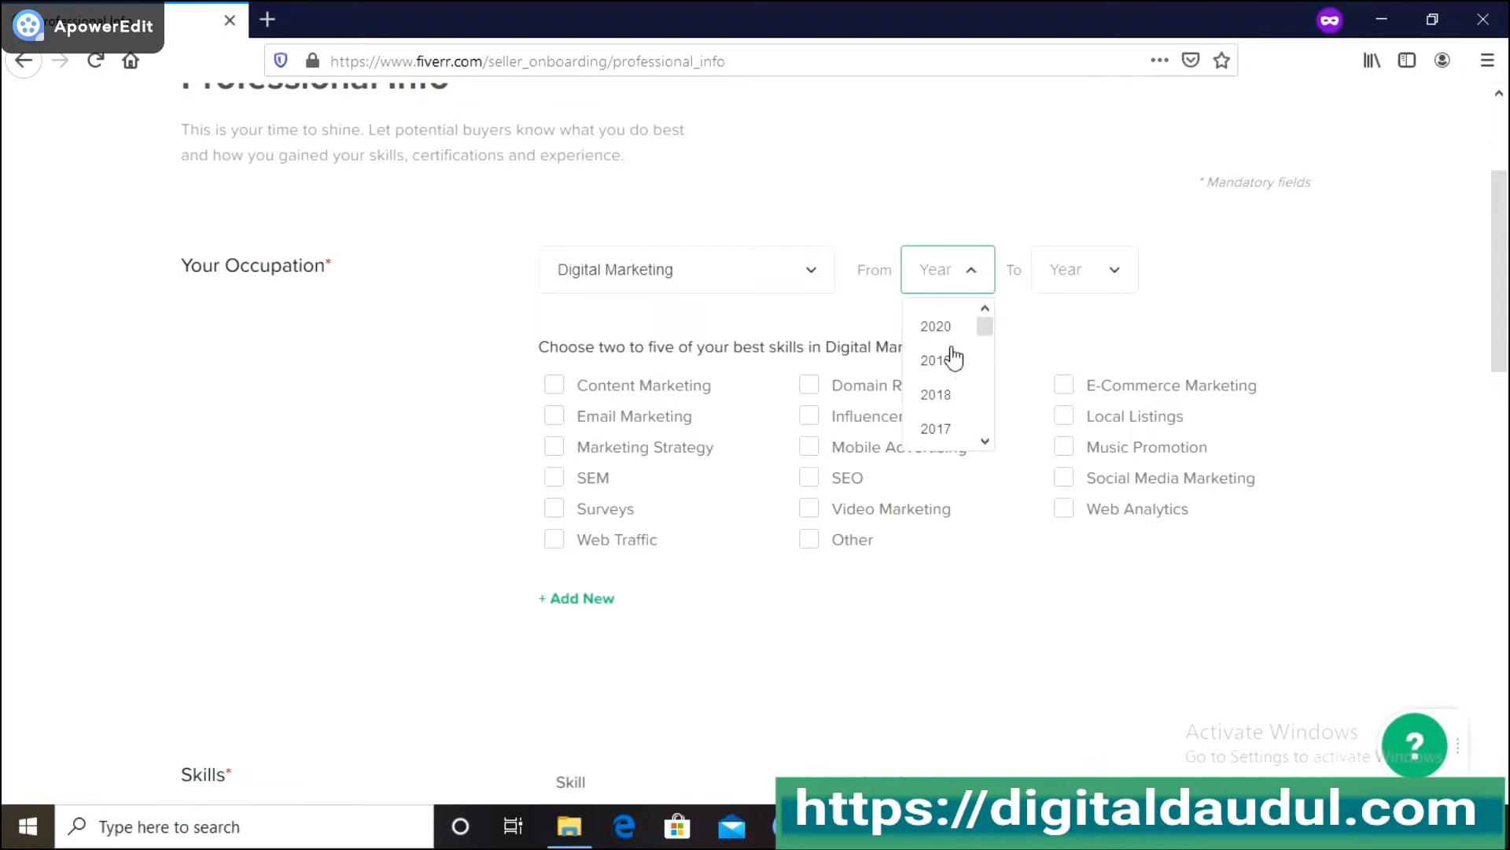
pyautogui.click(986, 443)
pyautogui.click(987, 443)
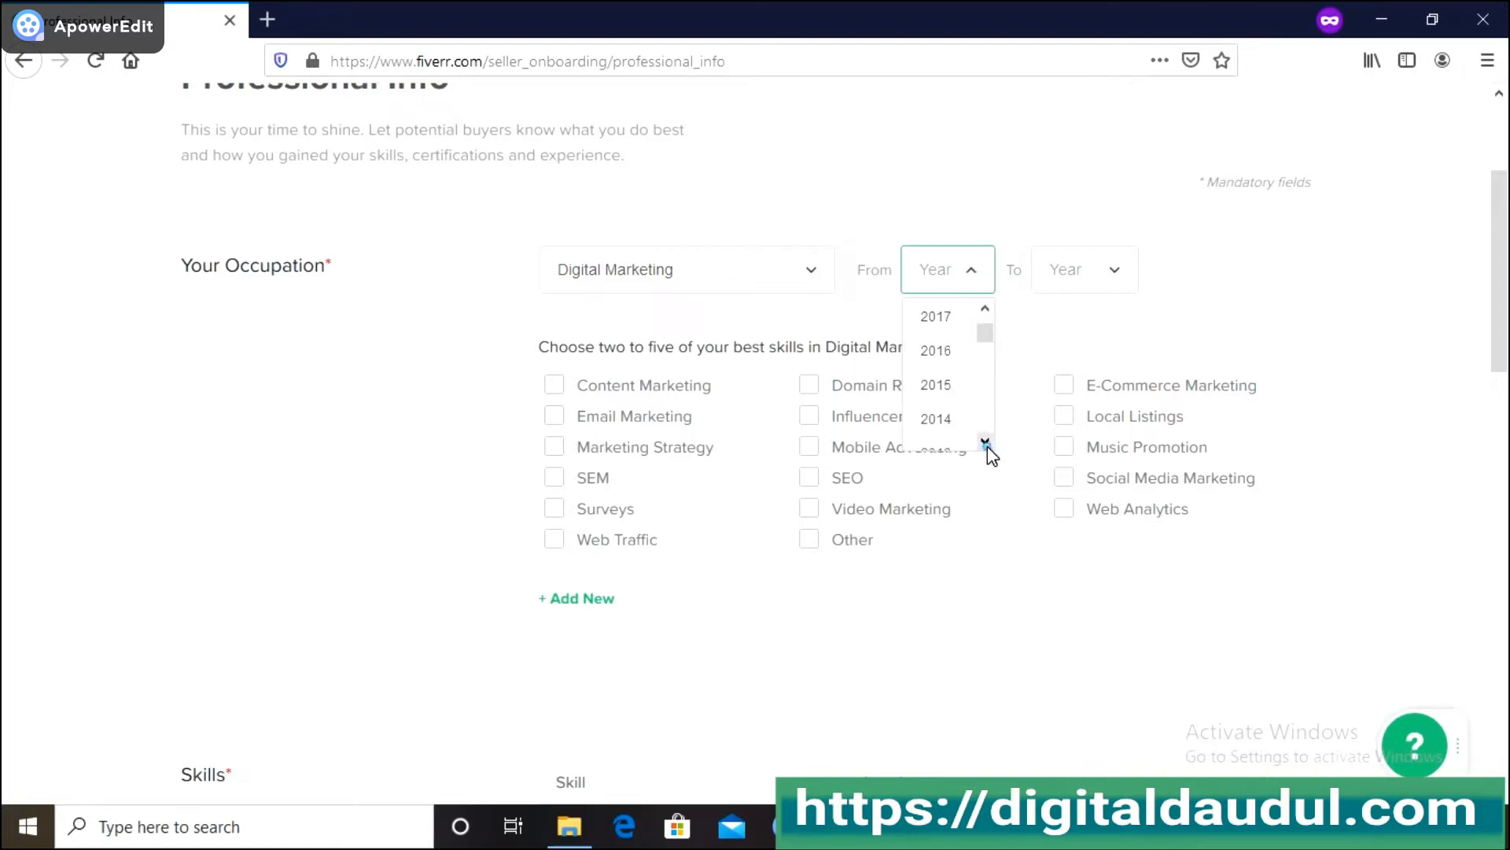
pyautogui.click(959, 385)
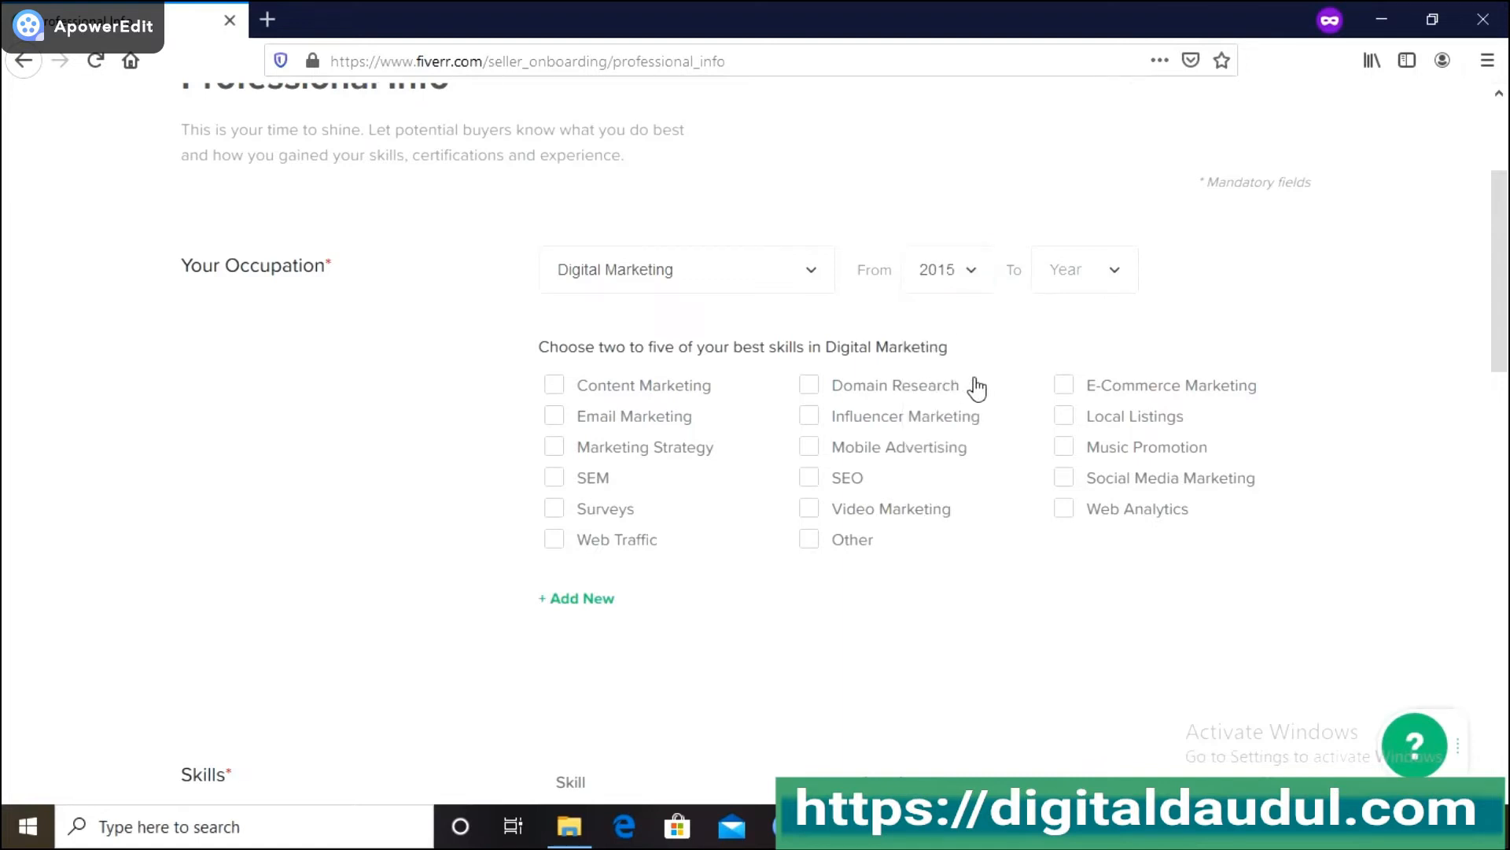
pyautogui.click(1120, 275)
pyautogui.scroll(-1, 1135, 386)
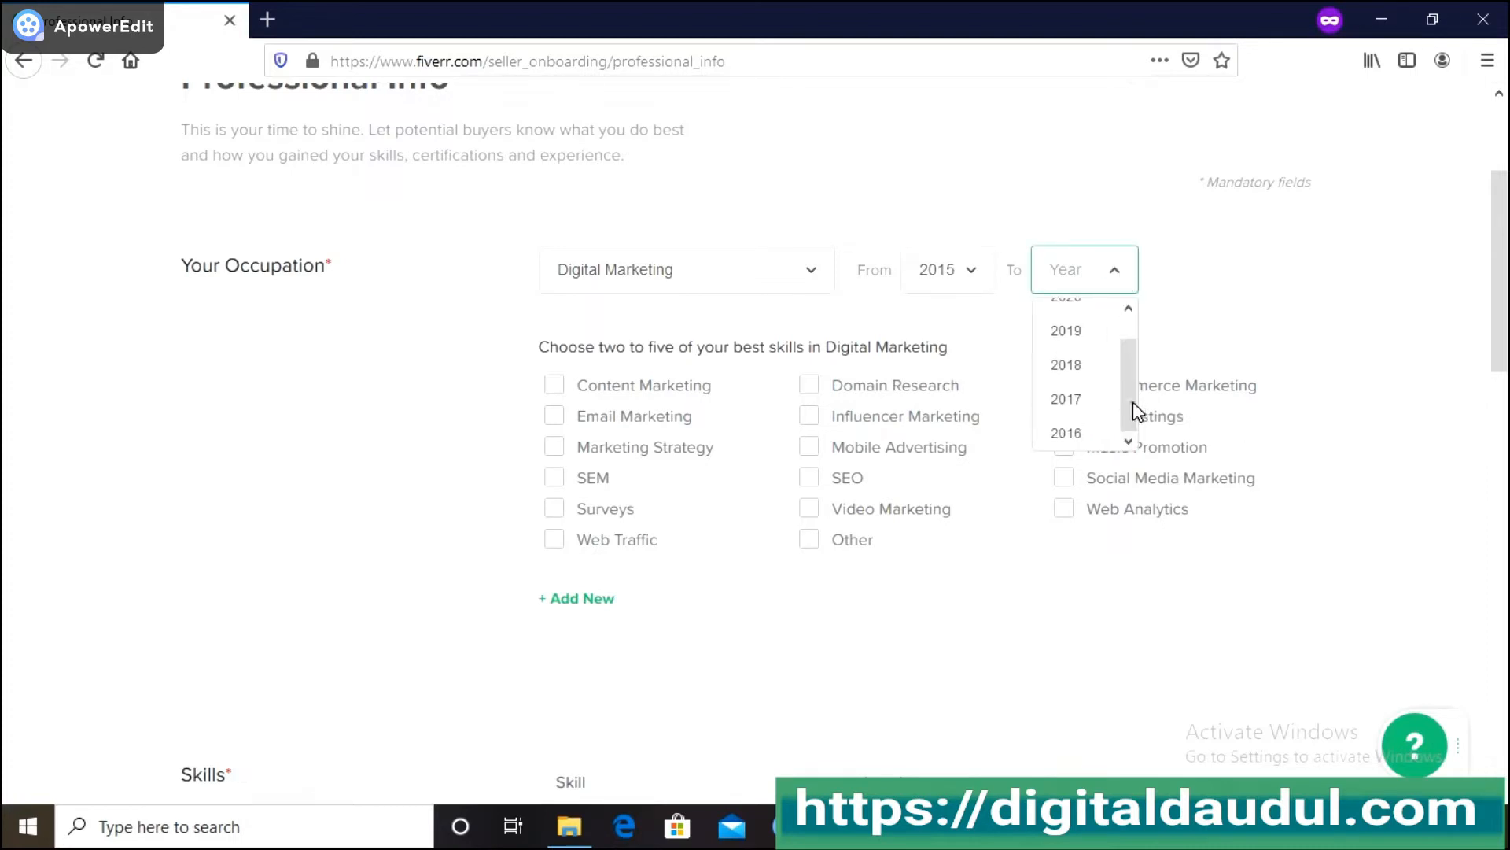
pyautogui.moveTo(1125, 395); pyautogui.dragTo(1133, 337)
pyautogui.click(1079, 329)
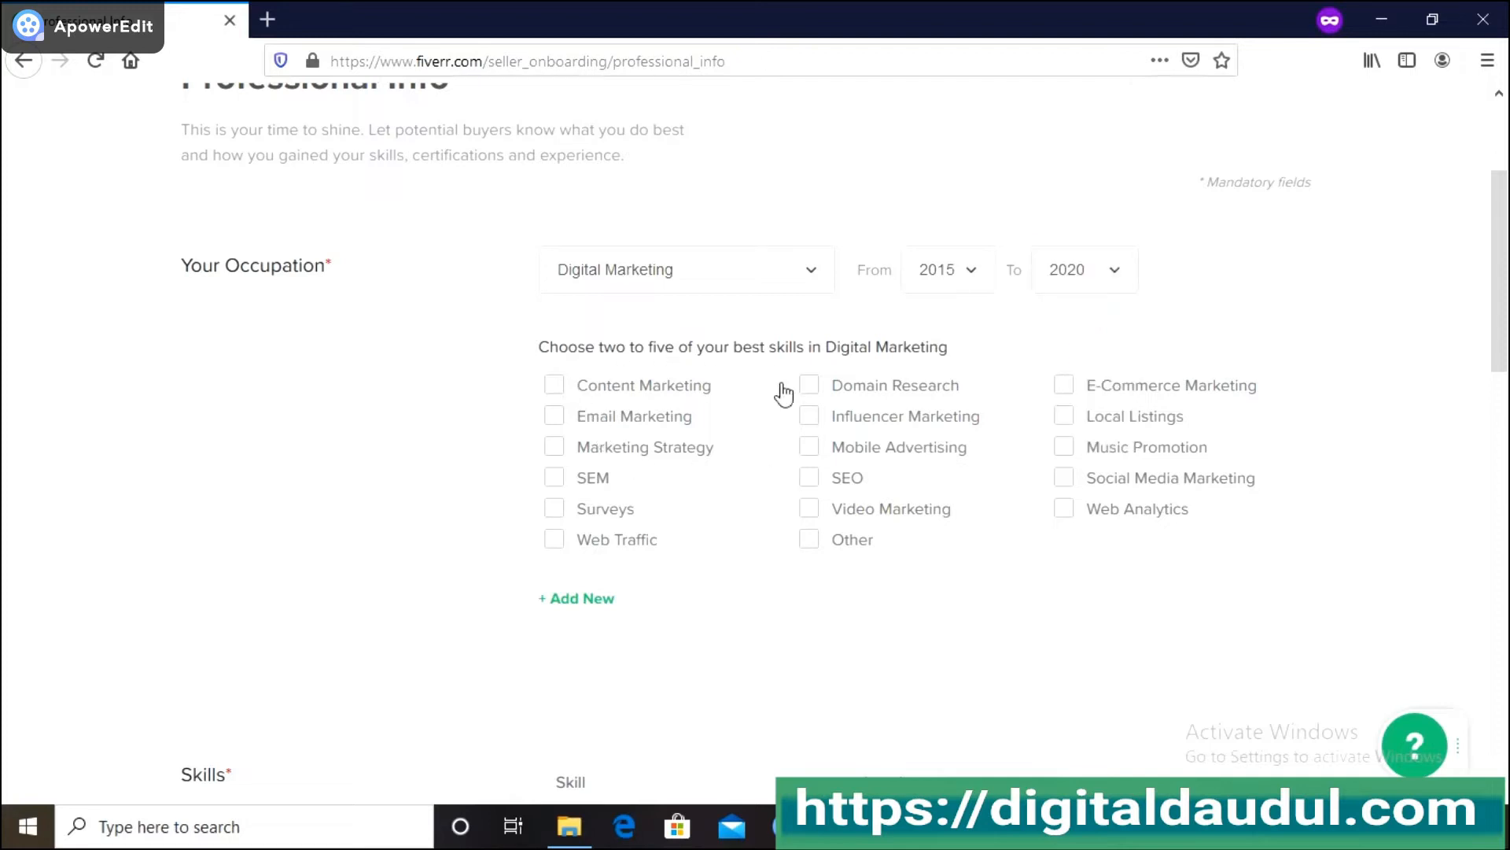
# Select Content Marketing, Email Marketing, Web Traffic, Video Marketing and Social Media Marketing as the best Digital Marketing skills.
pyautogui.scroll(-2, 724, 484)
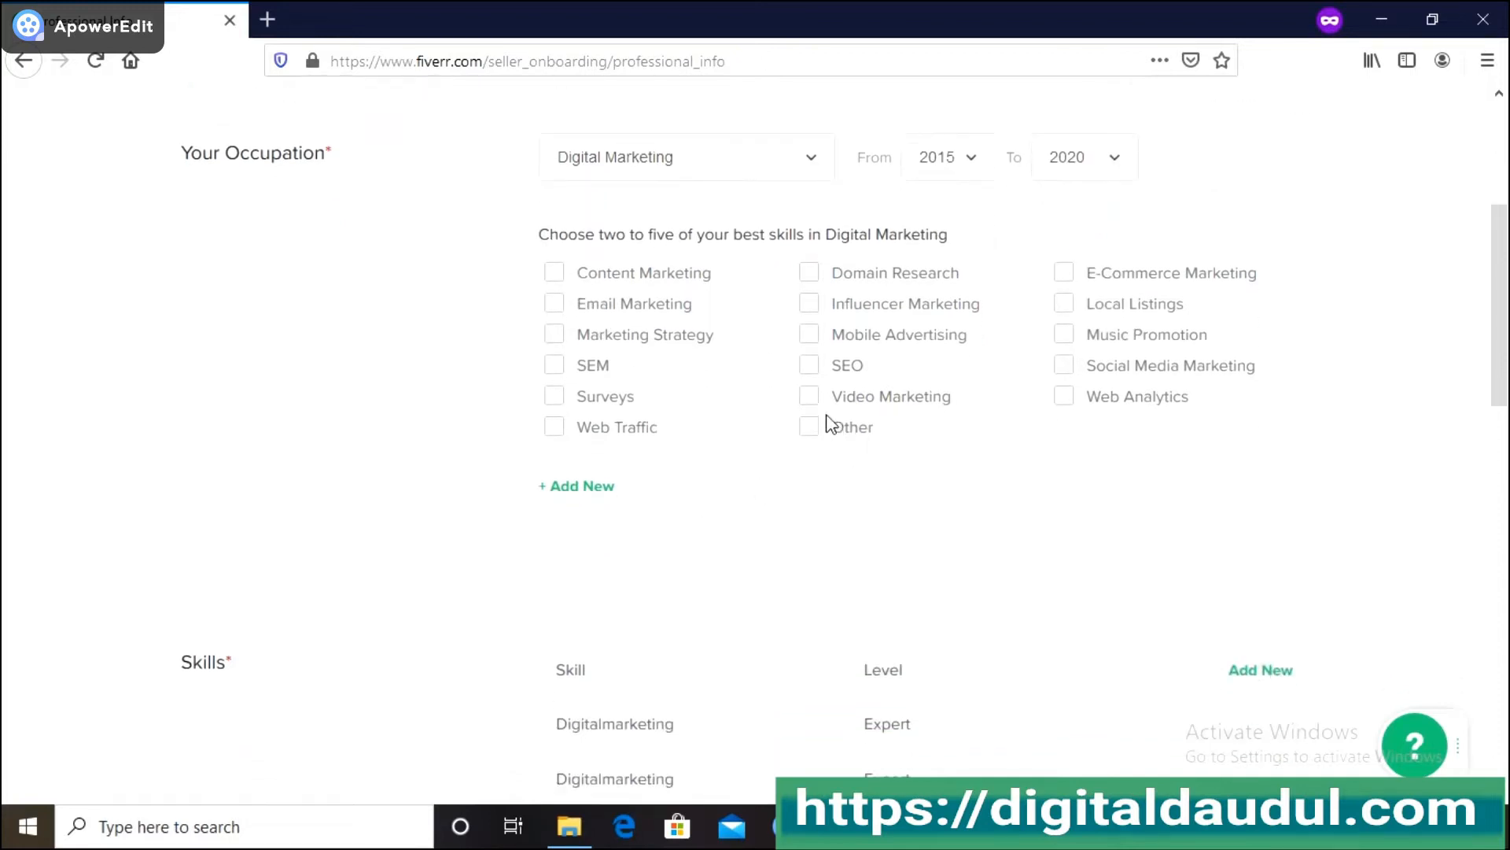
pyautogui.click(556, 275)
pyautogui.click(555, 306)
pyautogui.click(555, 427)
pyautogui.click(809, 398)
pyautogui.click(1067, 366)
# Review the skills, education, certification and personal website sections of the Professional Info page.
pyautogui.scroll(-4, 782, 462)
pyautogui.scroll(4, 651, 370)
pyautogui.scroll(-2, 704, 472)
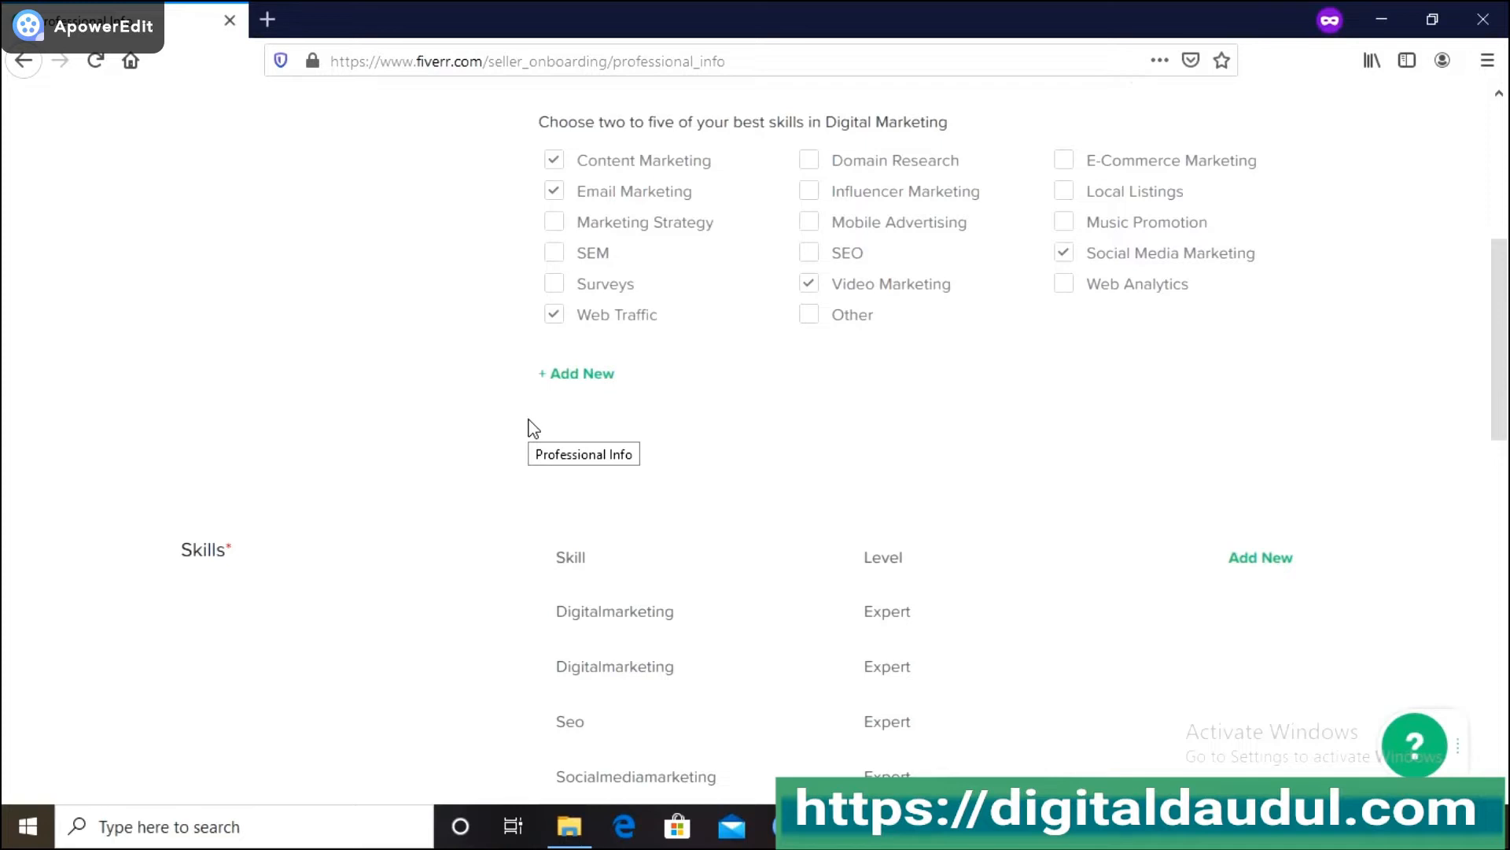
pyautogui.scroll(-4, 532, 428)
pyautogui.scroll(2, 530, 428)
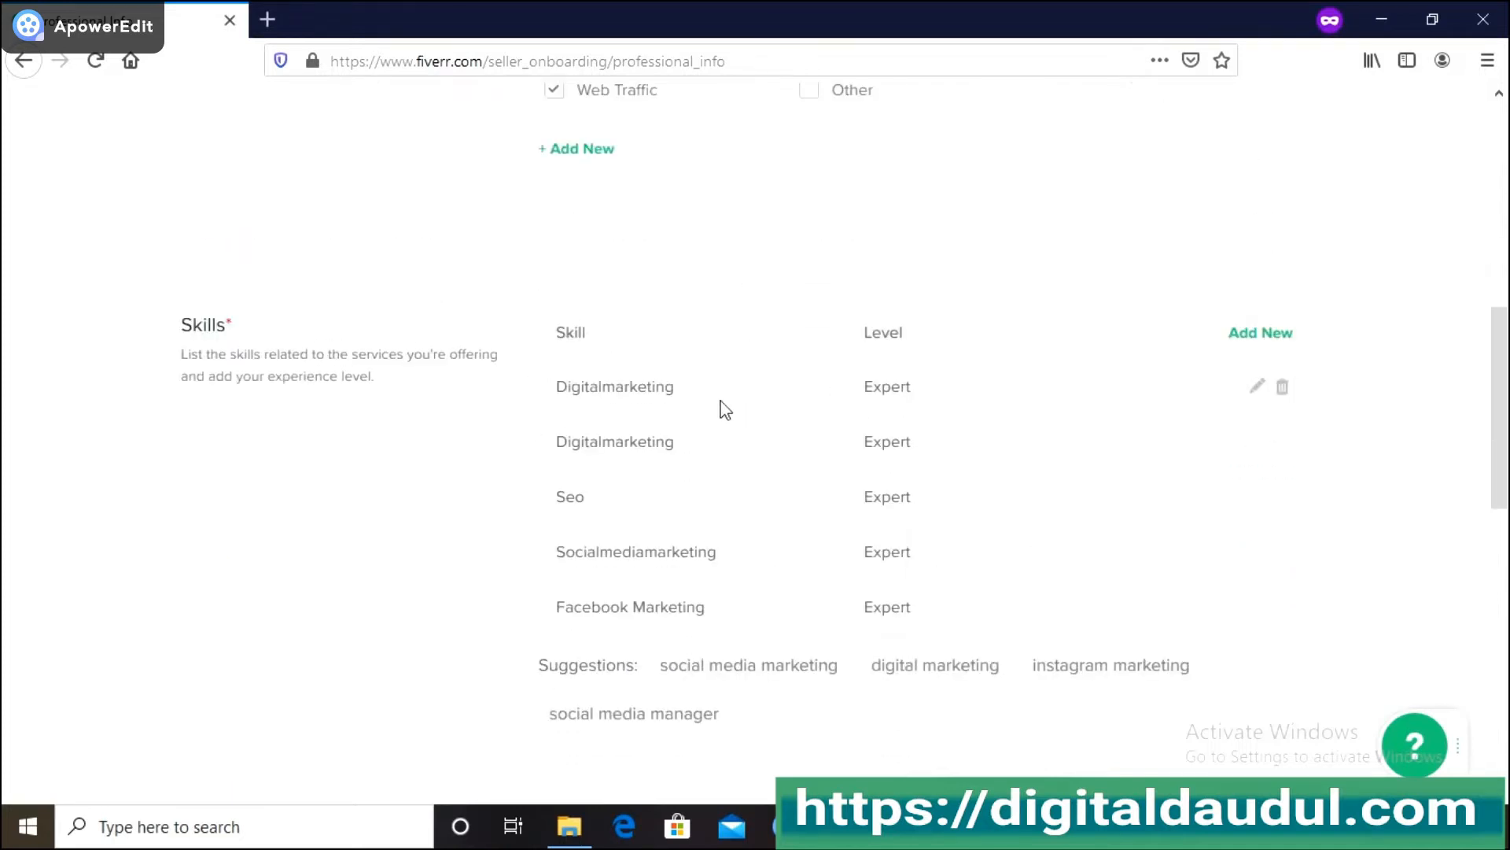
pyautogui.scroll(-2, 1005, 438)
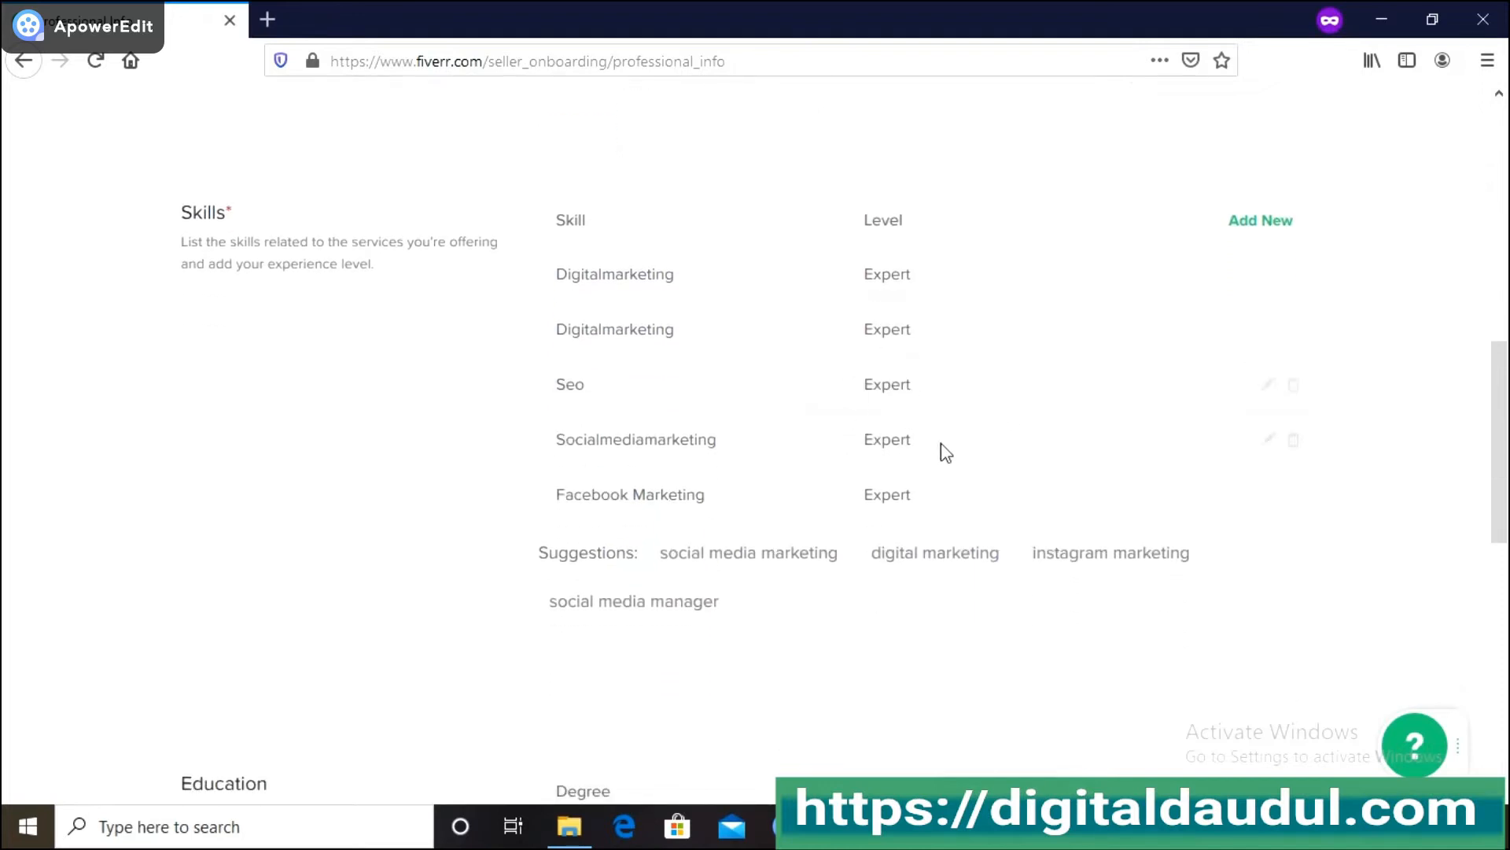
pyautogui.scroll(-4, 488, 476)
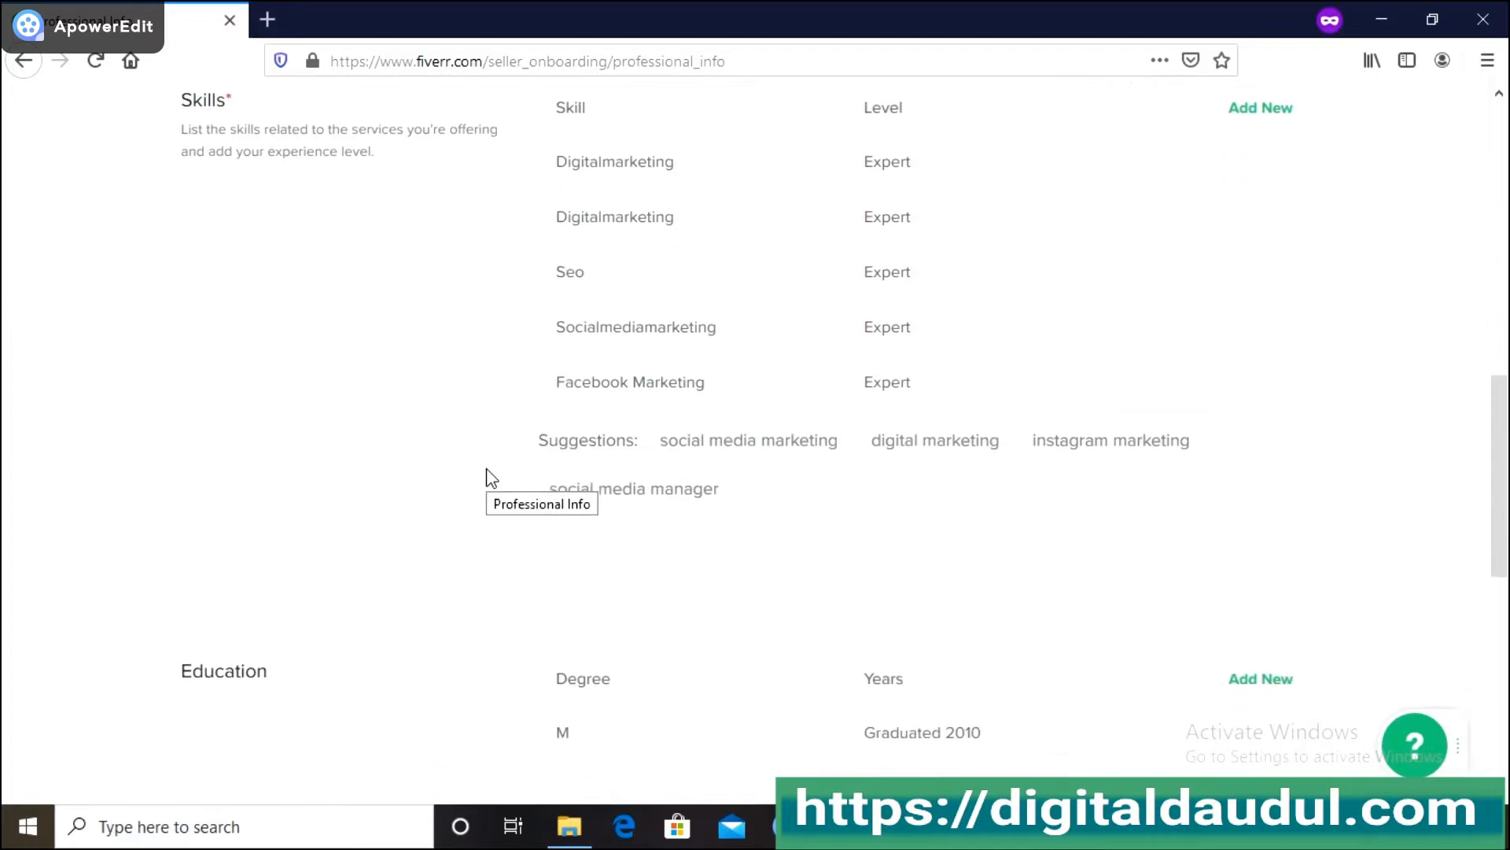
pyautogui.scroll(2, 488, 475)
pyautogui.scroll(-6, 488, 475)
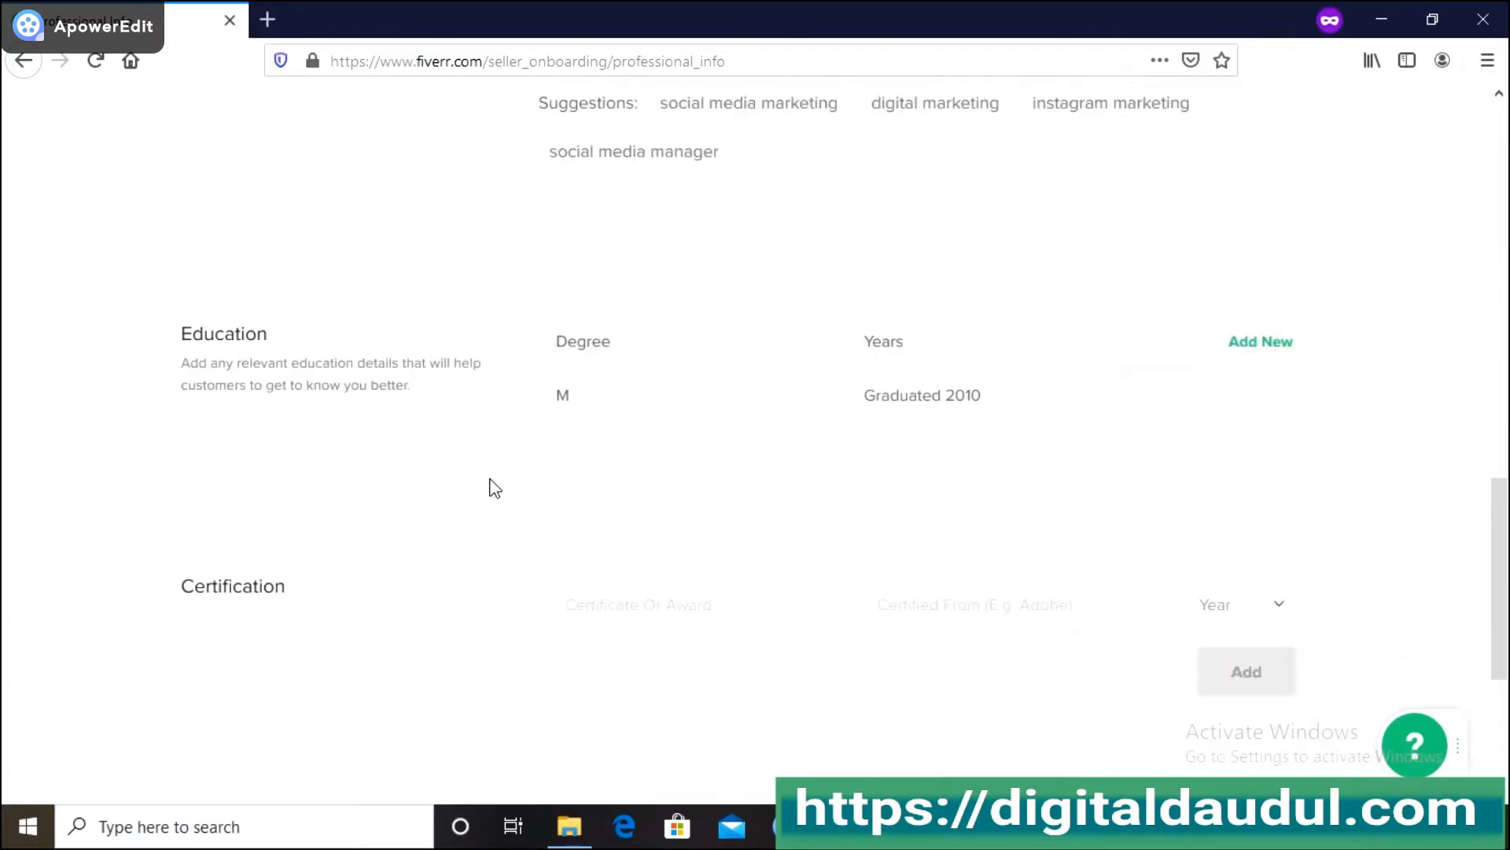
pyautogui.scroll(-4, 890, 459)
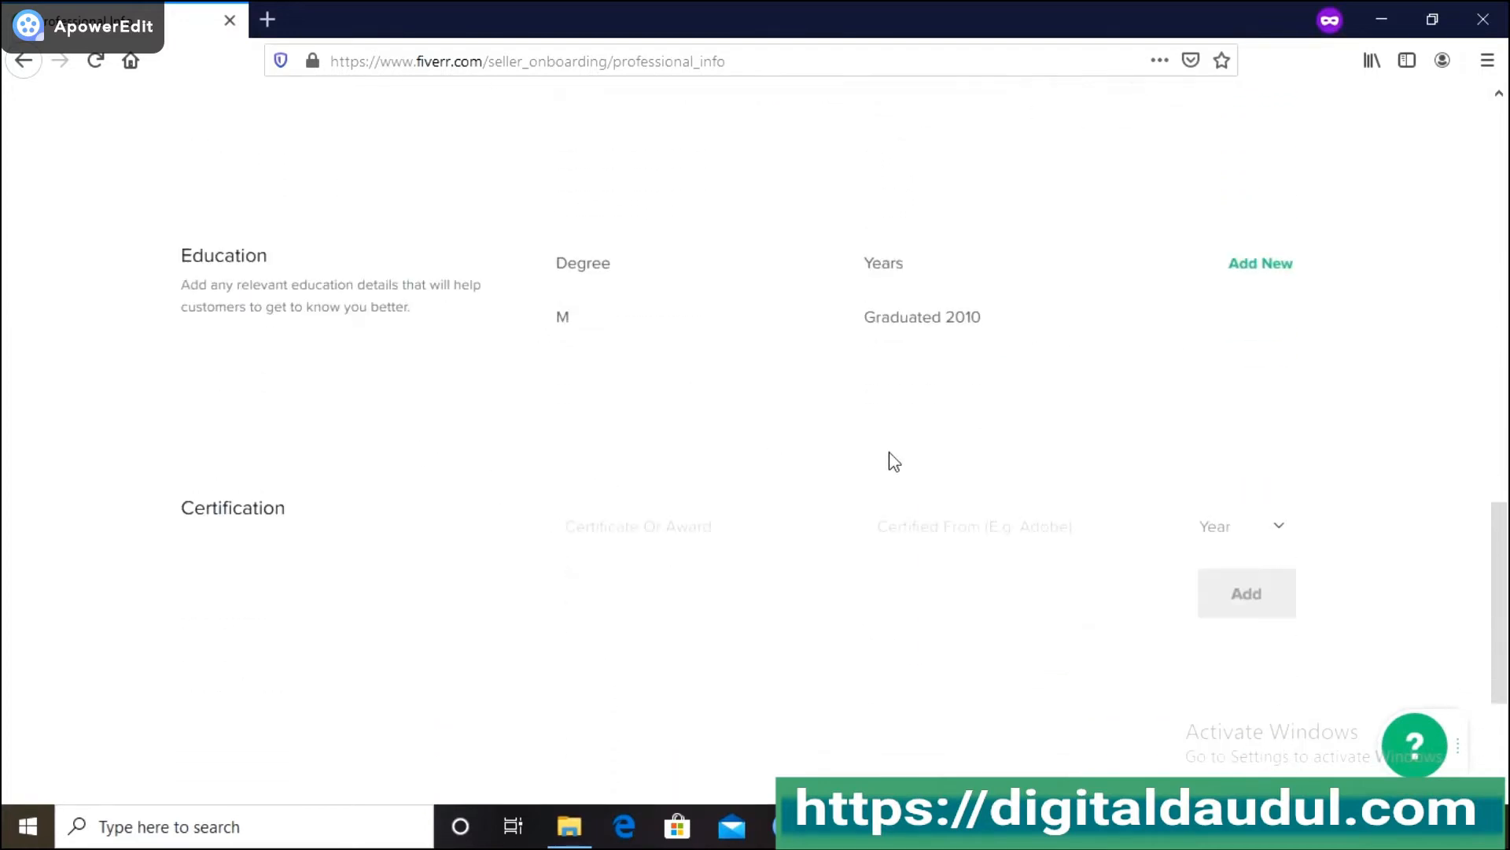
pyautogui.scroll(-2, 682, 424)
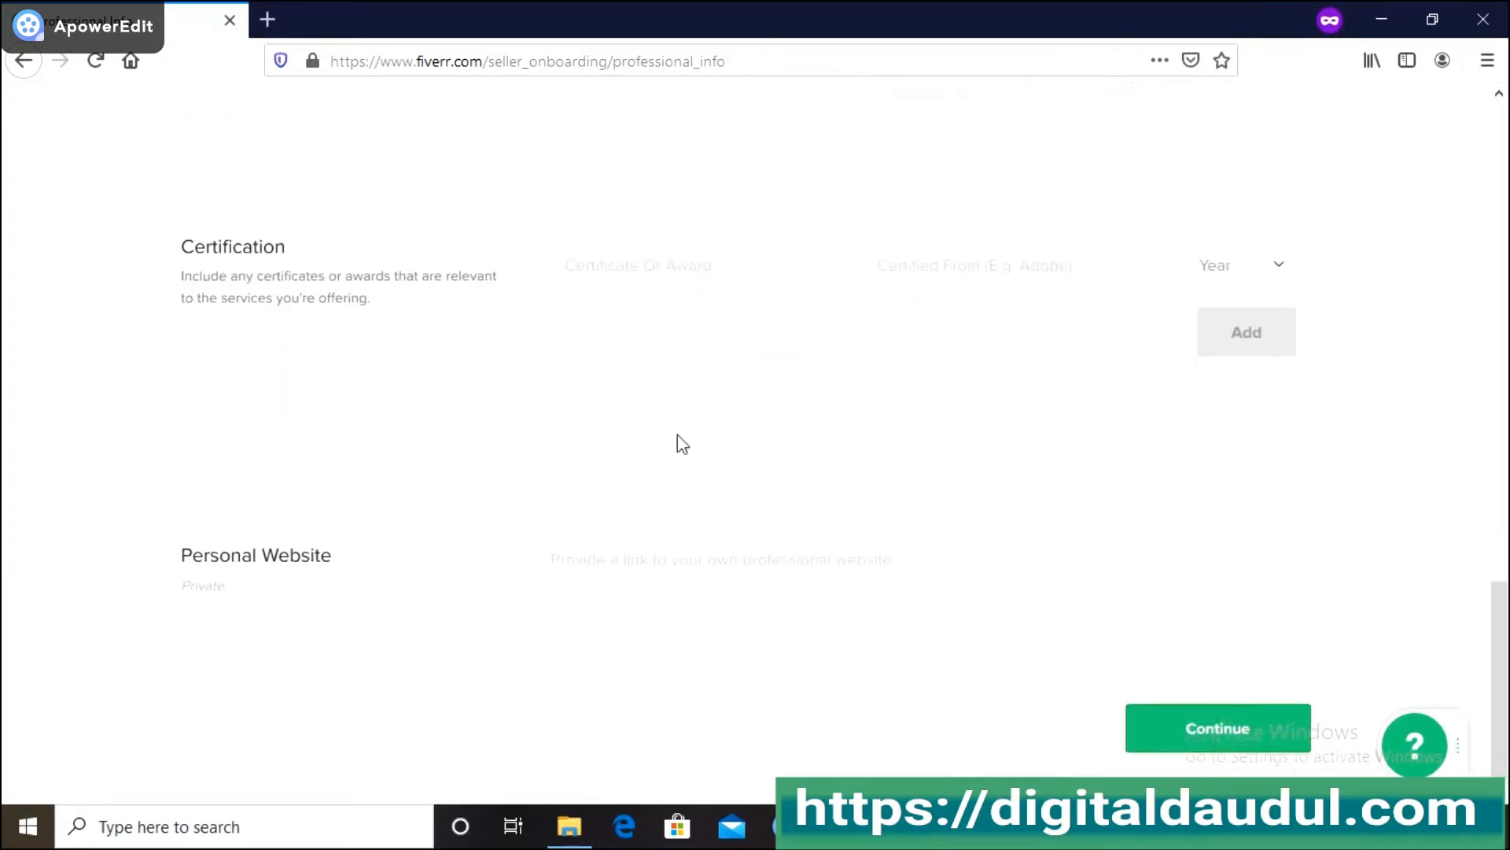
# Submit the professional info and proceed past Linked Accounts to Account Security without connecting any social account.
pyautogui.click(1187, 718)
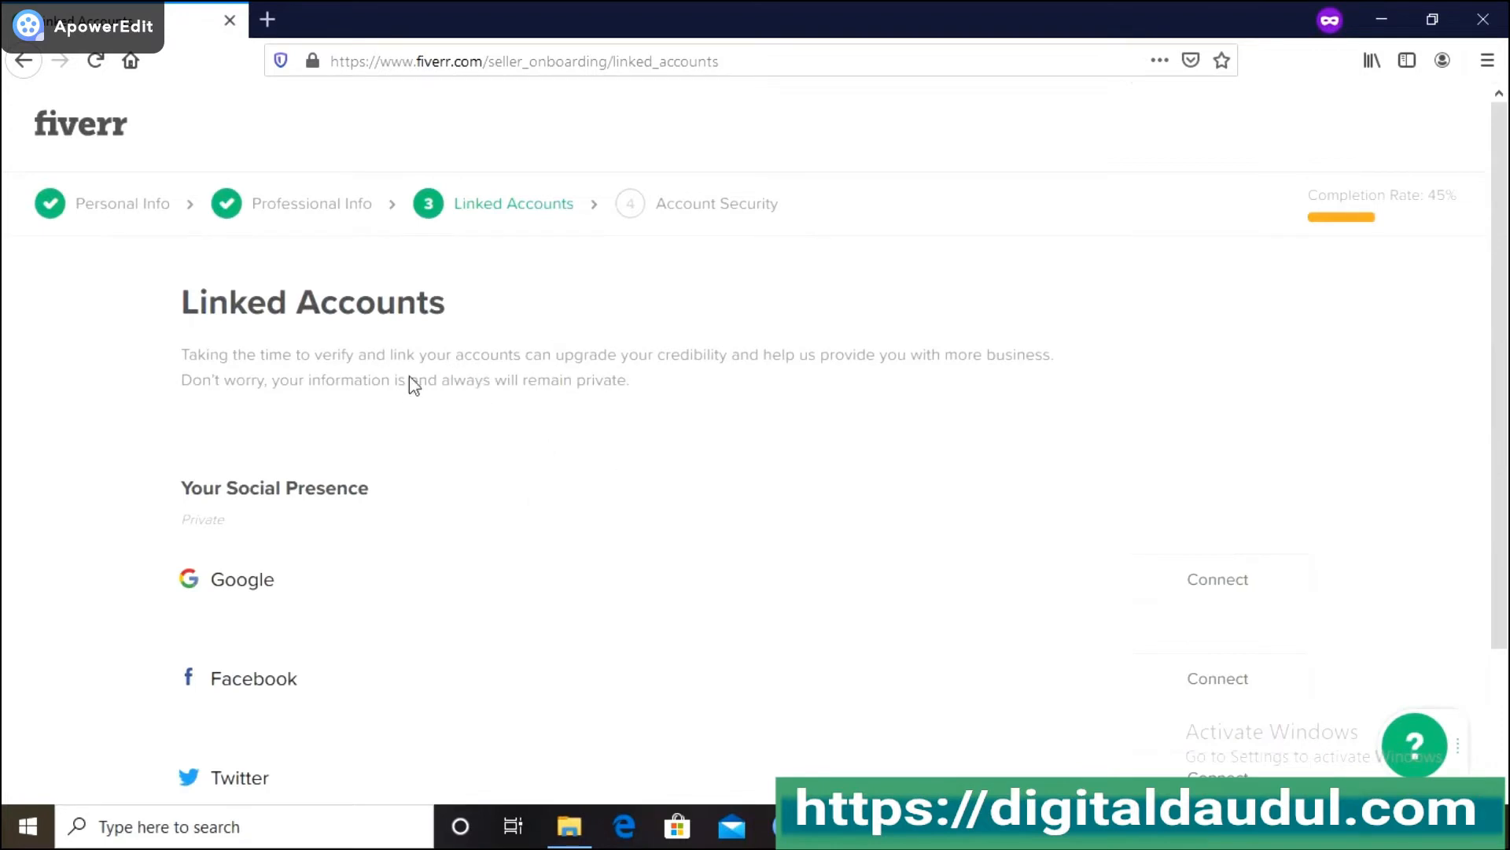
pyautogui.scroll(-2, 510, 451)
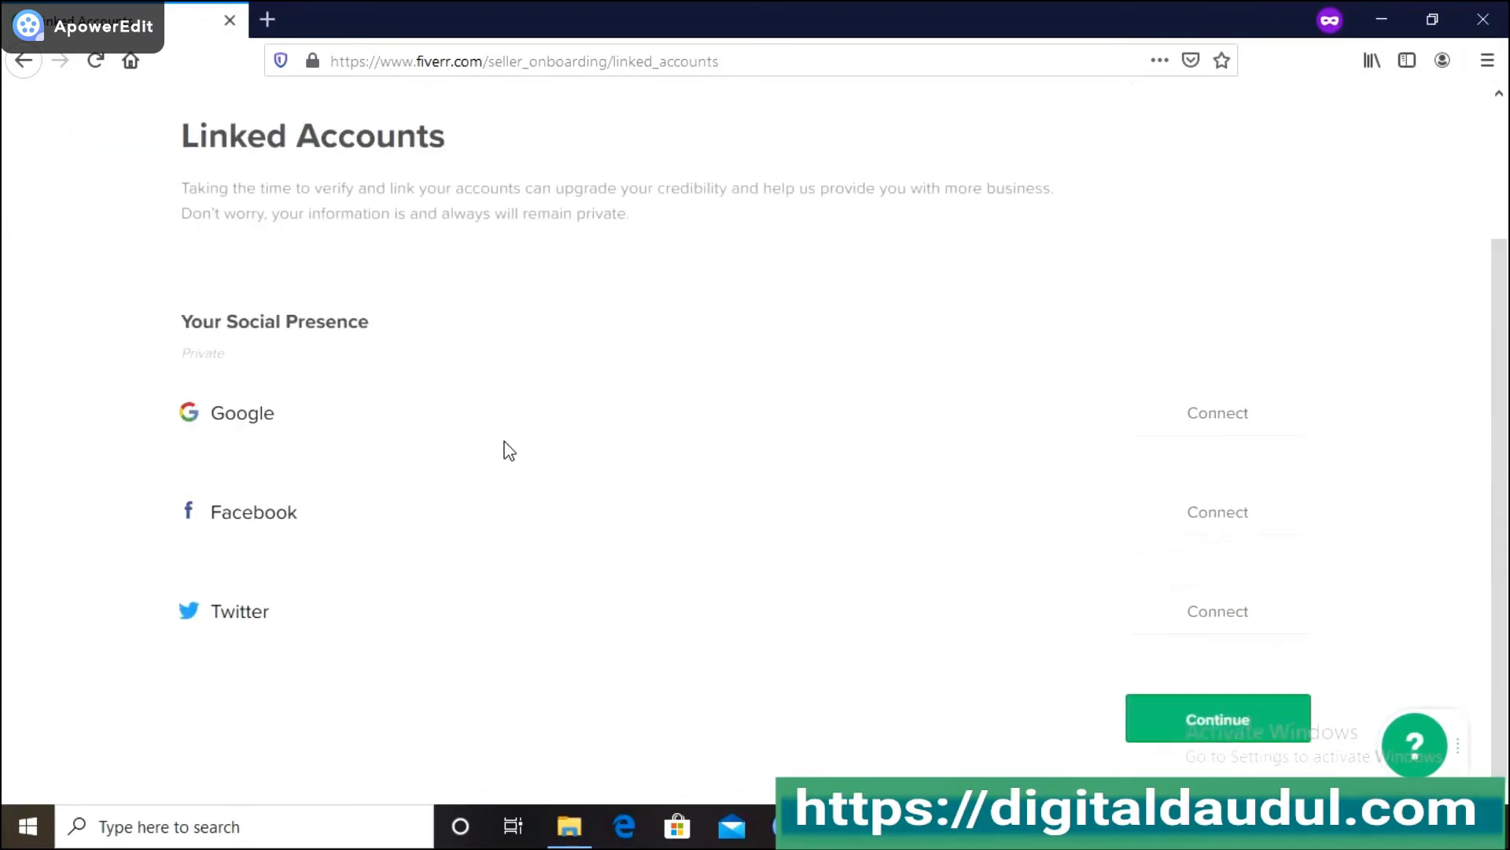
pyautogui.scroll(2, 486, 527)
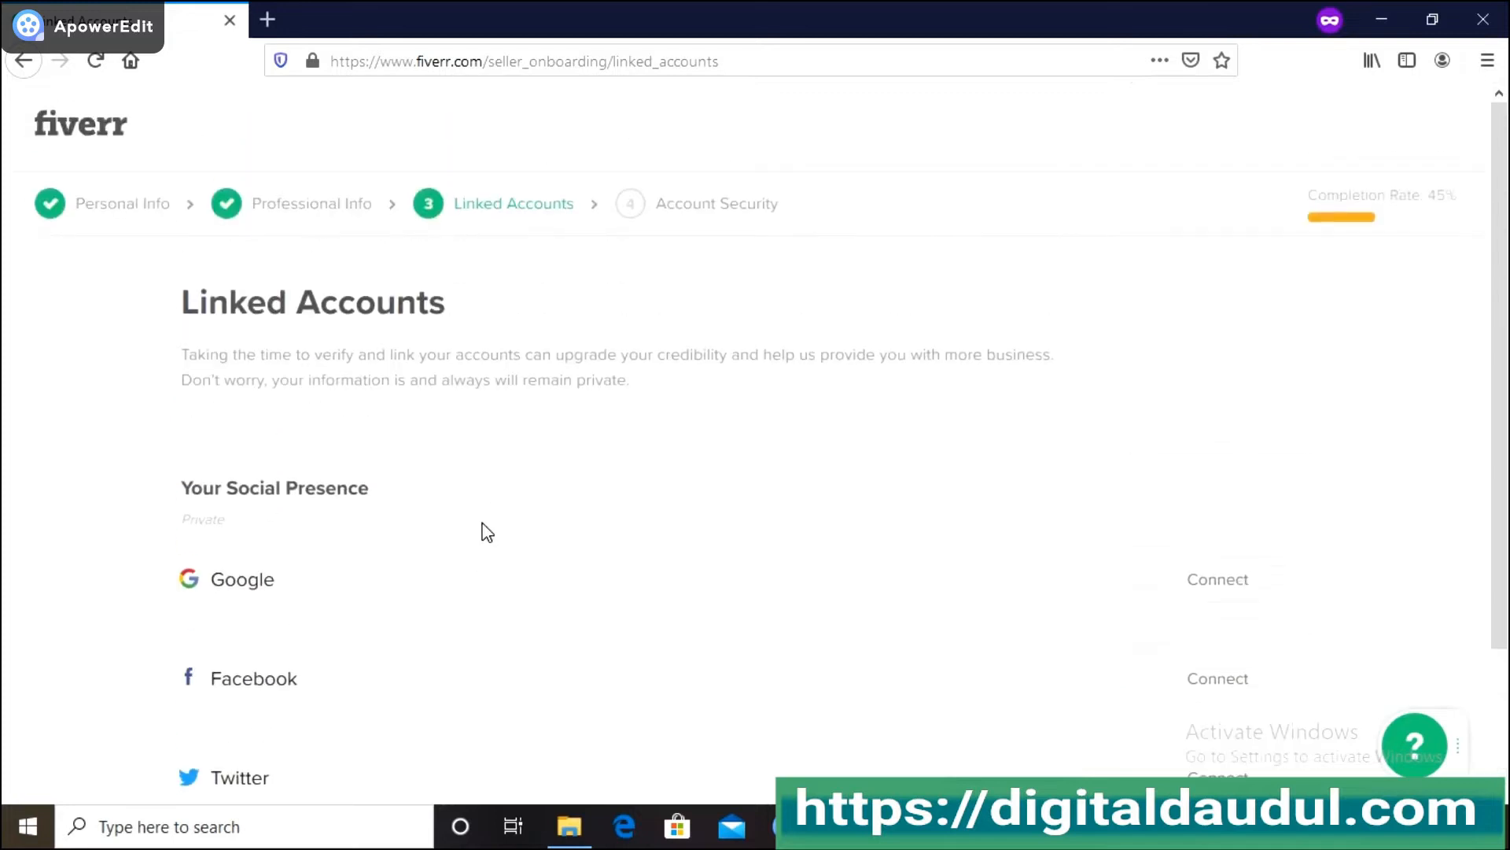
pyautogui.scroll(-2, 464, 482)
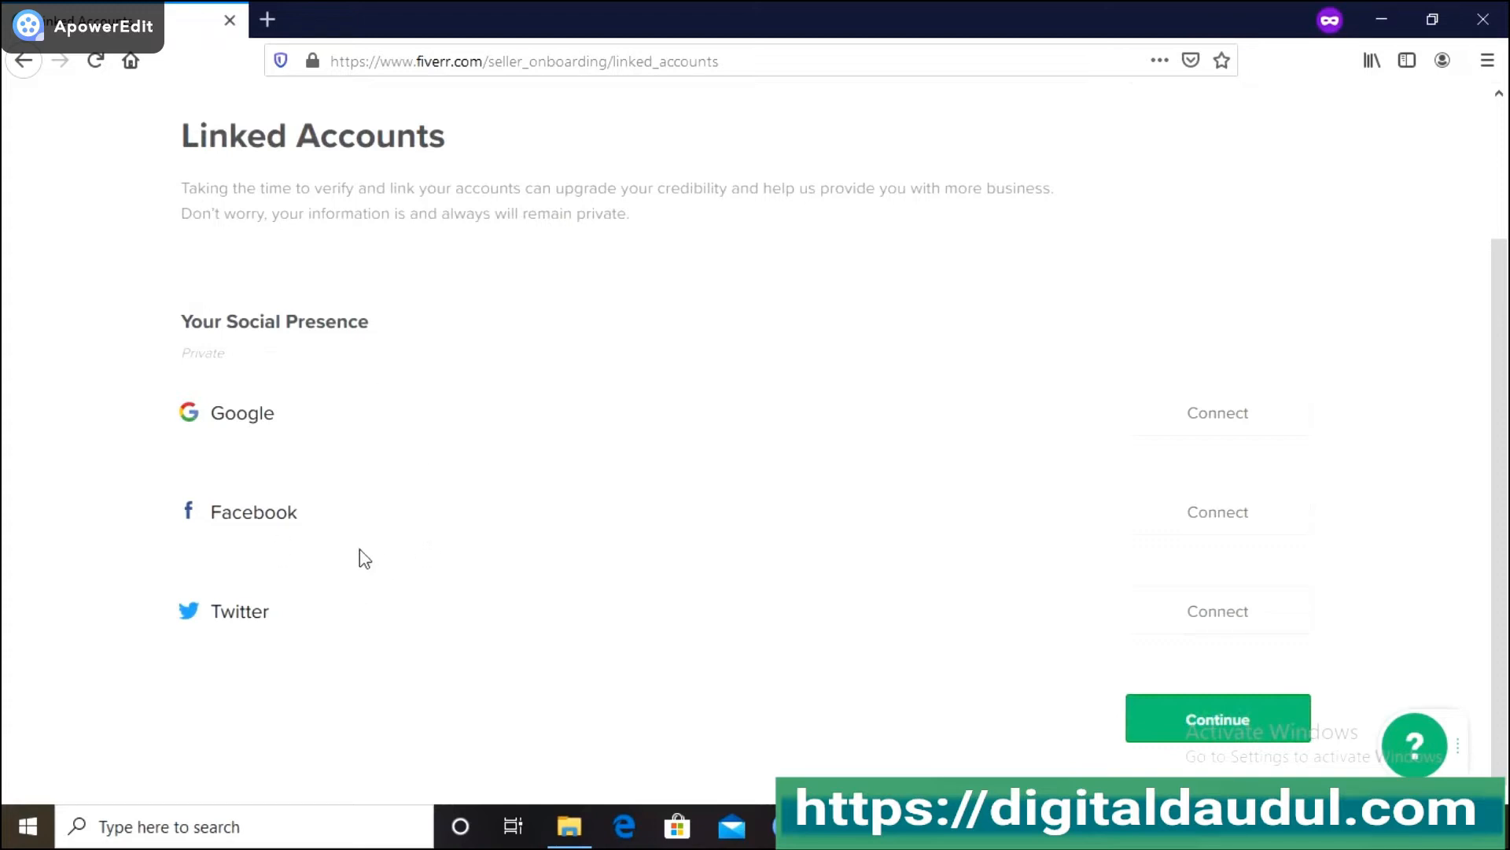
pyautogui.click(1202, 717)
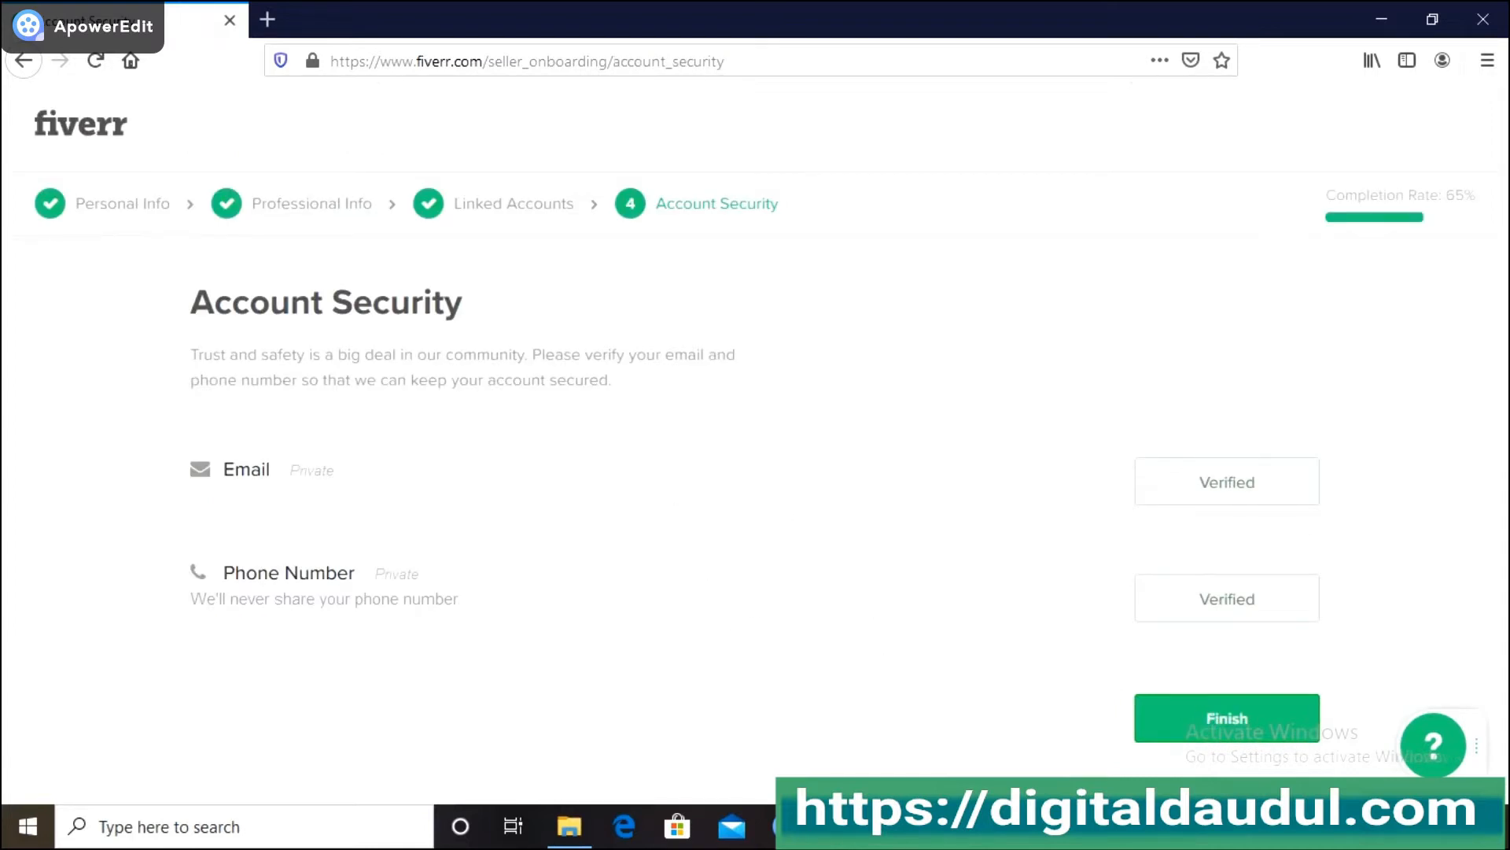
# Finish the seller onboarding and proceed to creating a new gig.
pyautogui.click(1232, 727)
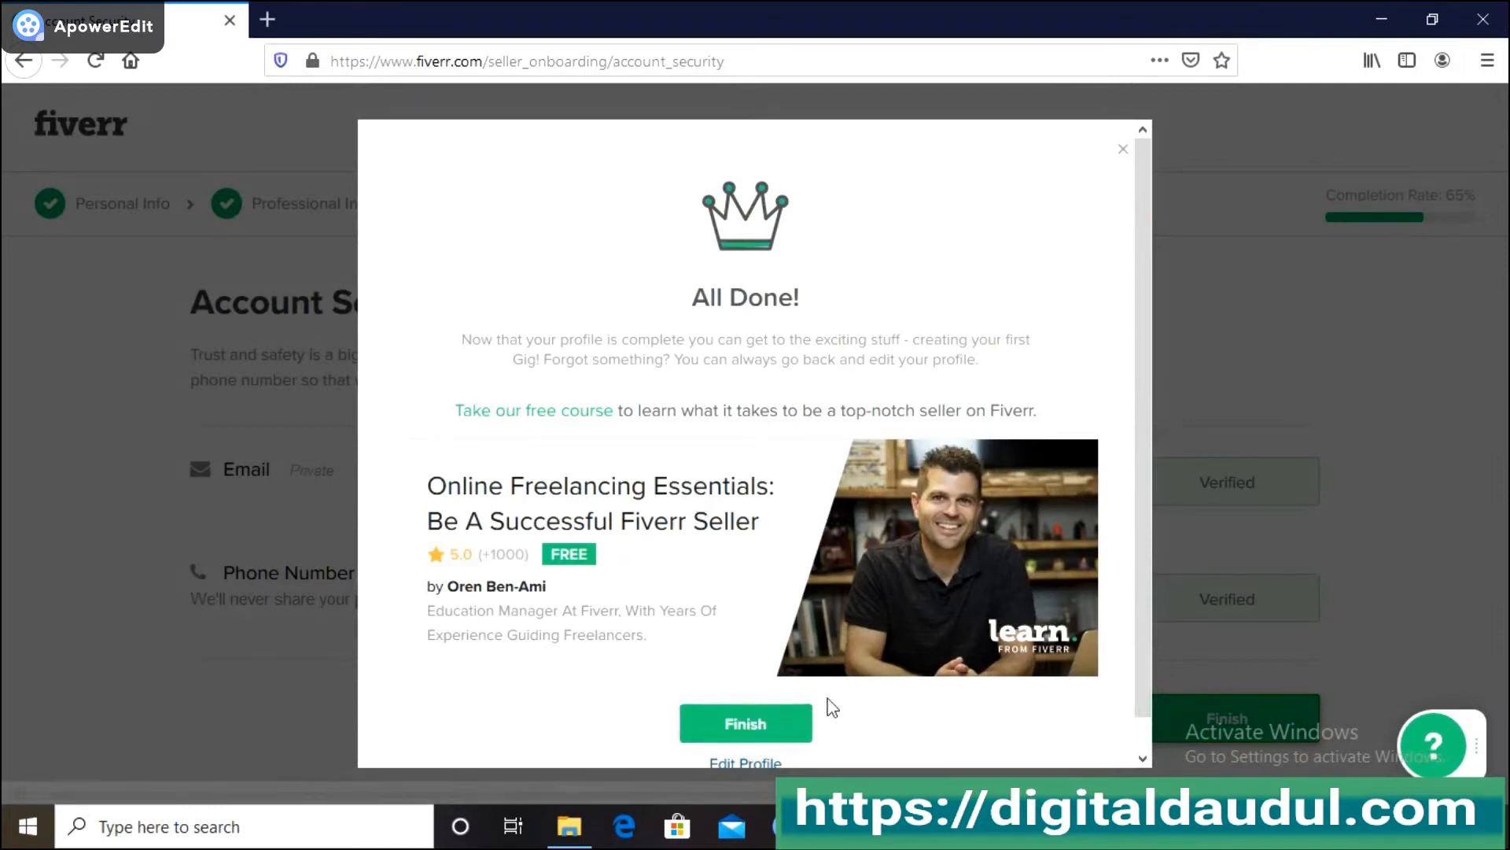
pyautogui.scroll(-1, 832, 707)
pyautogui.click(752, 699)
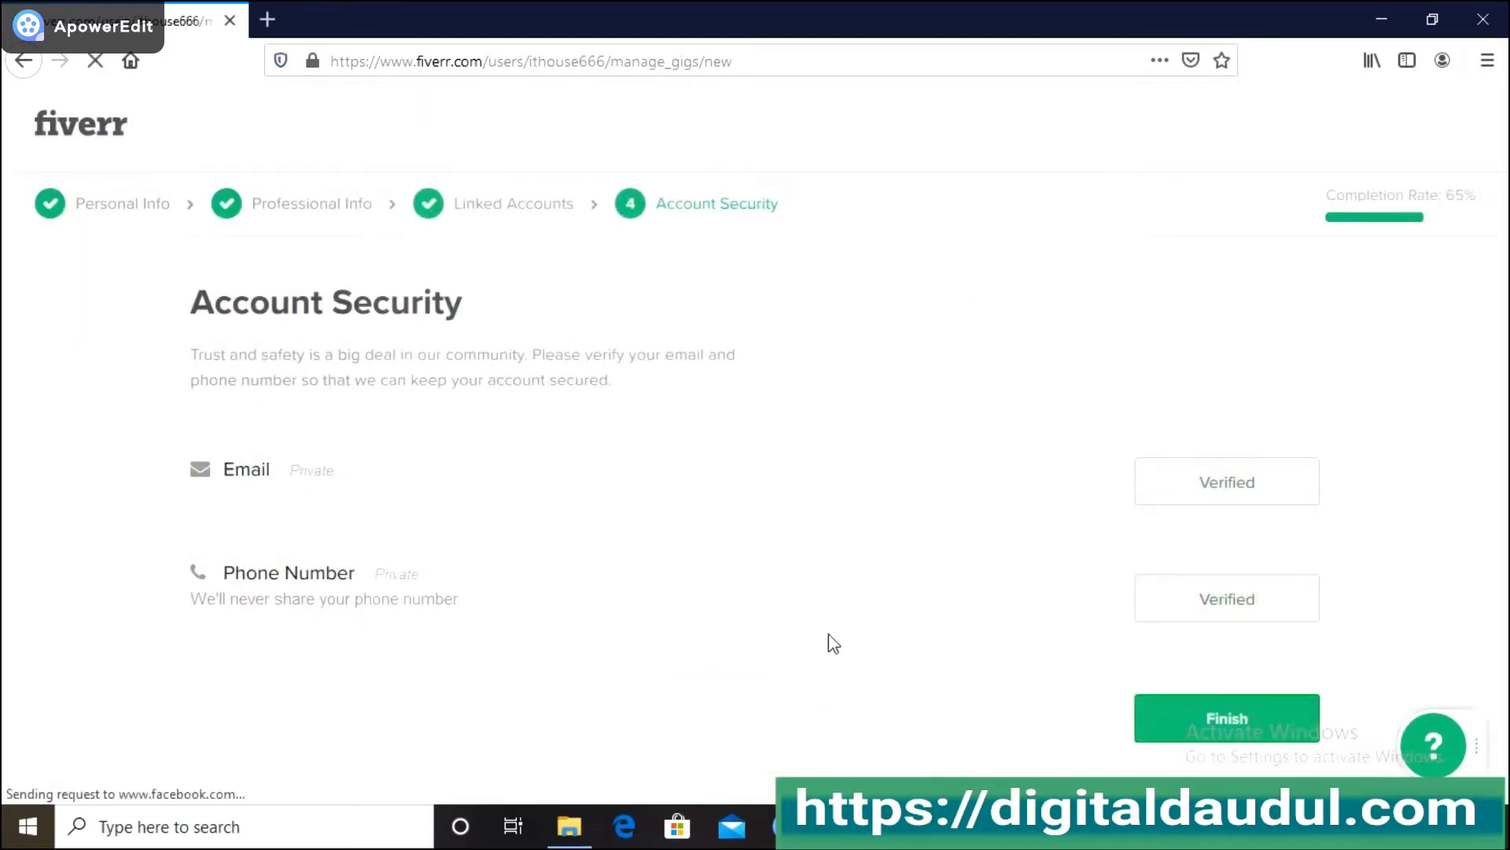
# Look over the title, category and search tags fields in the new gig's Overview form.
pyautogui.scroll(-2, 820, 566)
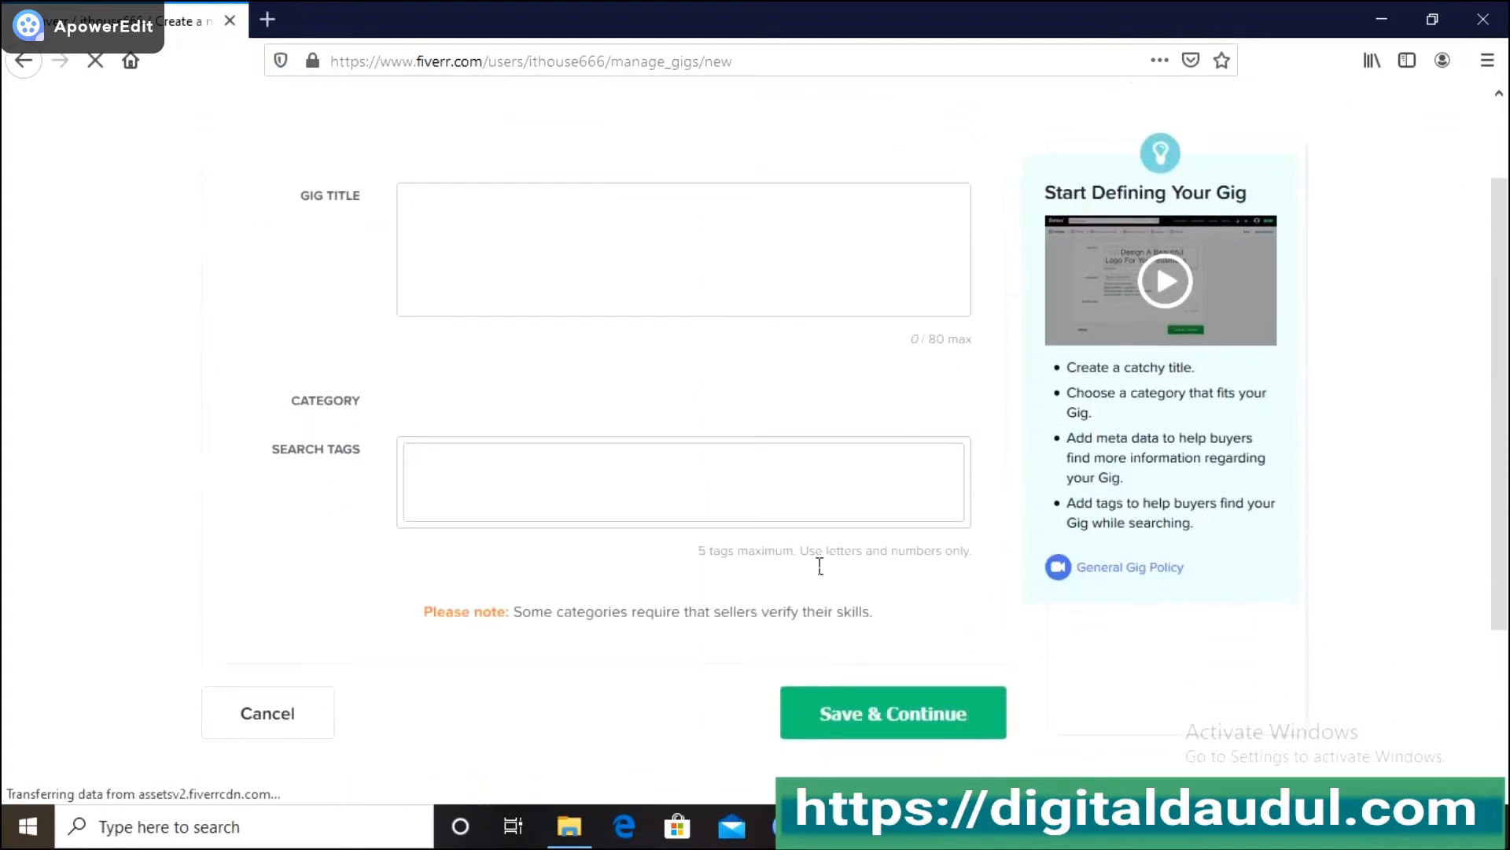
pyautogui.scroll(3, 777, 541)
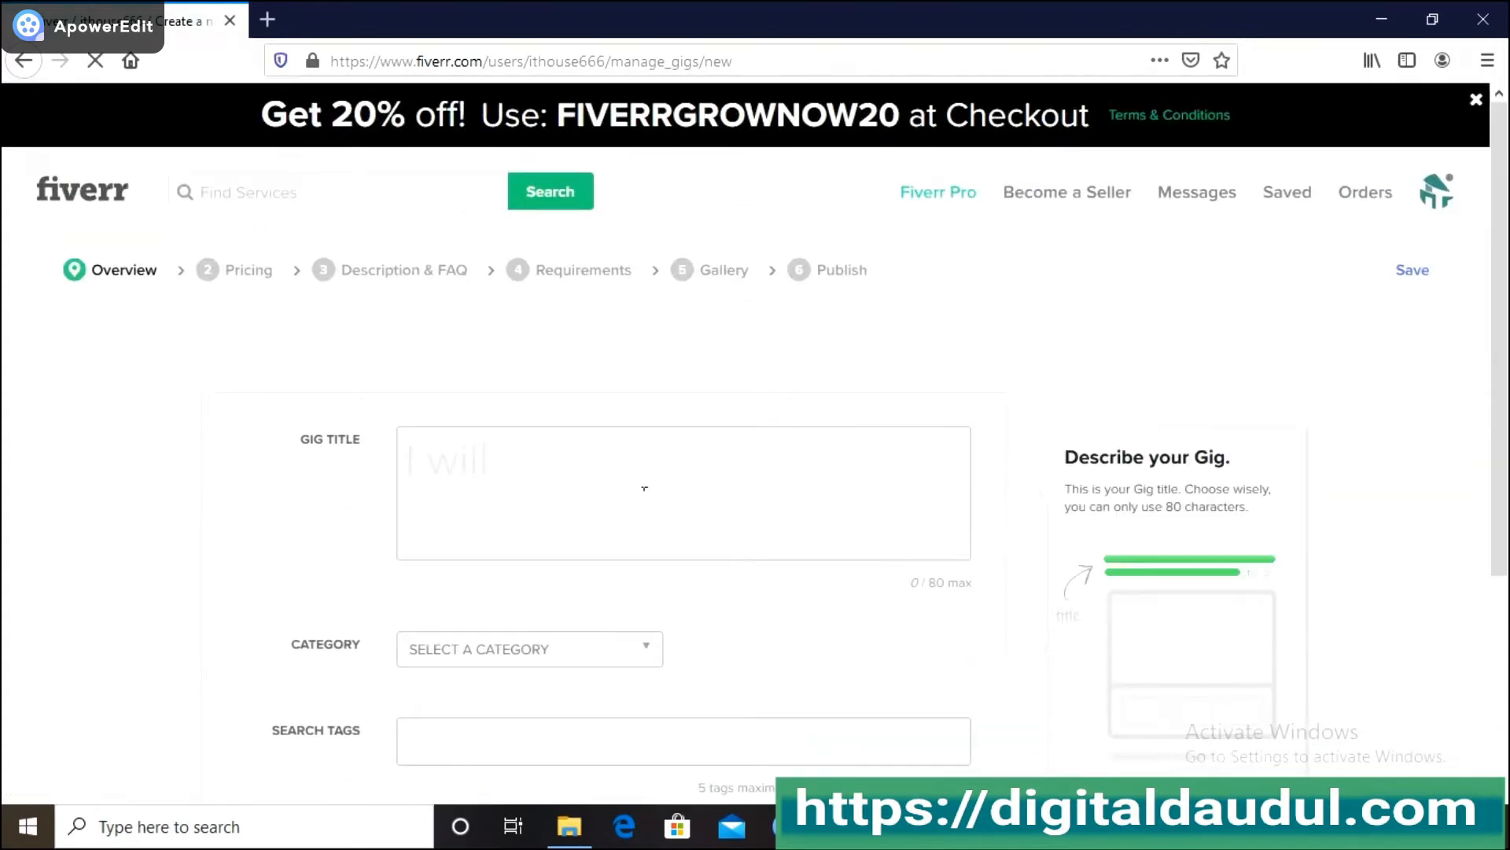
pyautogui.scroll(-3, 295, 531)
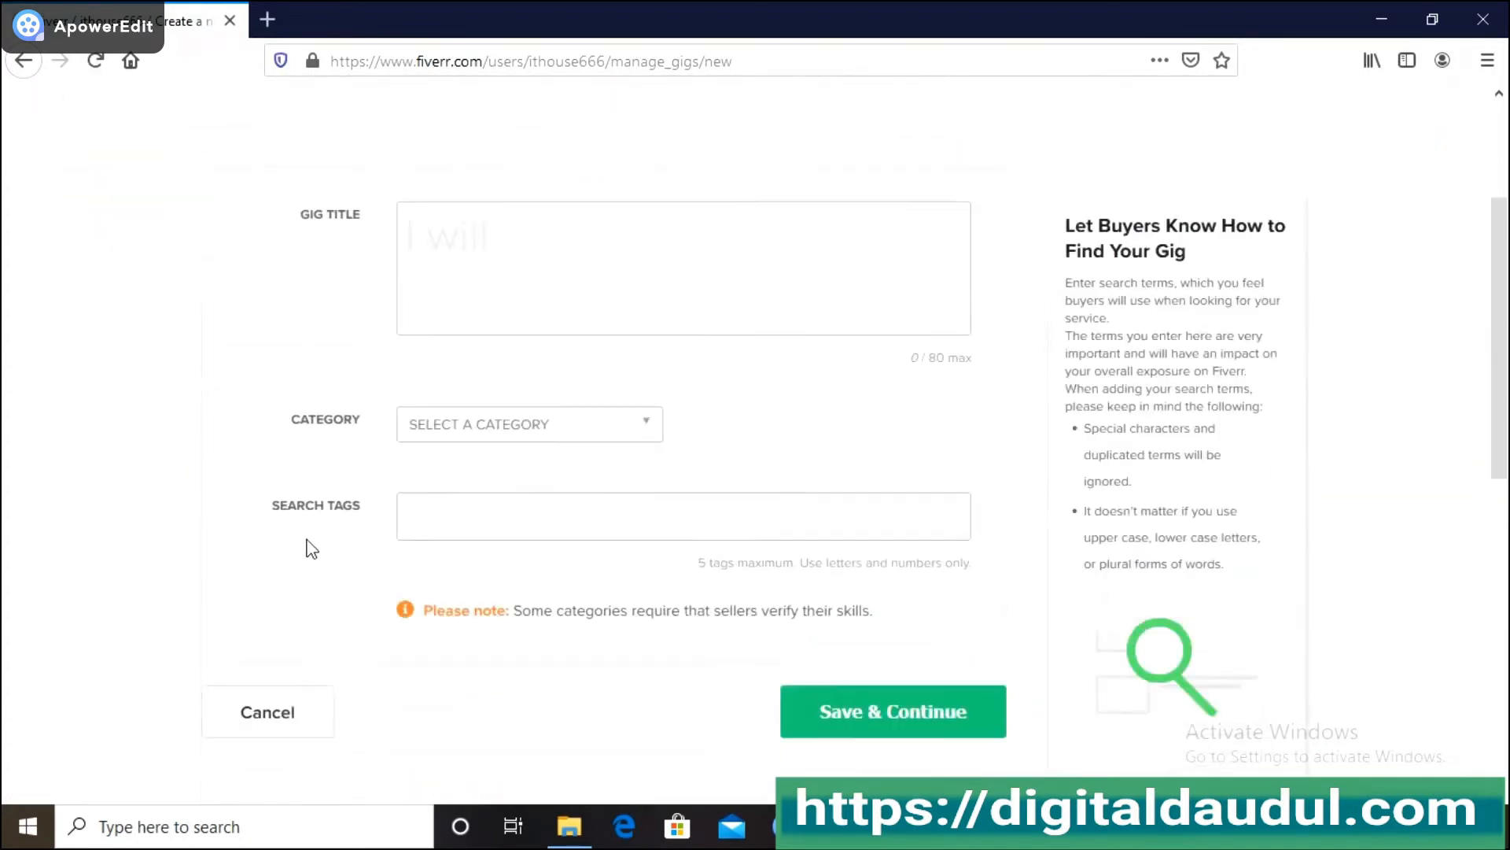
pyautogui.click(450, 526)
pyautogui.scroll(3, 122, 285)
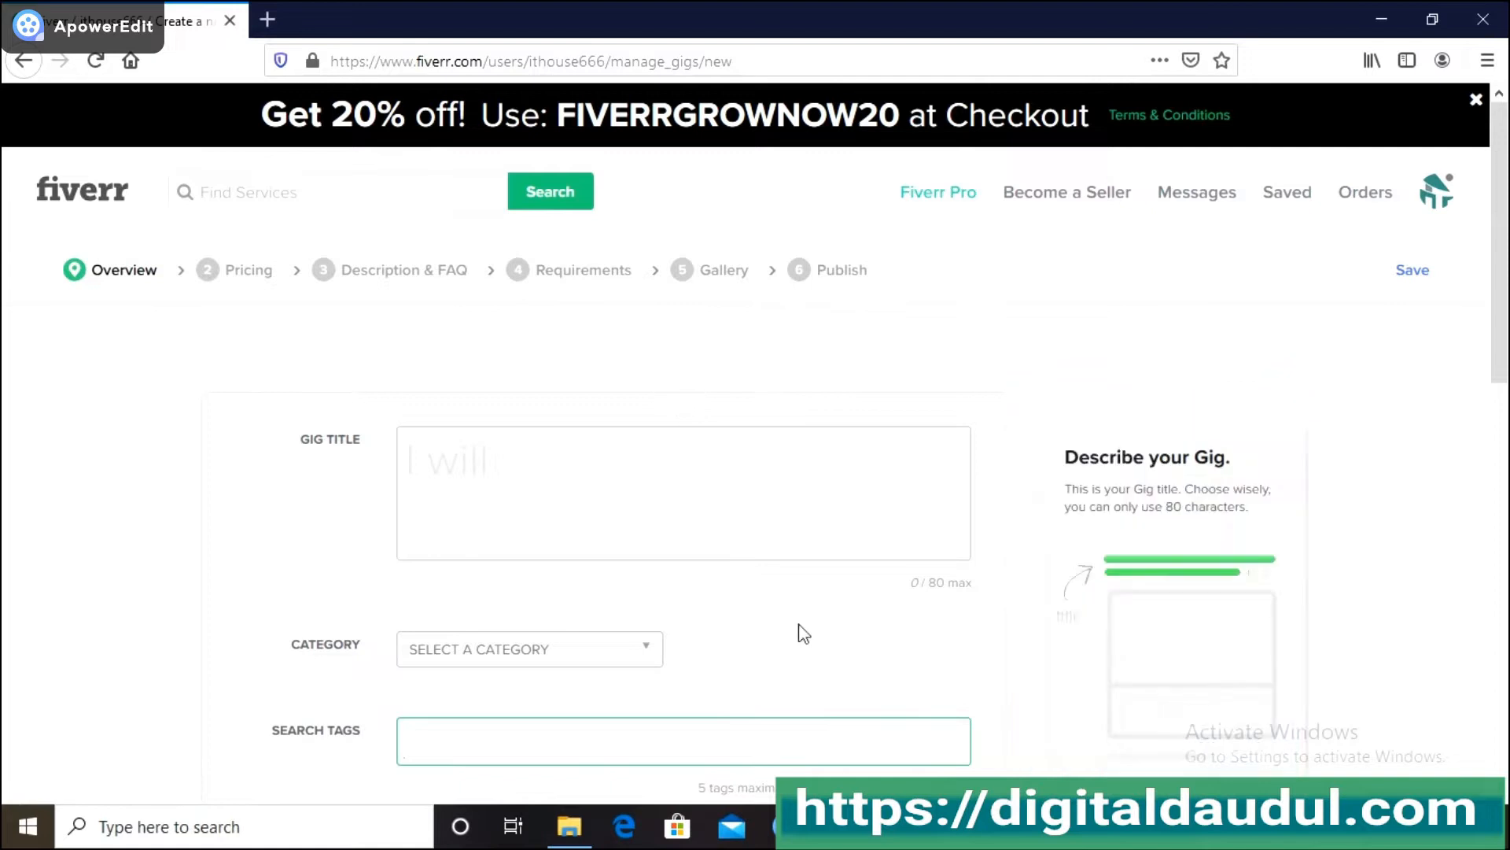
pyautogui.scroll(-3, 704, 641)
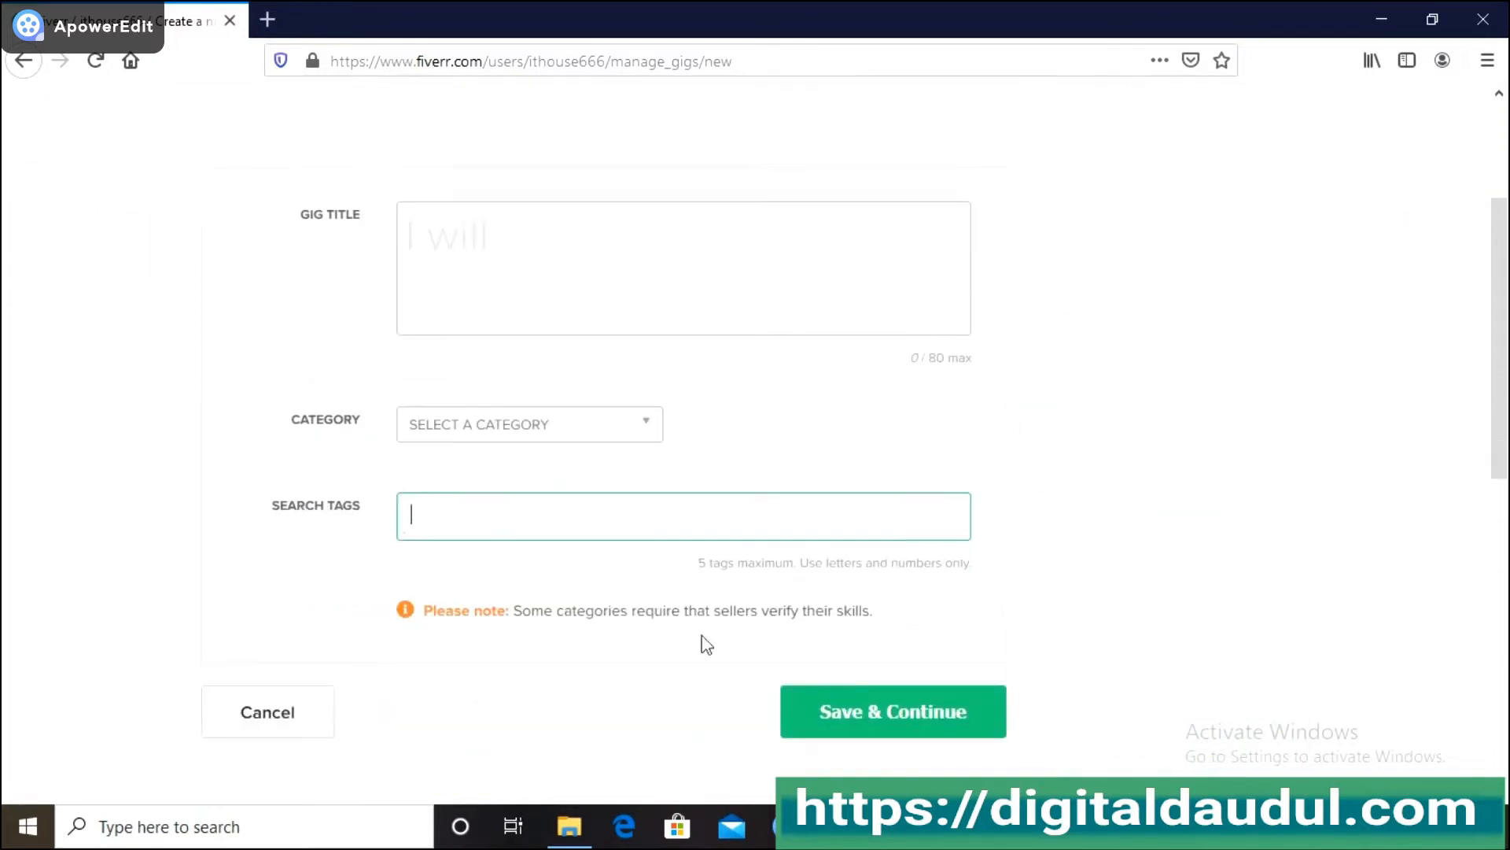
# Copy "Teach You Advance illustrator Design Tutorial" from the Title And Description notes in Notepad and paste it as the gig title.
pyautogui.hotkey('alt', 'Tab')
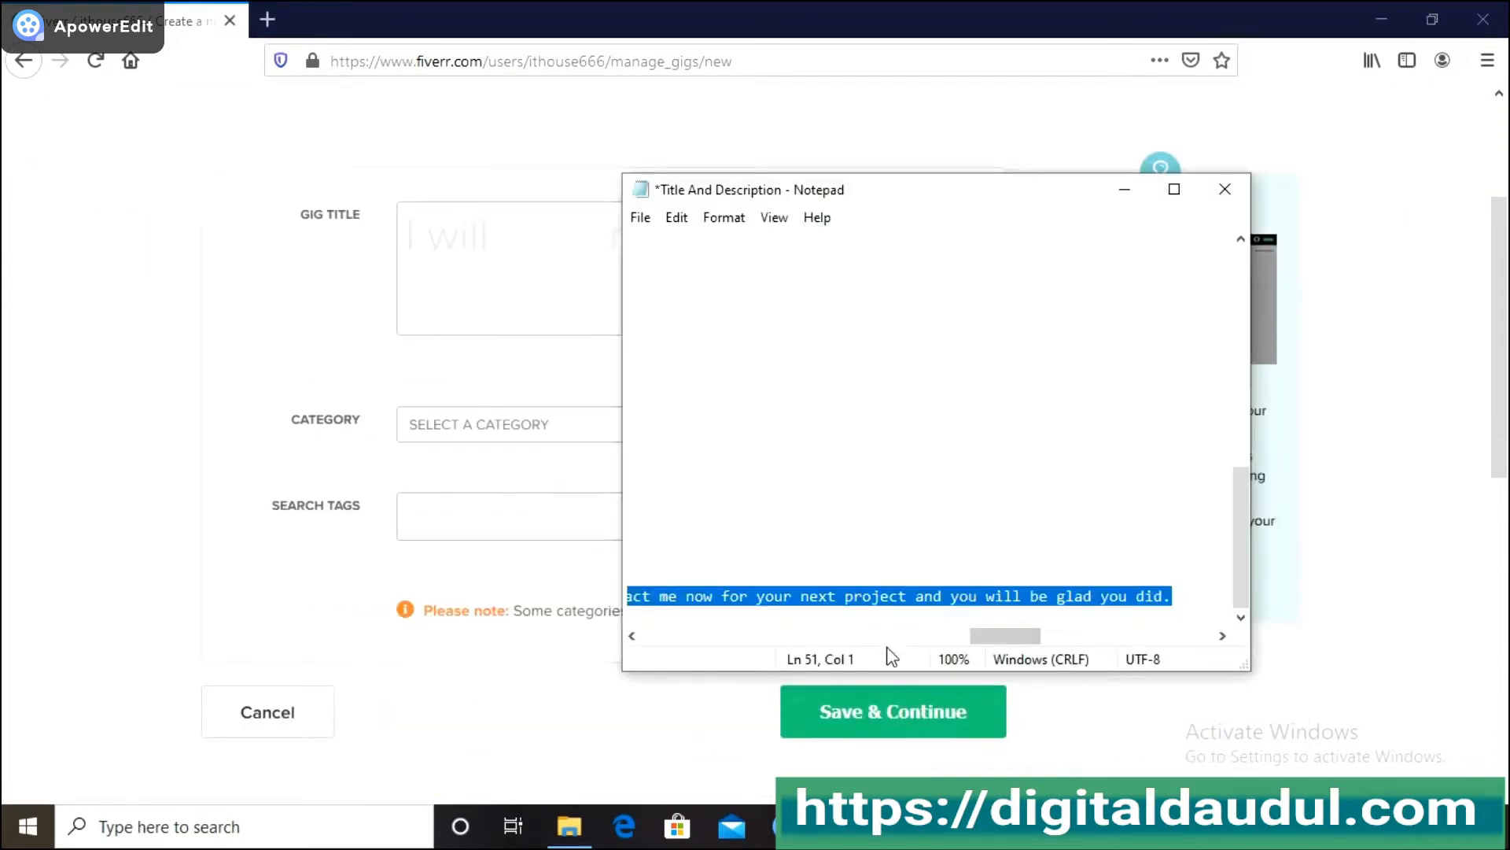
pyautogui.moveTo(983, 635); pyautogui.dragTo(632, 642)
pyautogui.scroll(2, 780, 429)
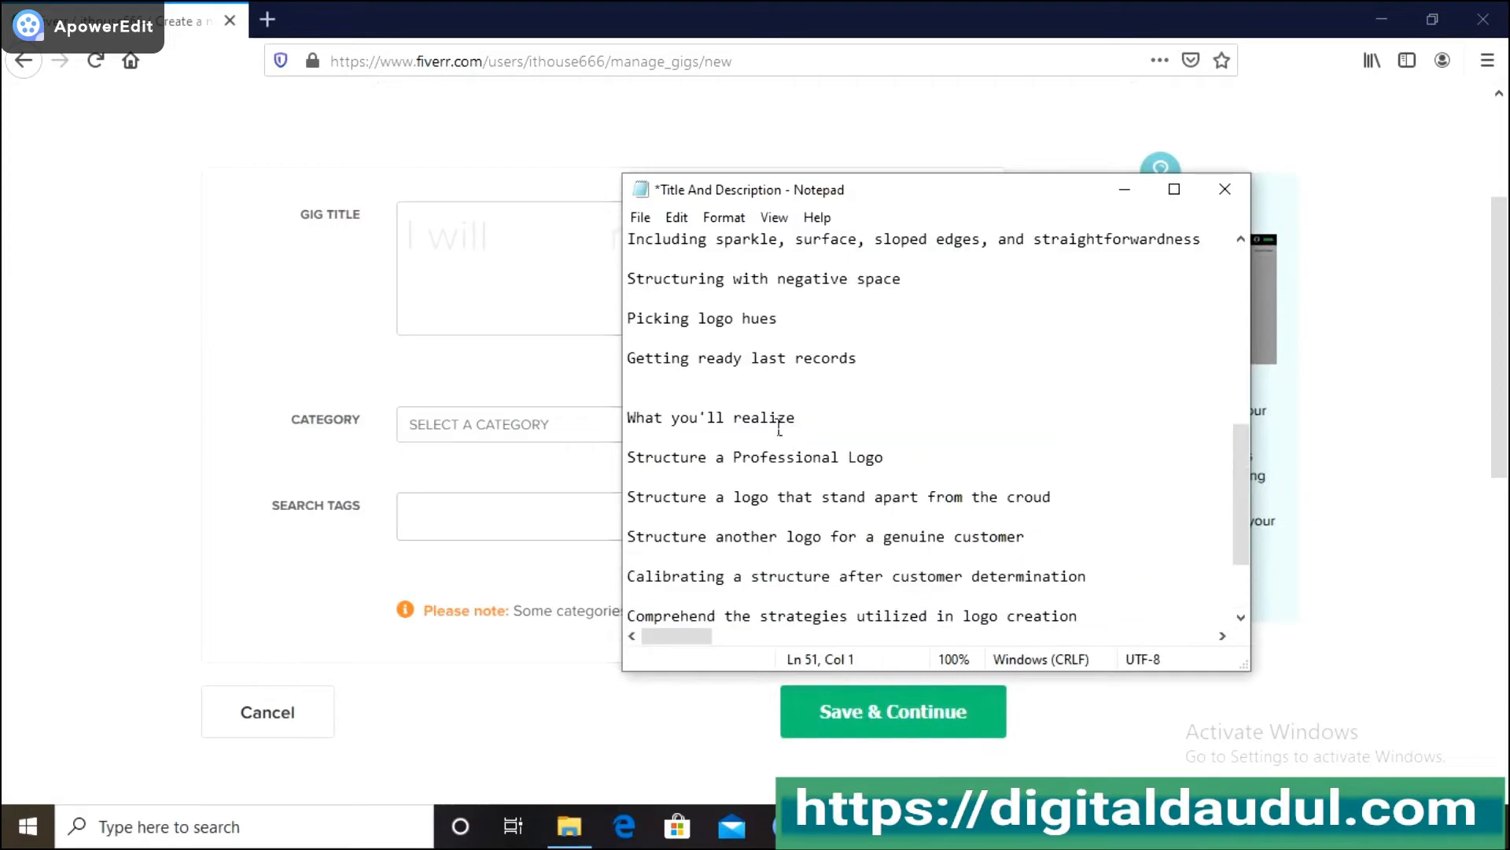
pyautogui.scroll(1, 910, 499)
pyautogui.scroll(6, 746, 456)
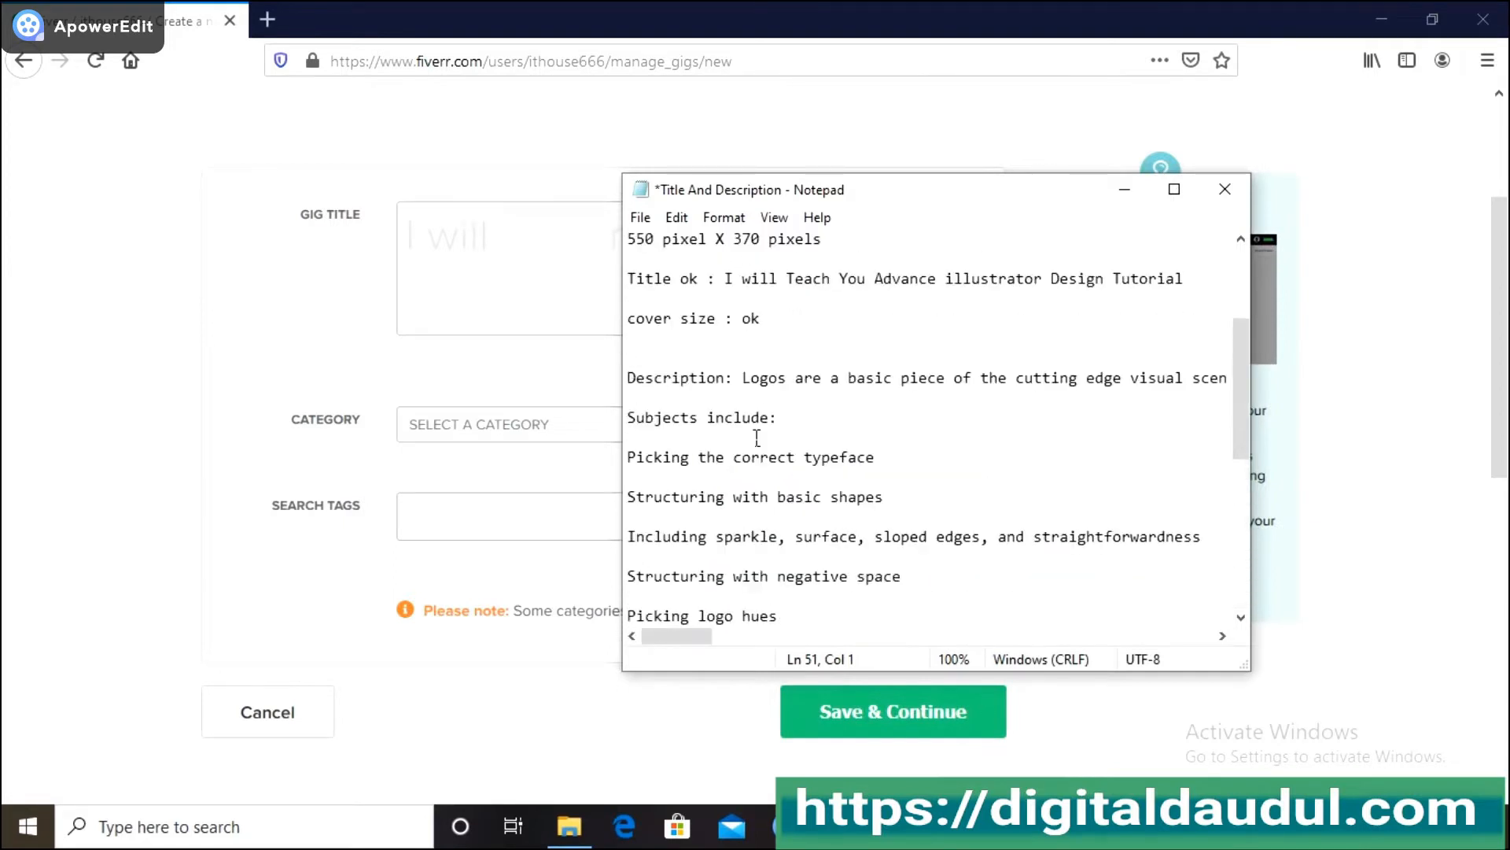
pyautogui.click(745, 466)
pyautogui.moveTo(785, 458); pyautogui.dragTo(1205, 466)
pyautogui.hotkey('ctrl', 'c')
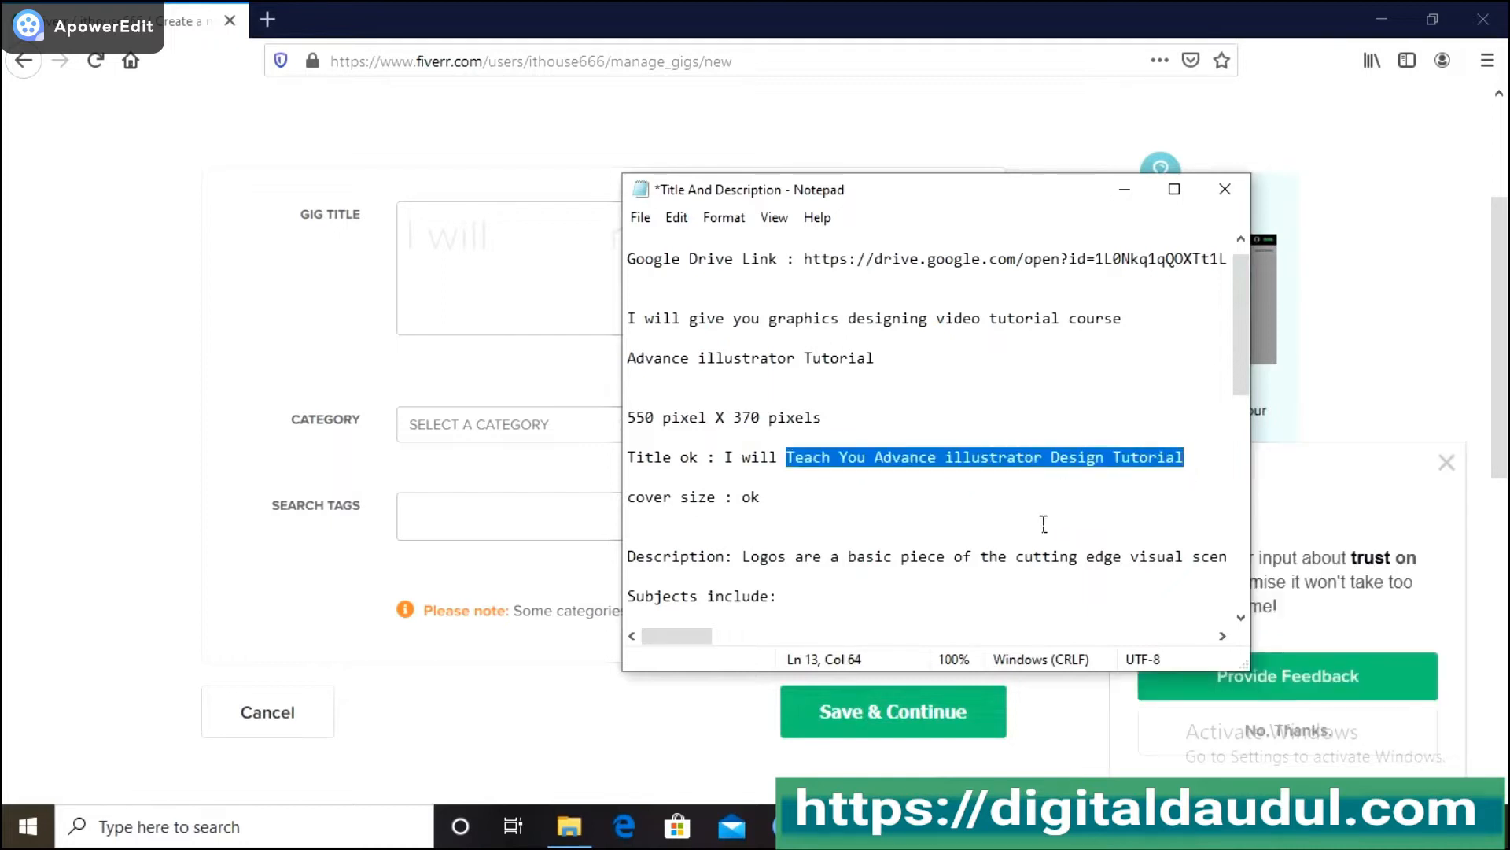
pyautogui.click(500, 307)
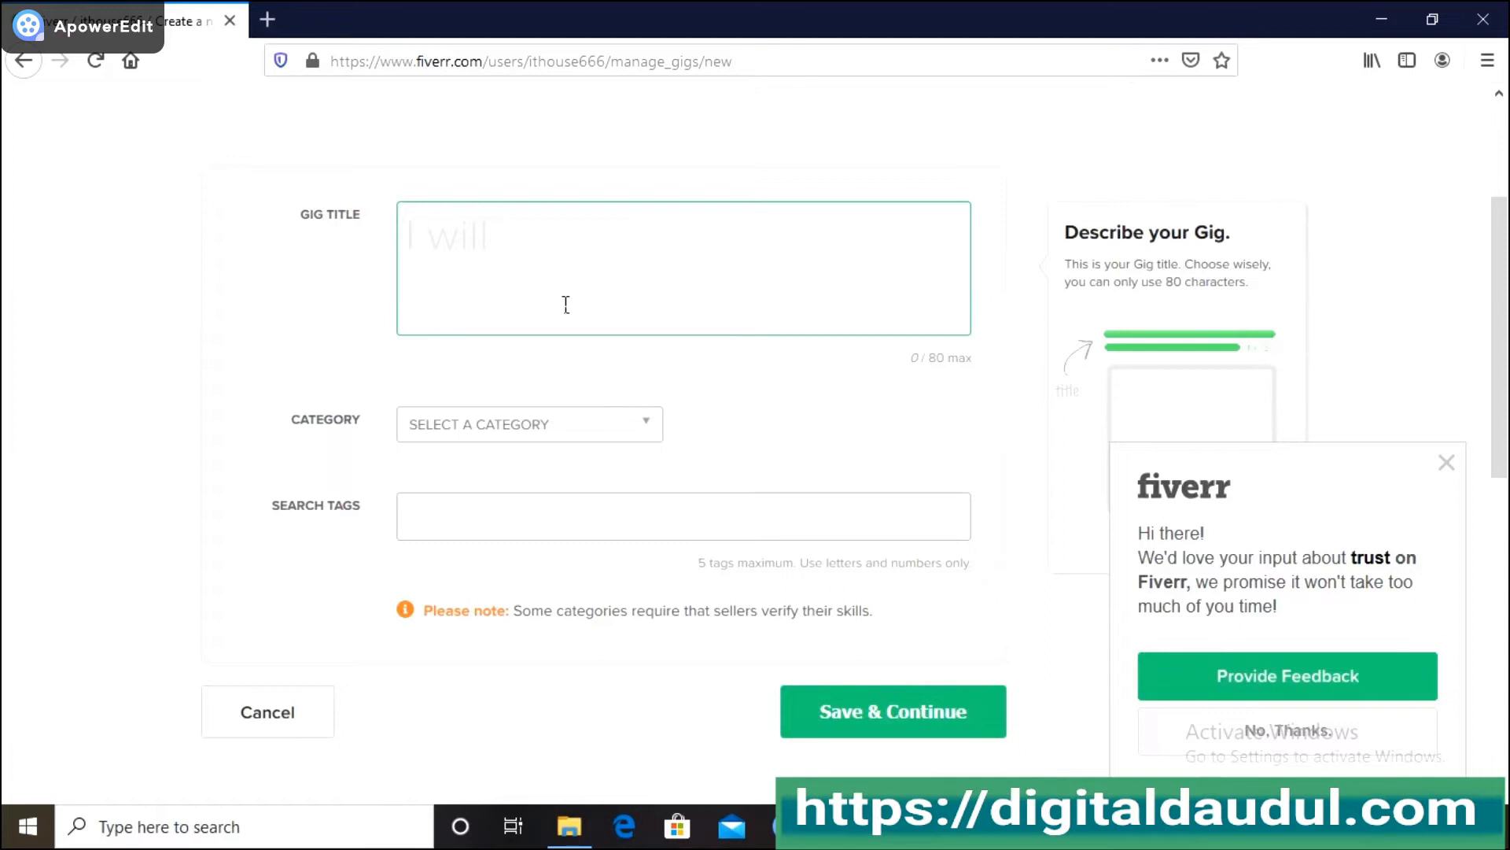
pyautogui.hotkey('ctrl', 'v')
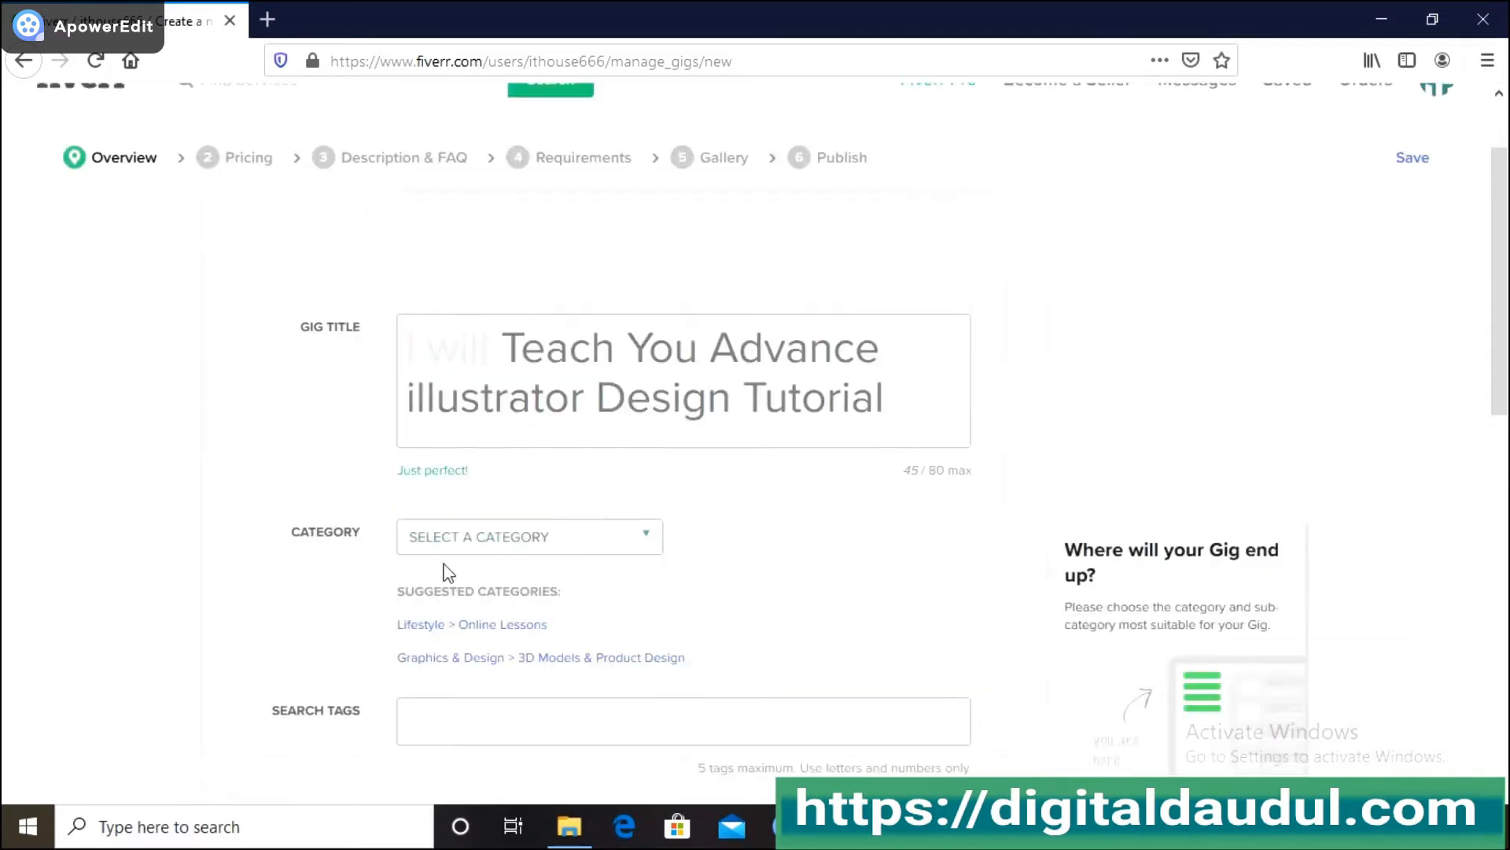
# Set the gig's category to Graphics & Design with the subcategory Logo Design.
pyautogui.scroll(-3, 412, 466)
pyautogui.click(631, 324)
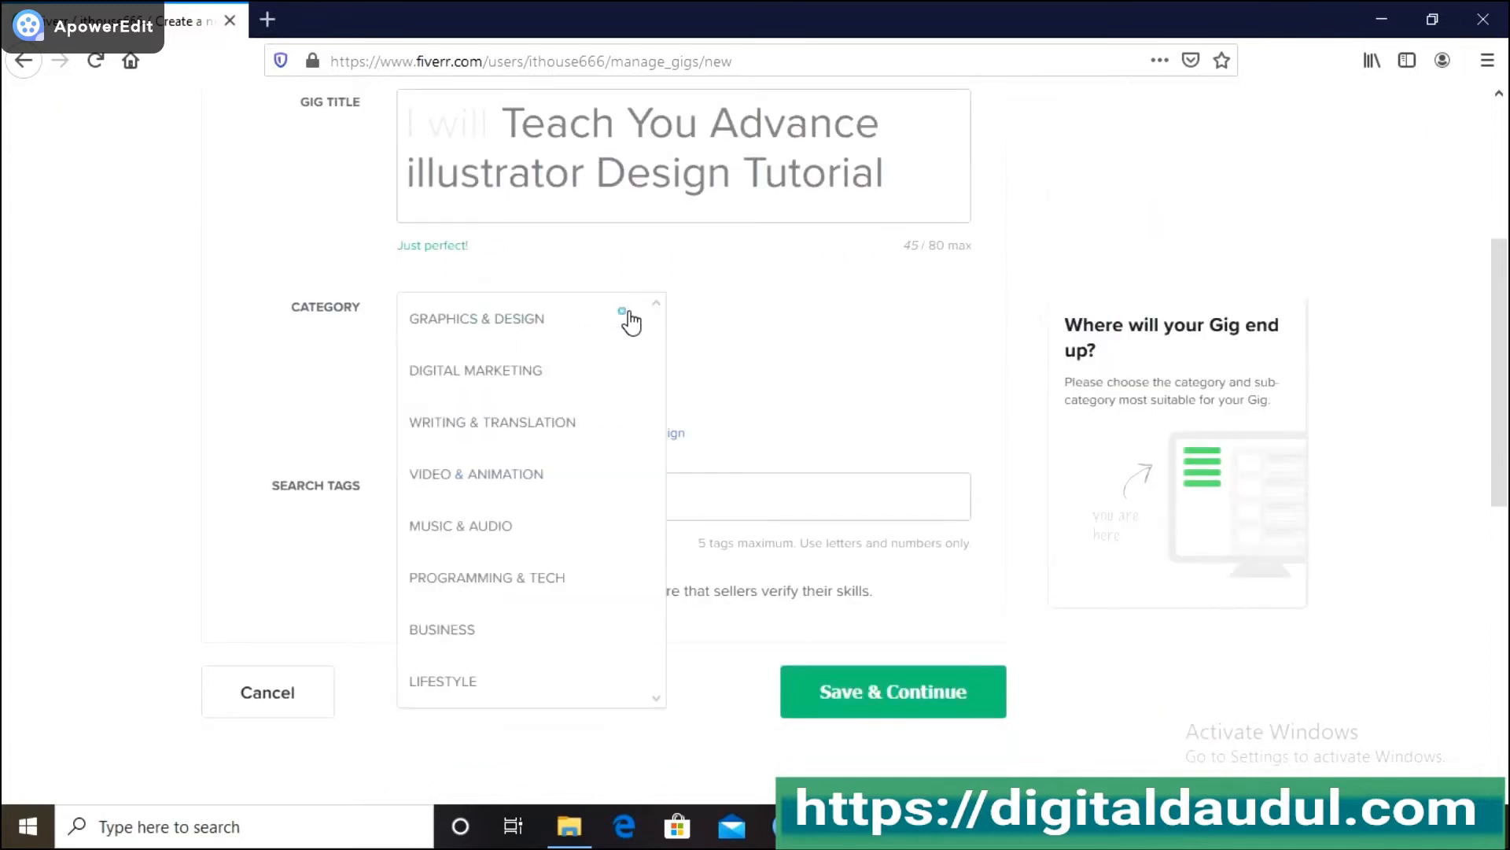
pyautogui.click(508, 318)
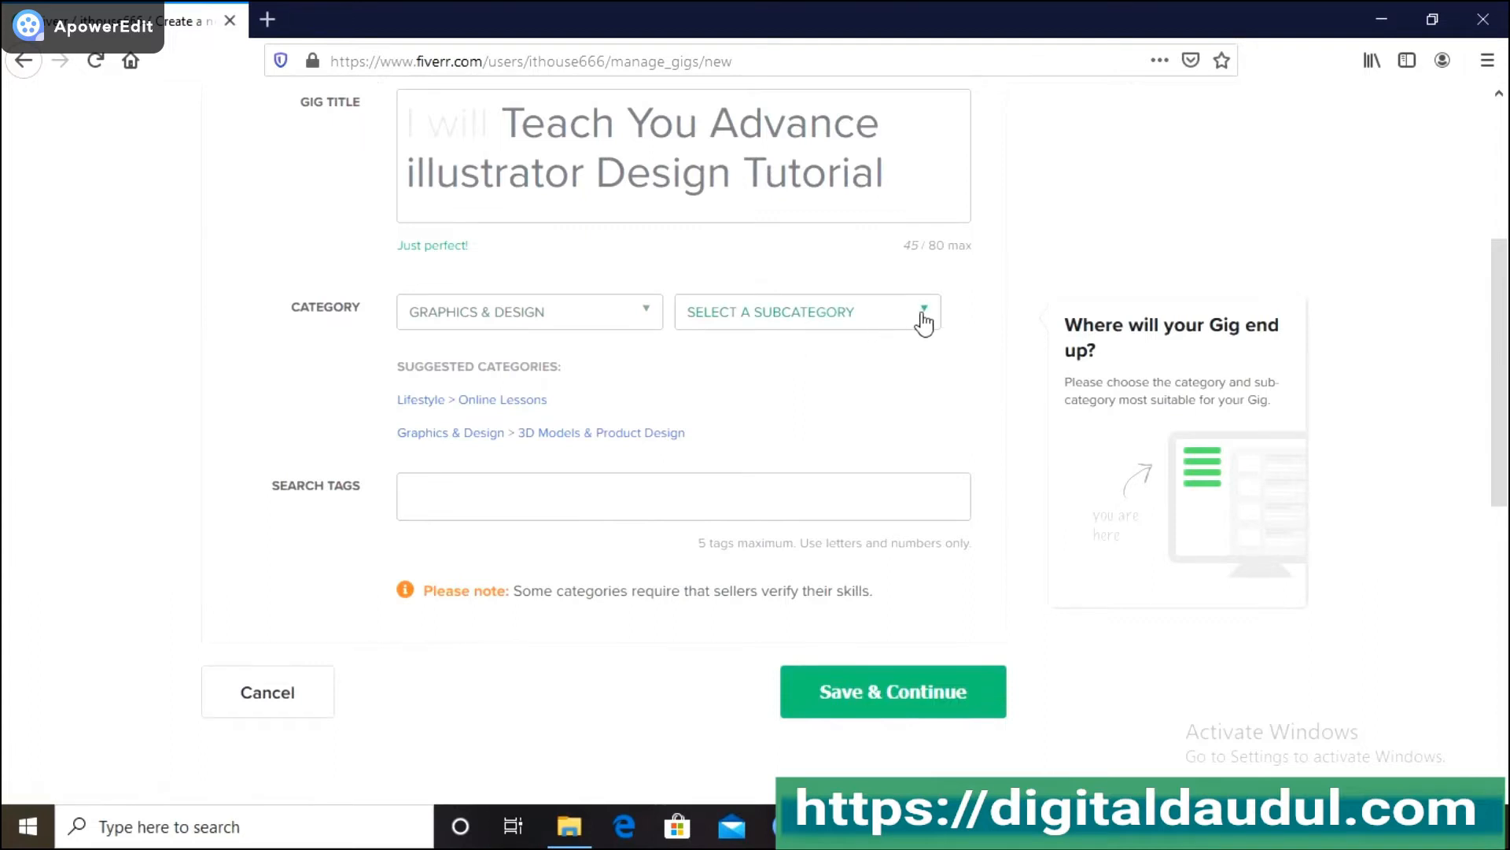
pyautogui.click(926, 315)
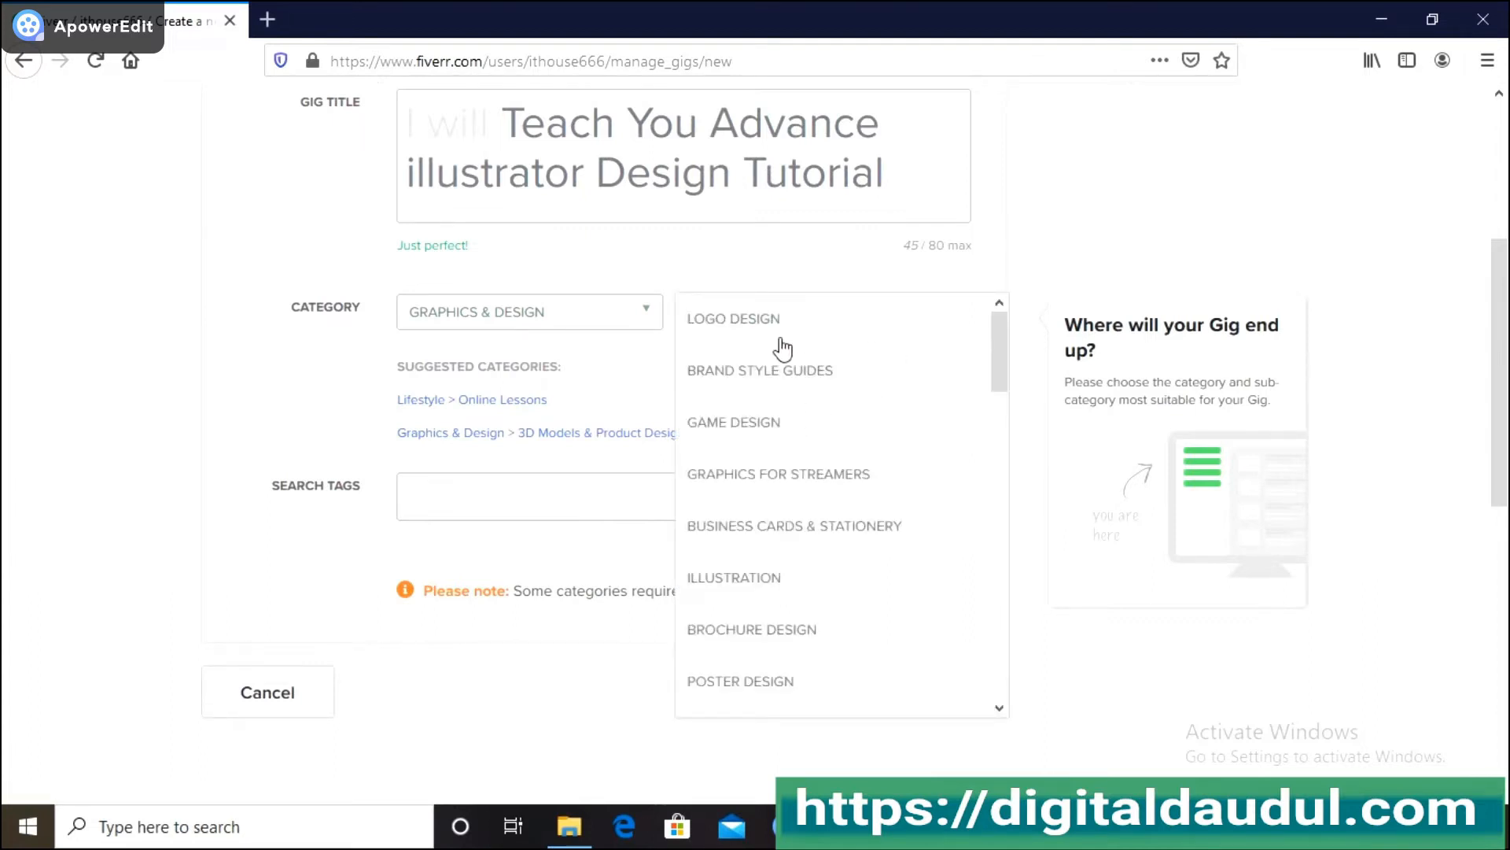
pyautogui.click(733, 318)
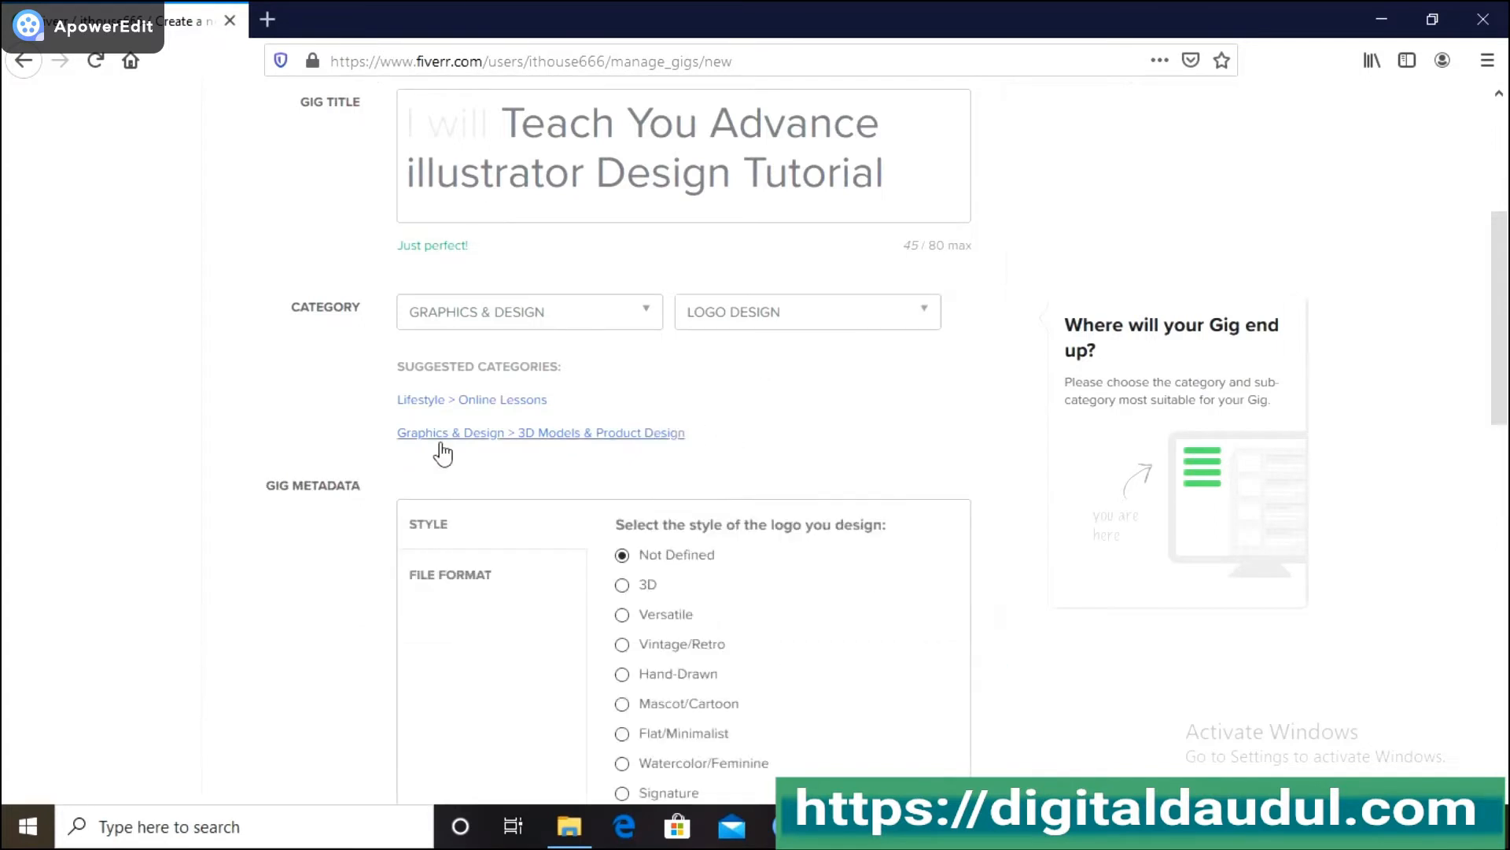
# Set the logo style in the gig metadata to 3D.
pyautogui.scroll(-4, 299, 417)
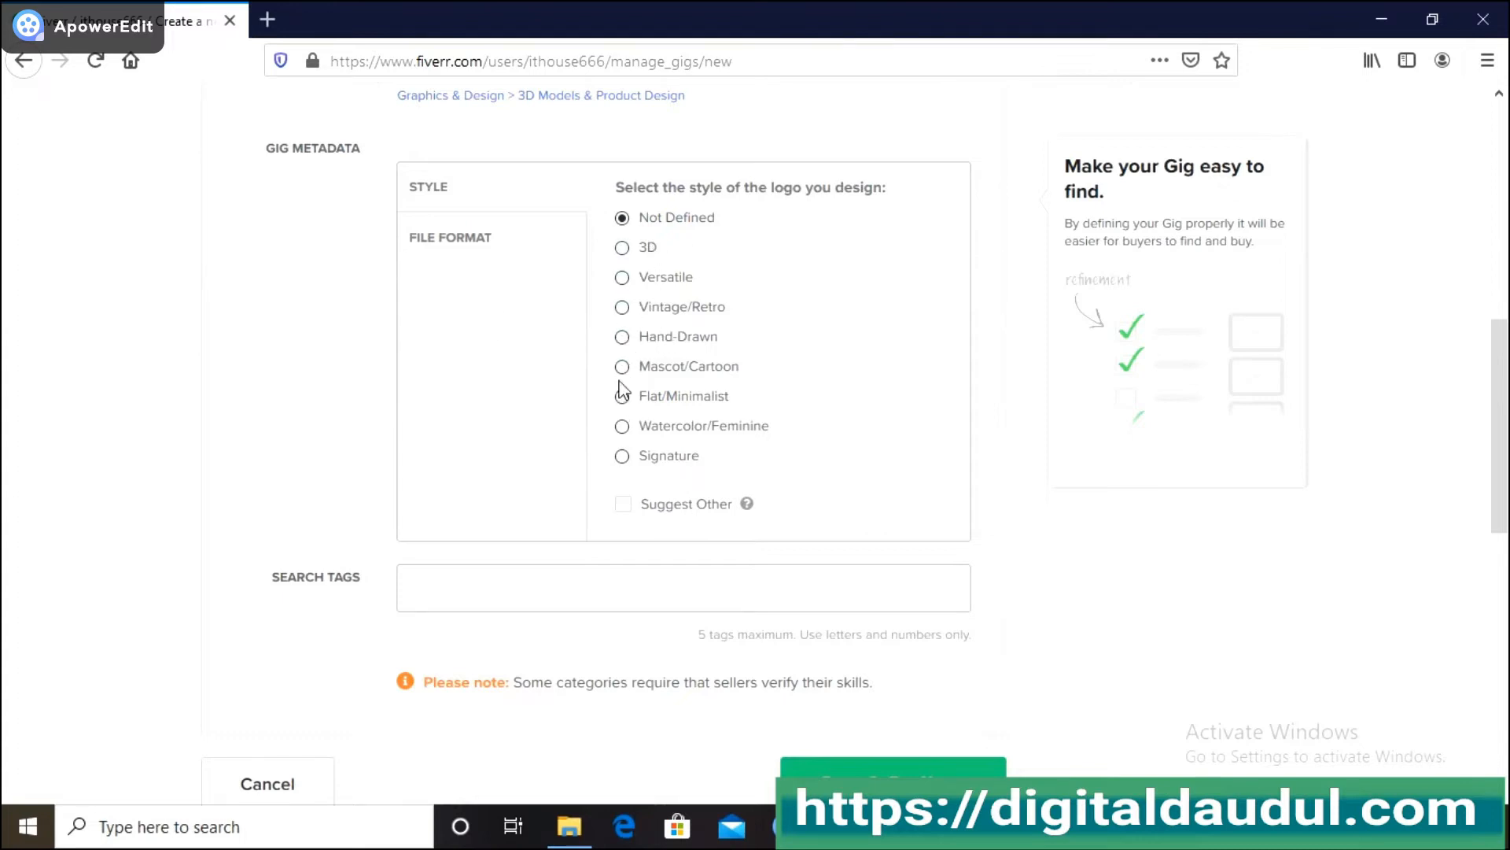
pyautogui.click(622, 248)
pyautogui.scroll(3, 354, 442)
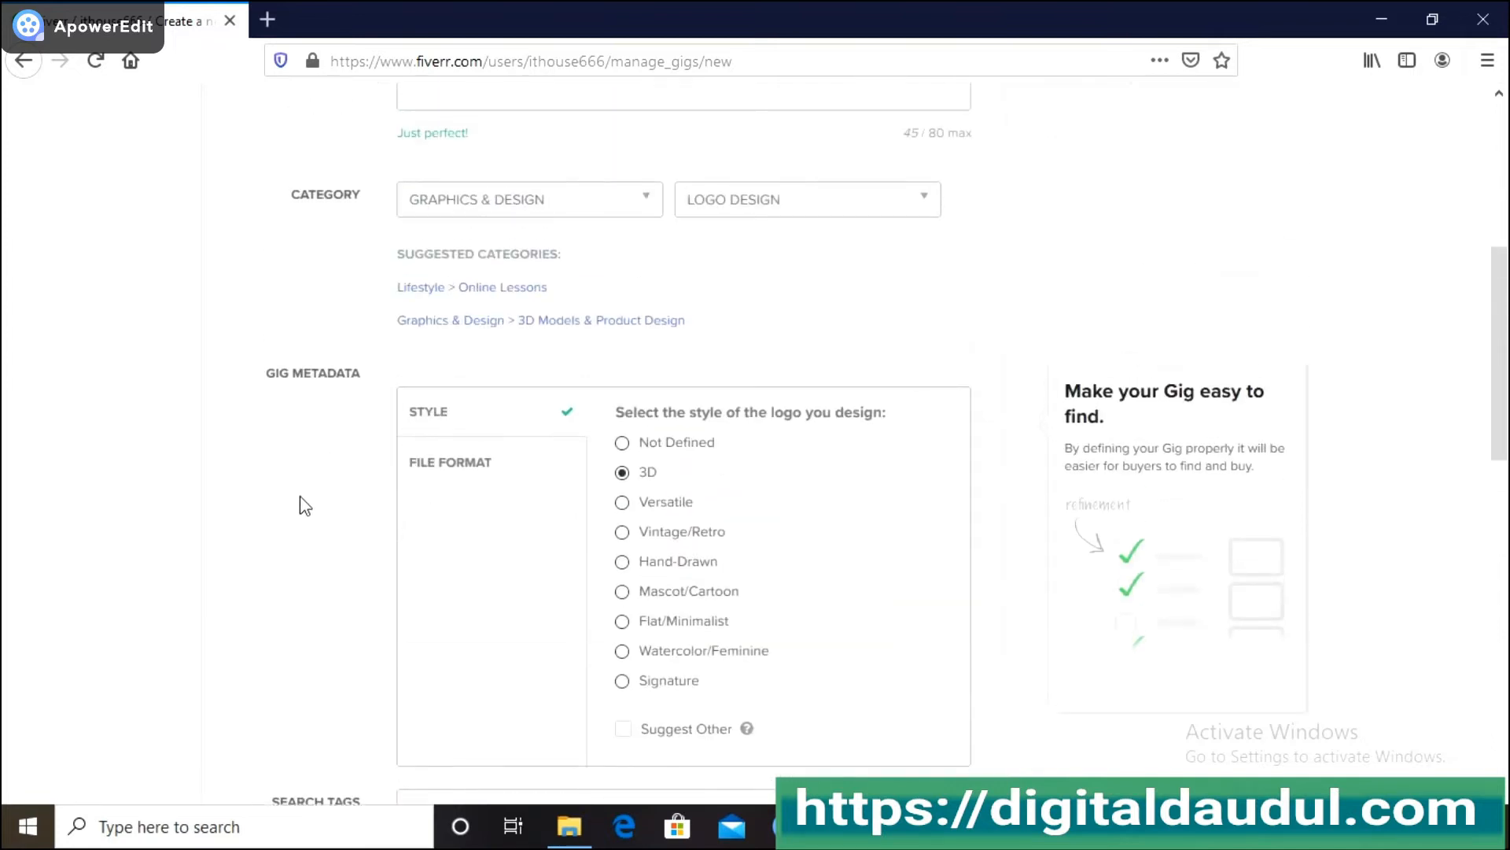
# Review the gig's title, category, metadata and search tags field in the Overview form.
pyautogui.scroll(-4, 300, 496)
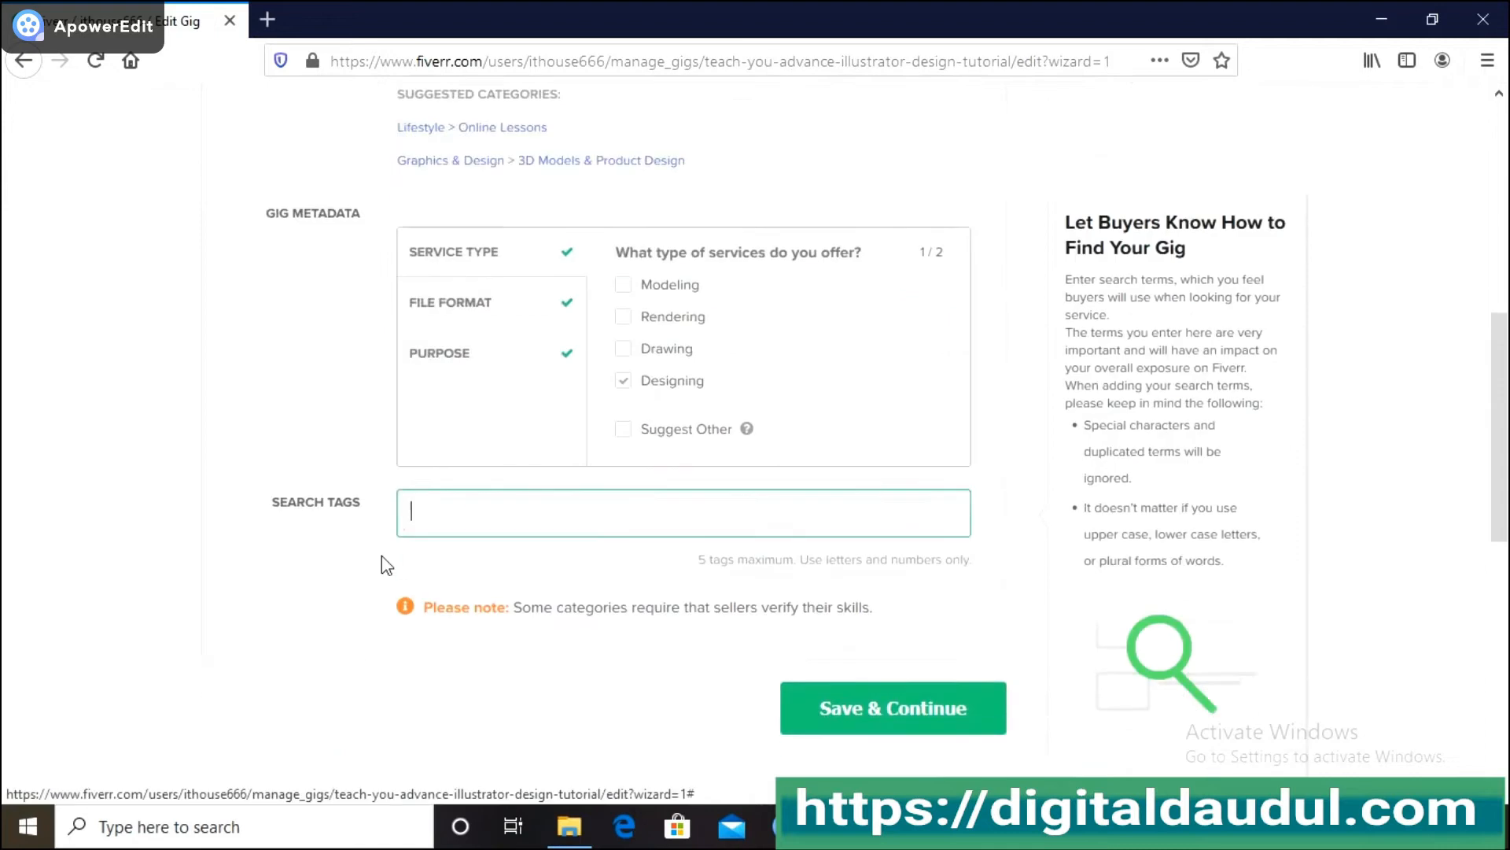
pyautogui.scroll(-2, 381, 556)
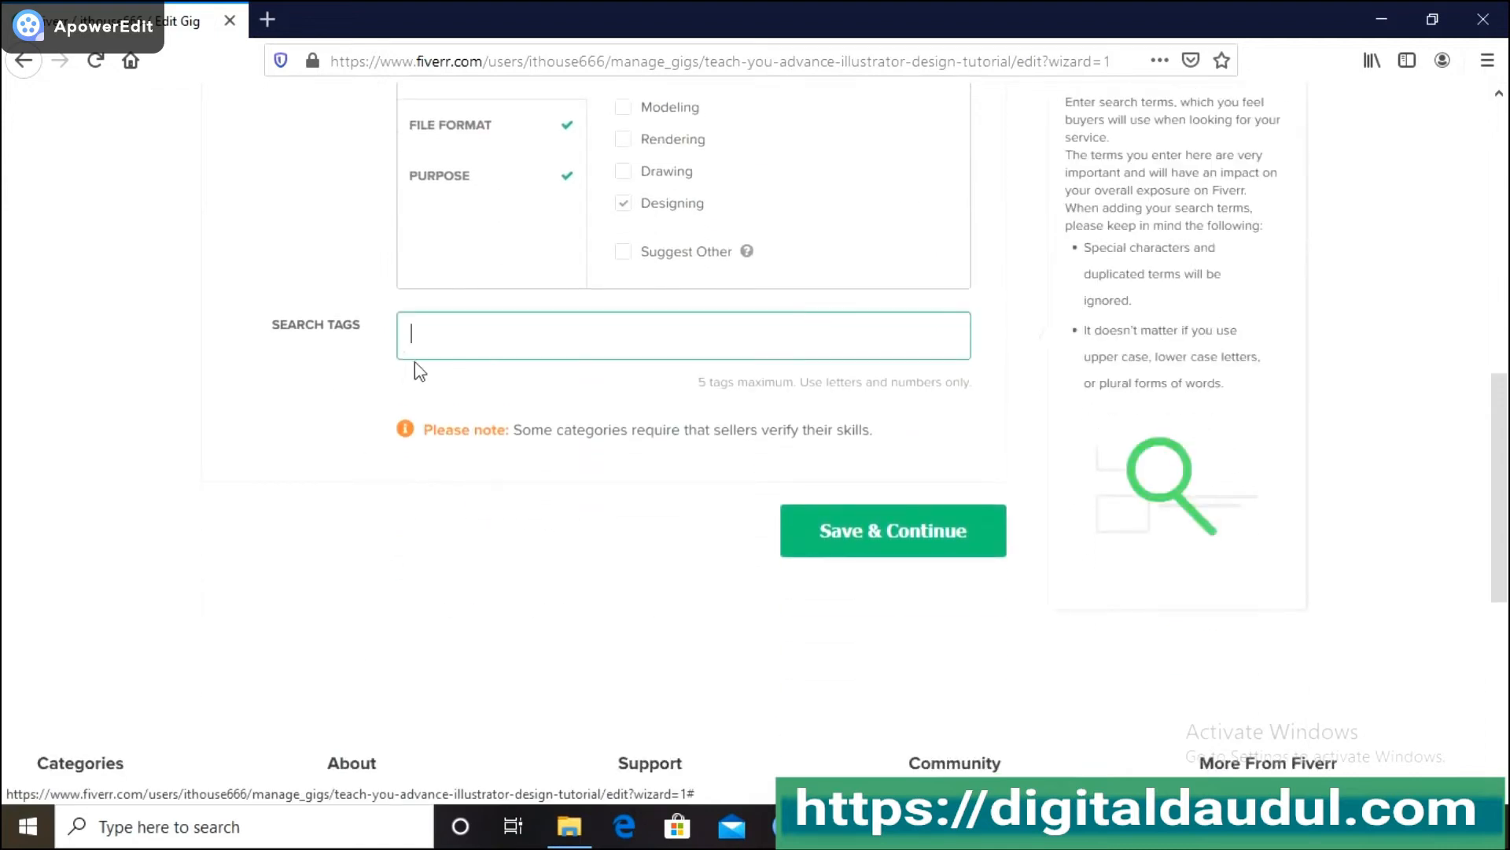
pyautogui.scroll(7, 328, 421)
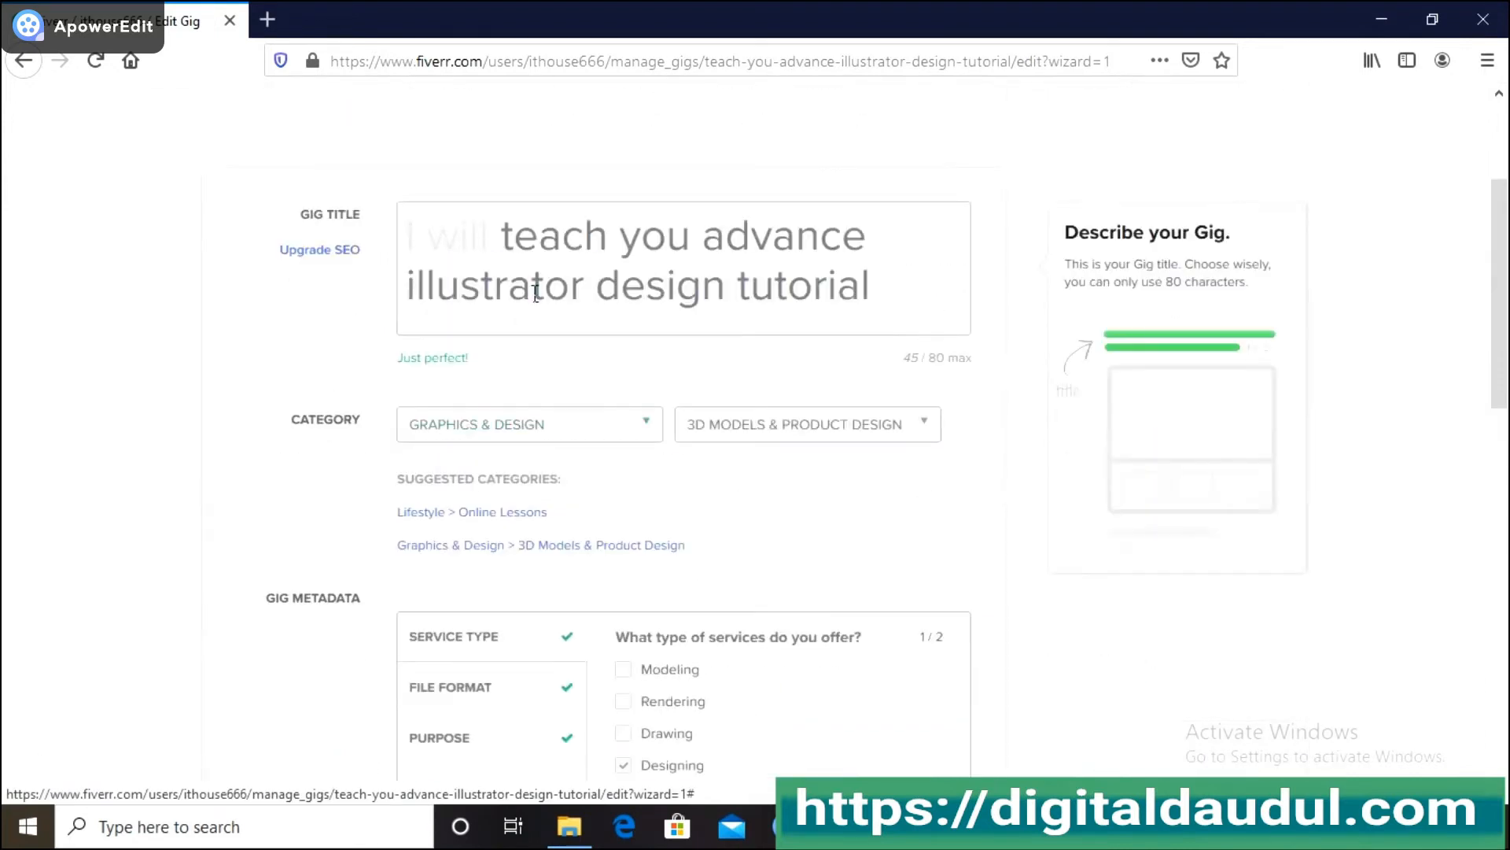
pyautogui.moveTo(520, 245); pyautogui.dragTo(702, 316)
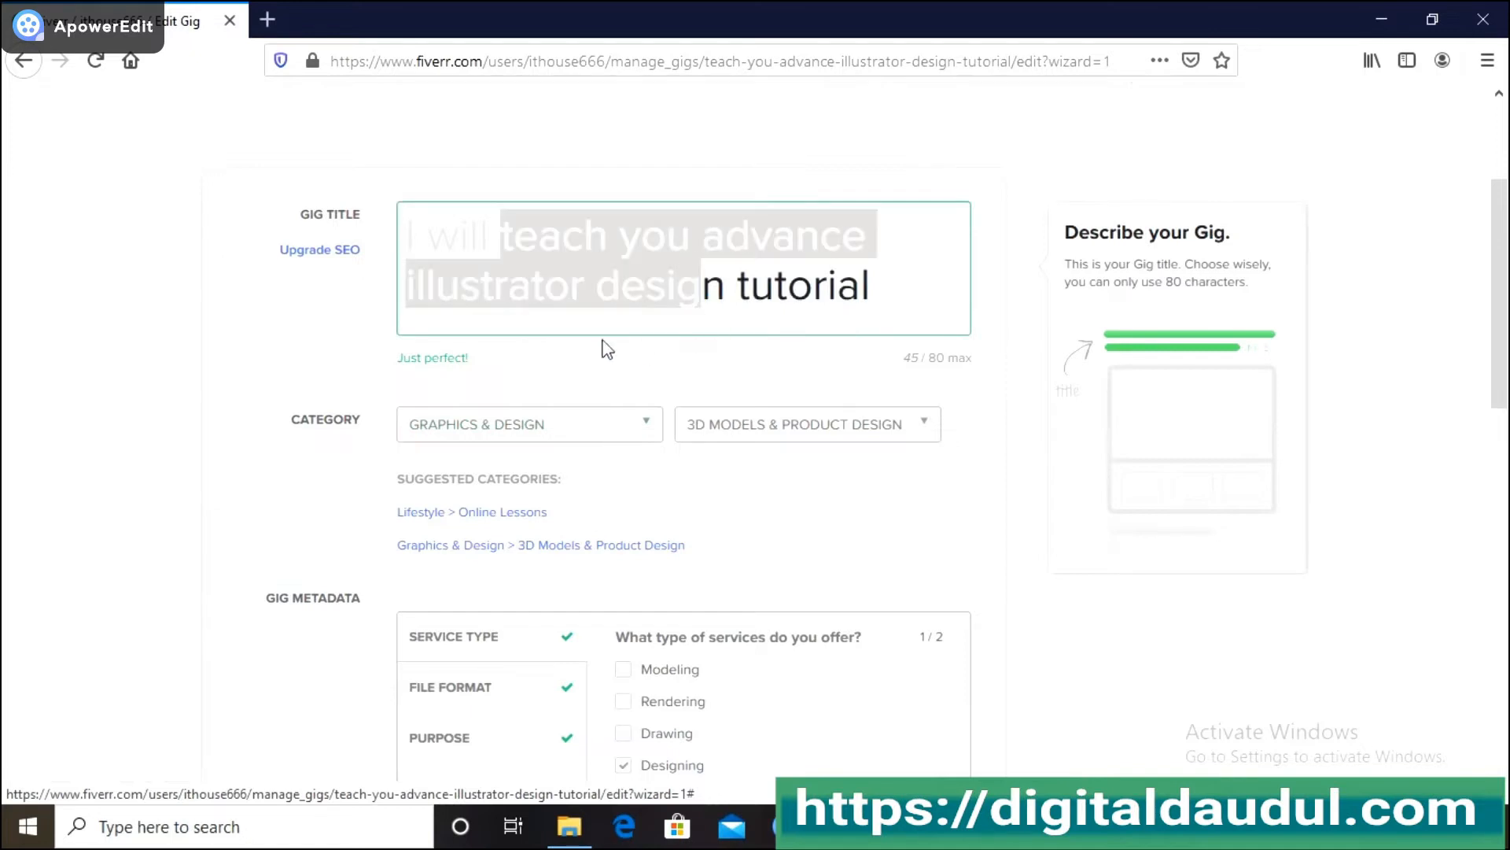
pyautogui.click(656, 305)
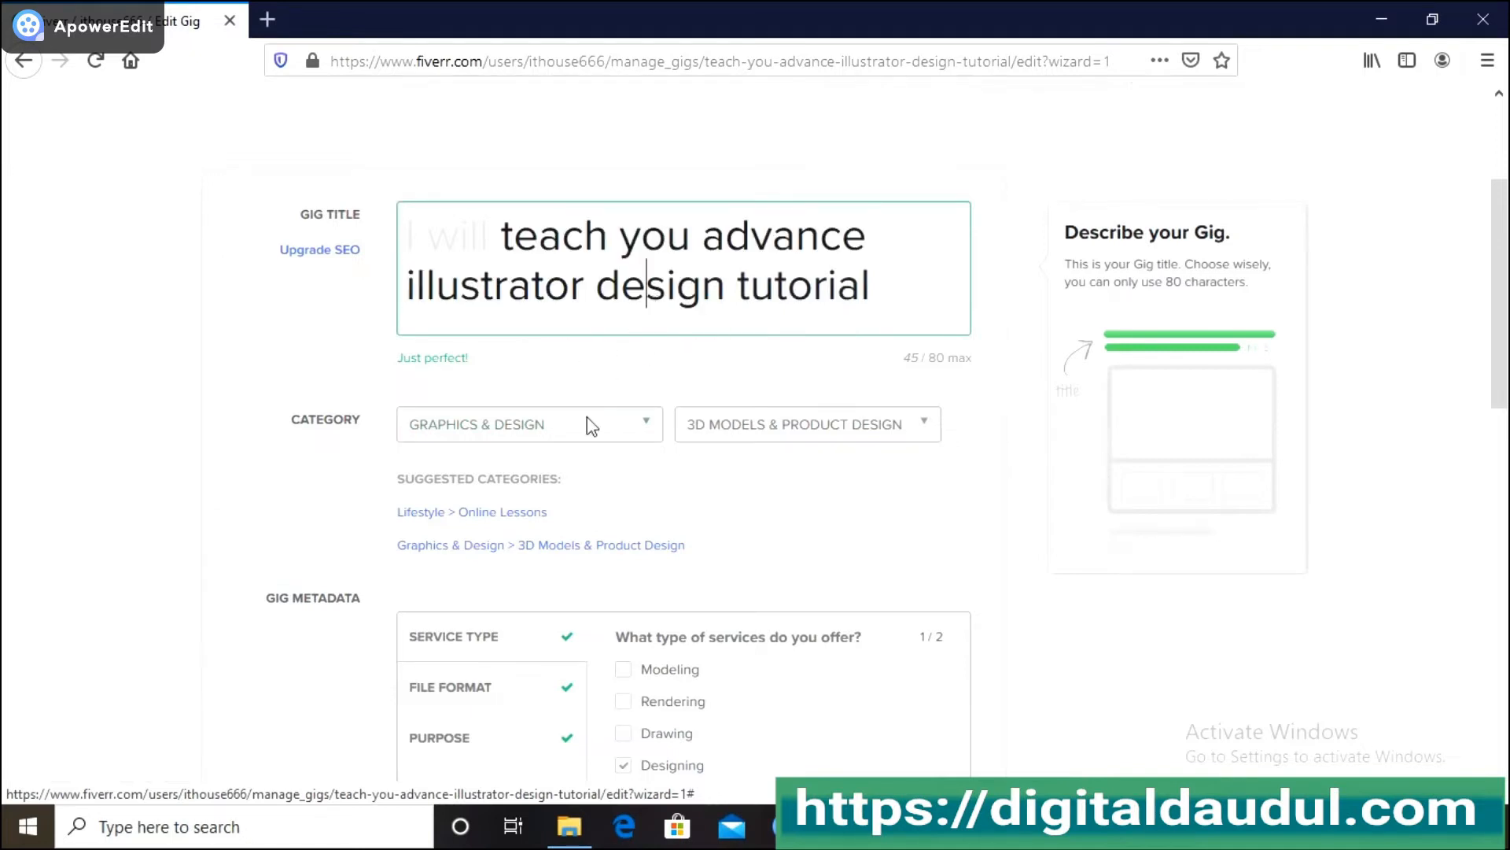
pyautogui.scroll(-3, 731, 554)
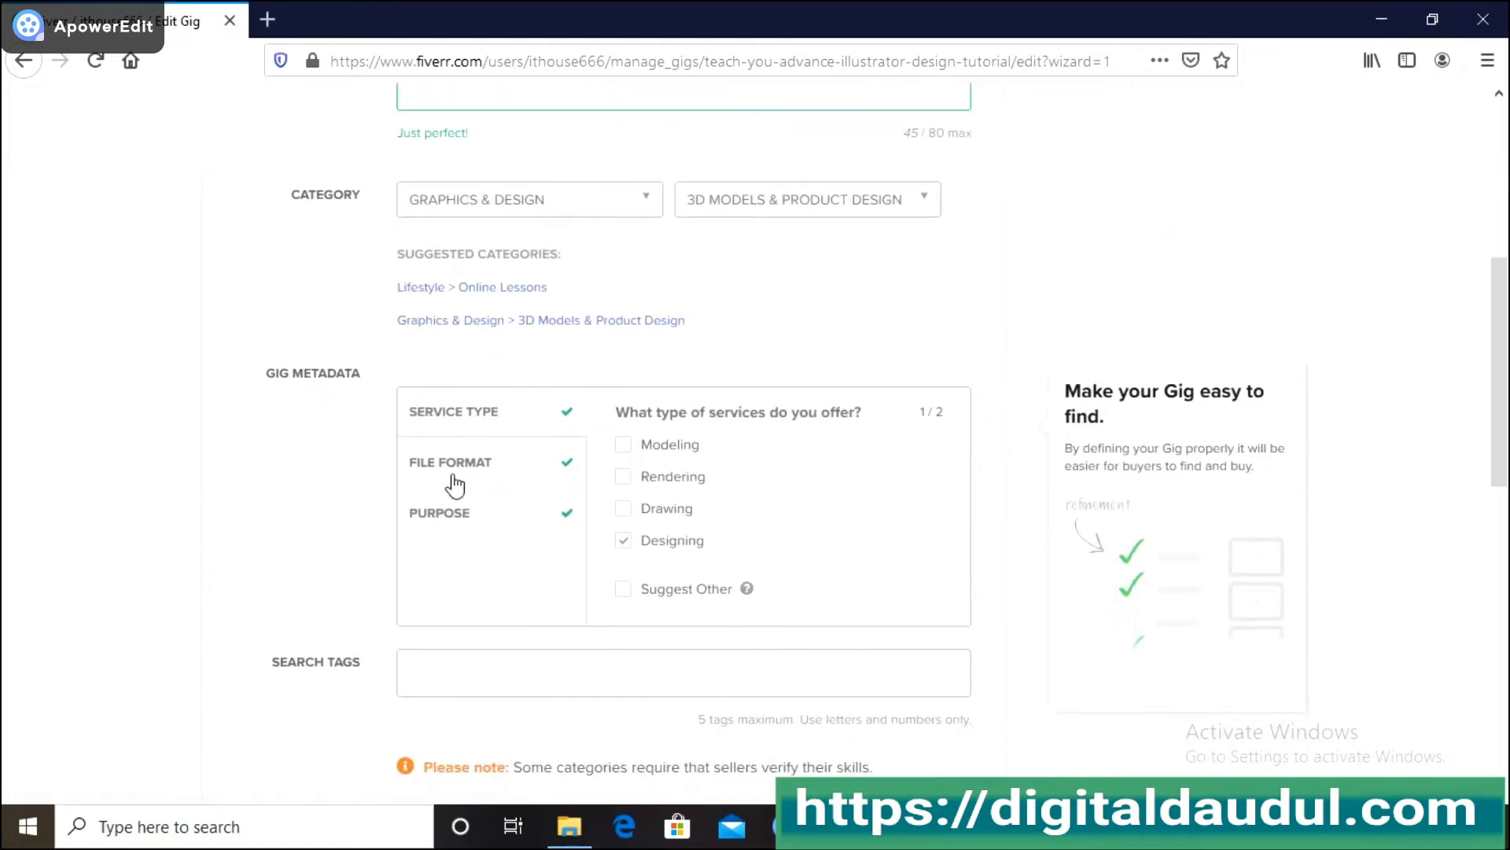
pyautogui.scroll(-3, 358, 472)
pyautogui.click(458, 450)
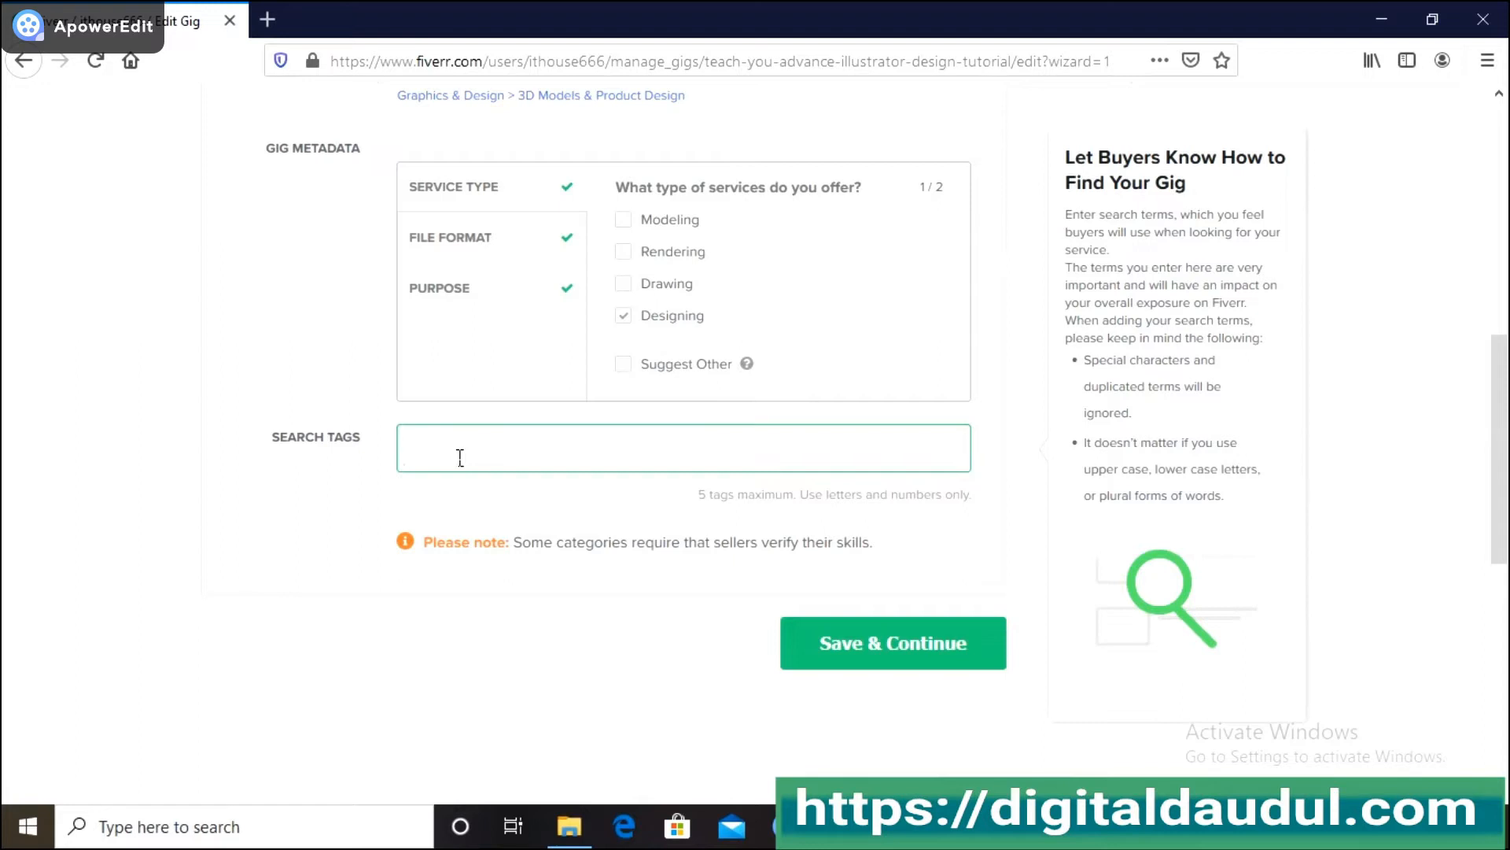
pyautogui.scroll(7, 444, 429)
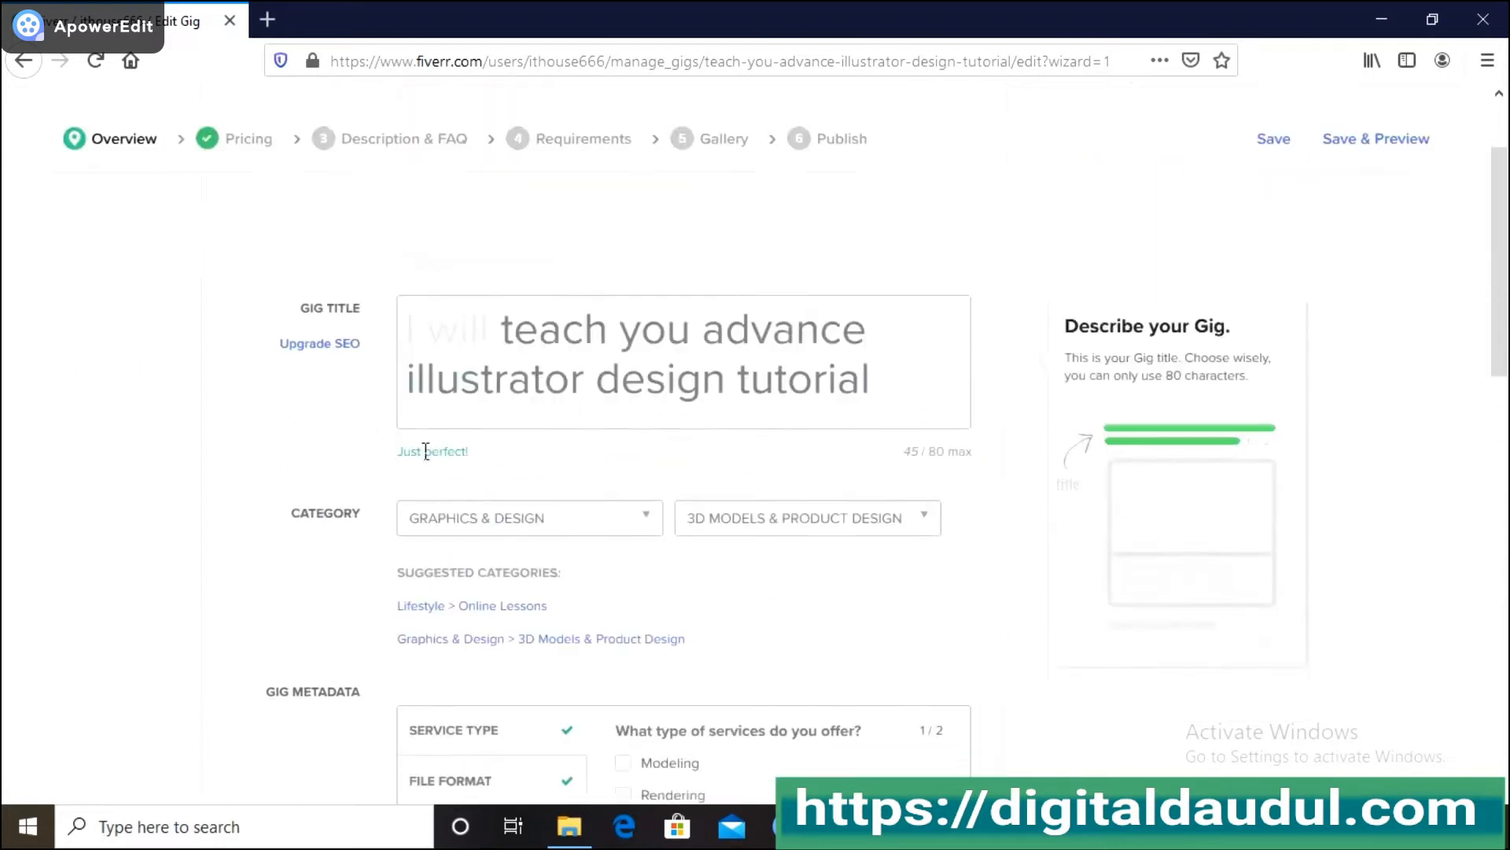
pyautogui.moveTo(514, 350); pyautogui.dragTo(587, 405)
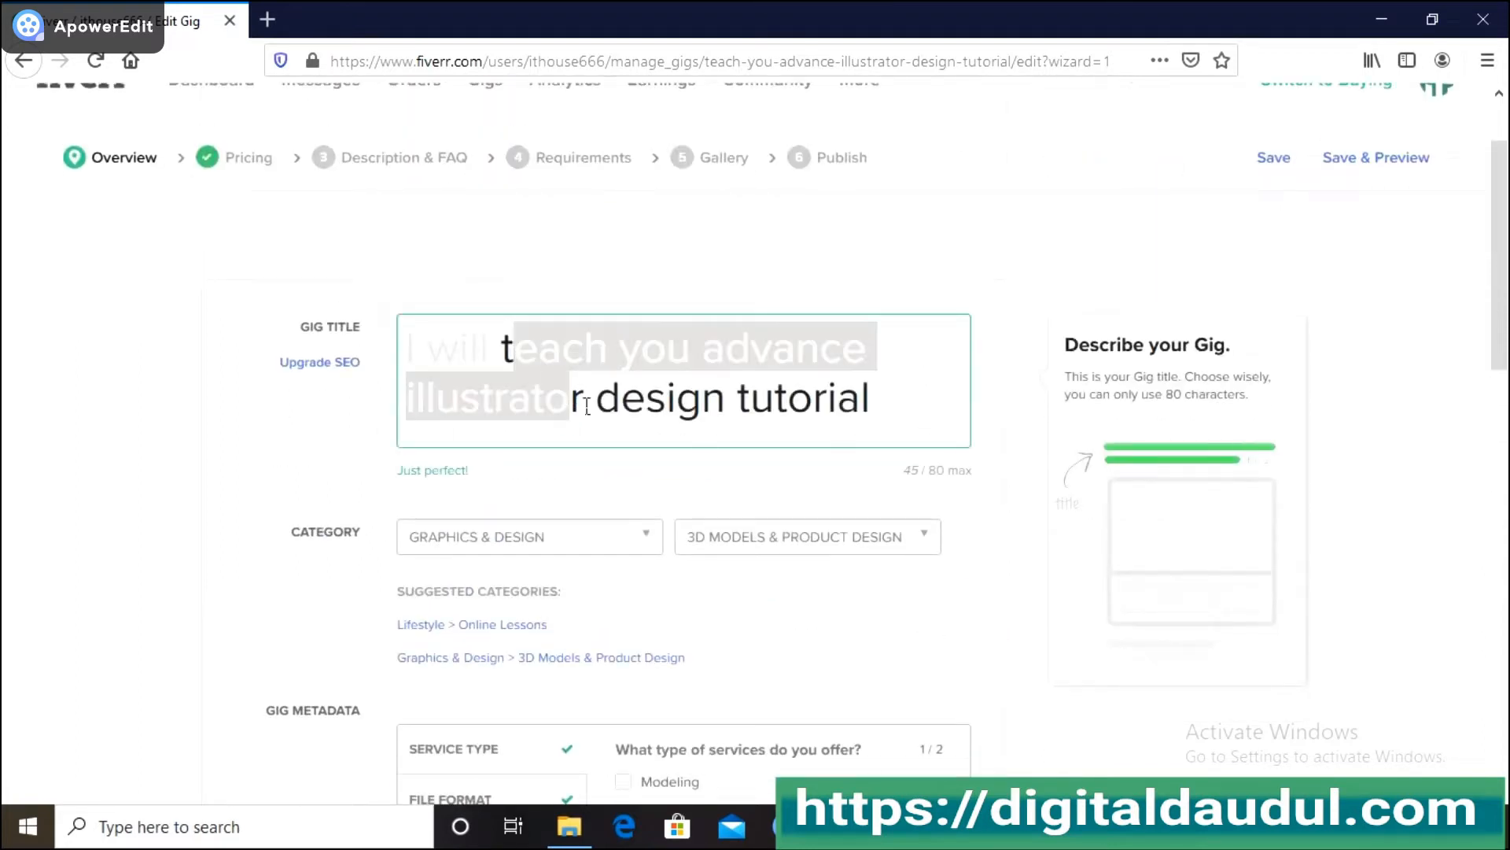
pyautogui.moveTo(617, 349); pyautogui.dragTo(719, 401)
# Enter "graphics" in the gig's search tags field and save the Overview section to continue to Pricing.
pyautogui.scroll(-7, 260, 489)
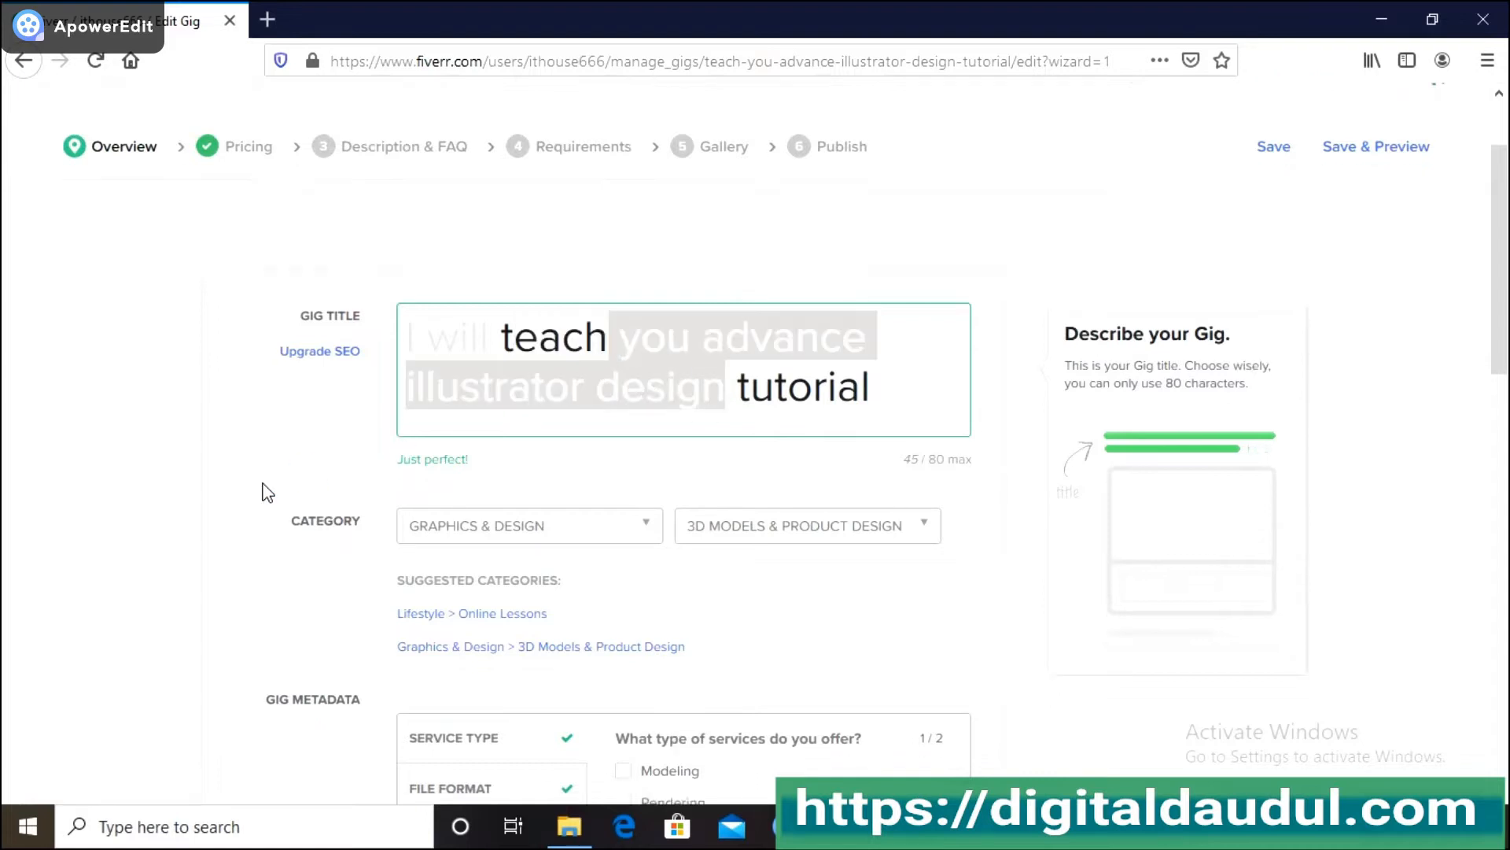
pyautogui.click(471, 456)
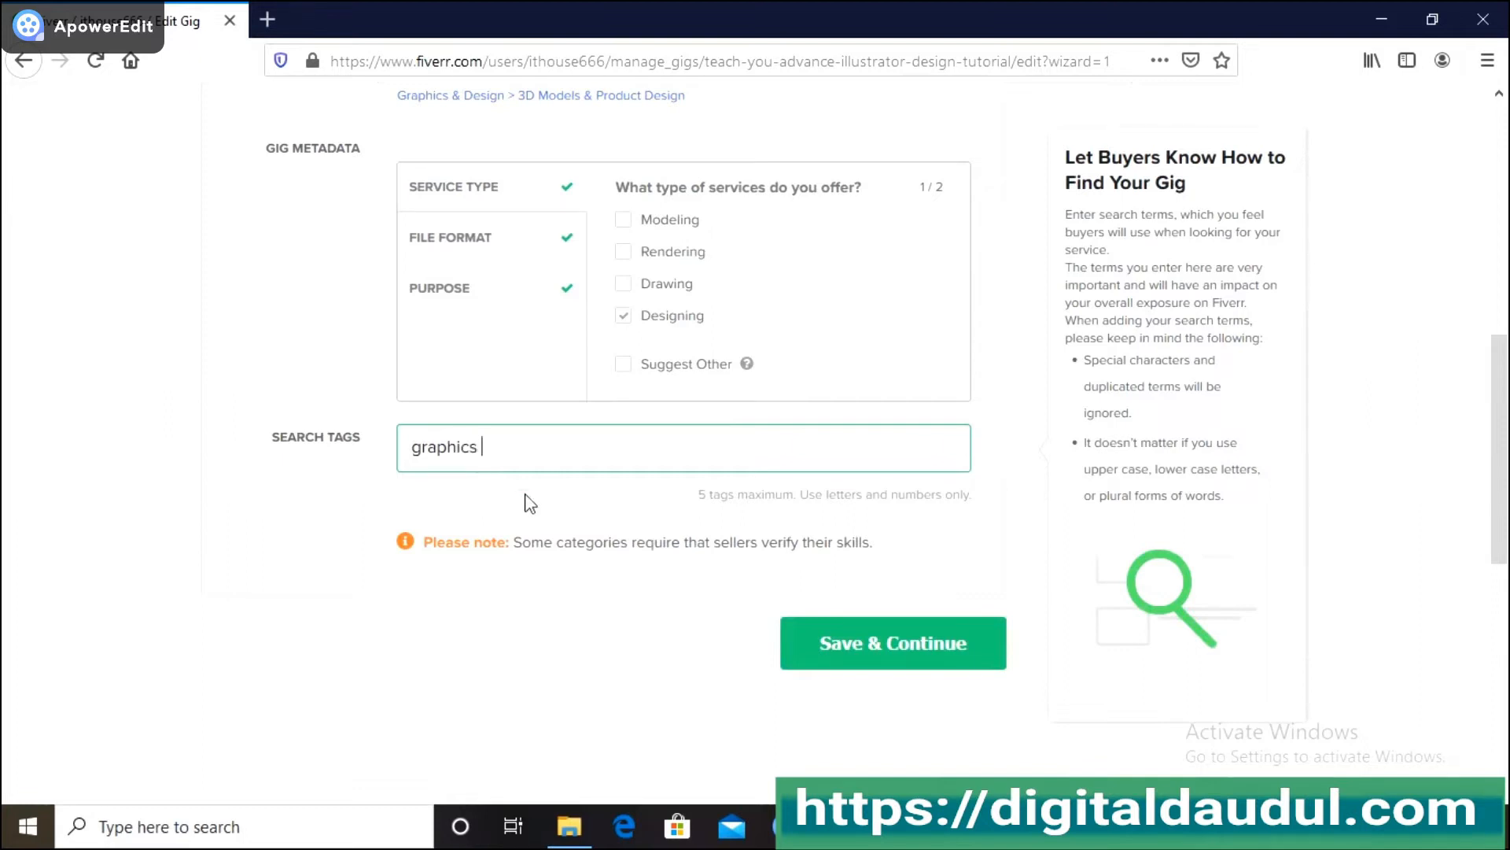
pyautogui.click(851, 649)
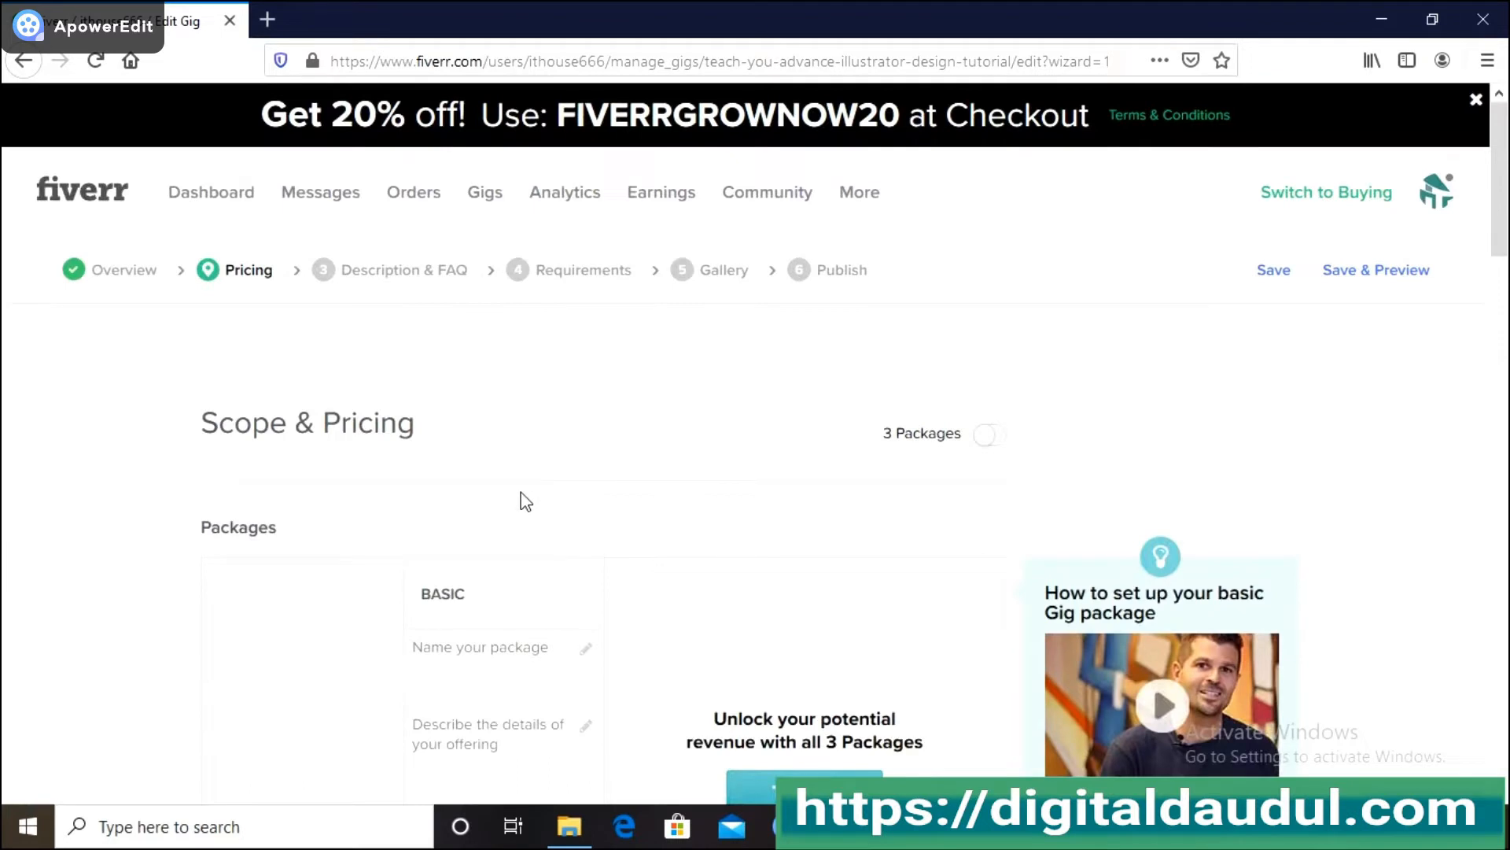
# Look over the Scope & Pricing section, including the Basic package's name, description, delivery time and revisions fields.
pyautogui.scroll(-3, 520, 494)
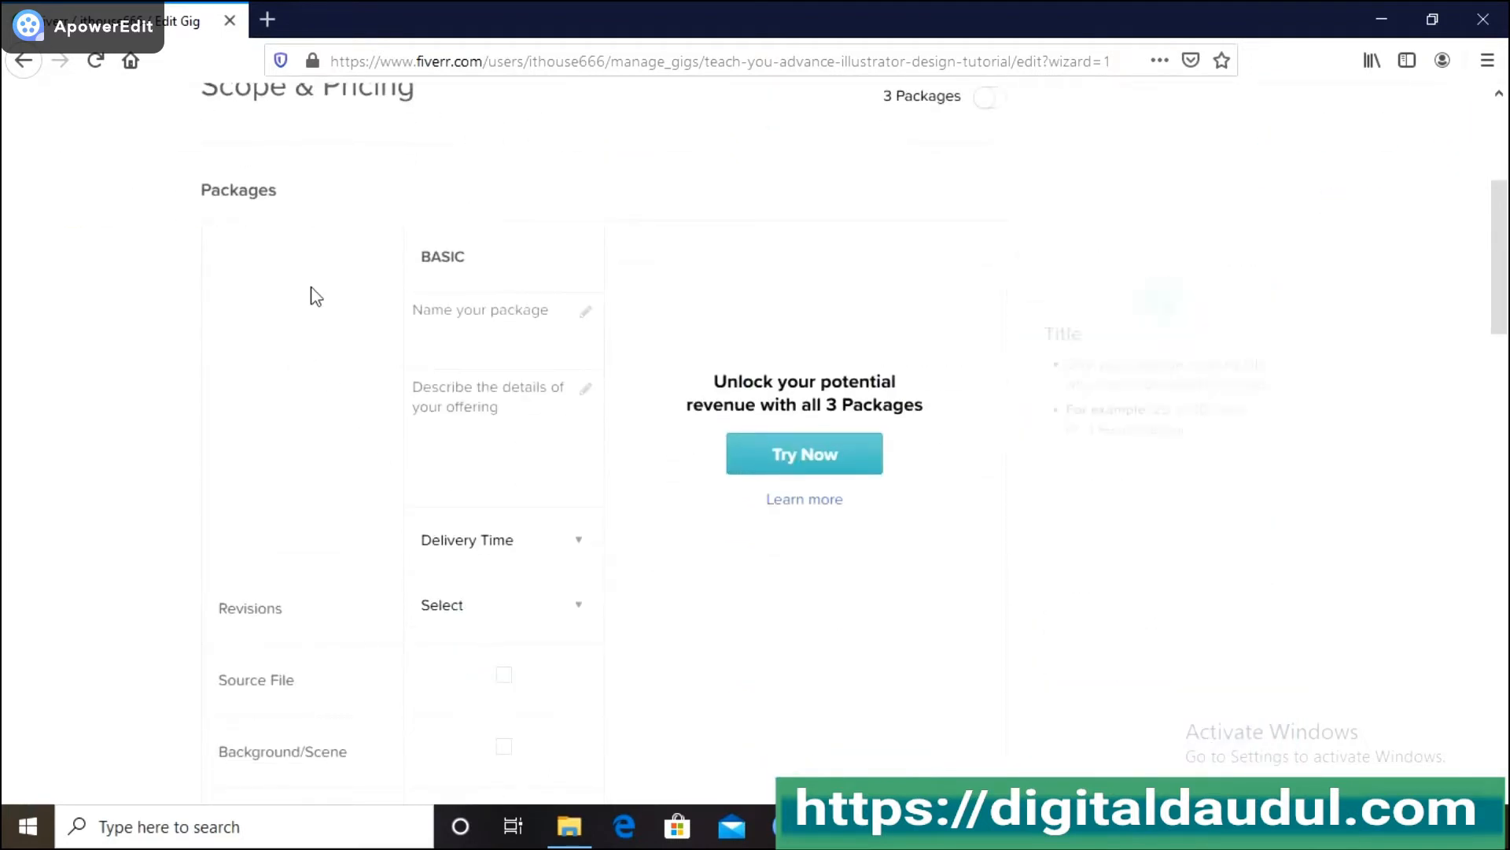
pyautogui.scroll(2, 319, 307)
pyautogui.scroll(1, 323, 319)
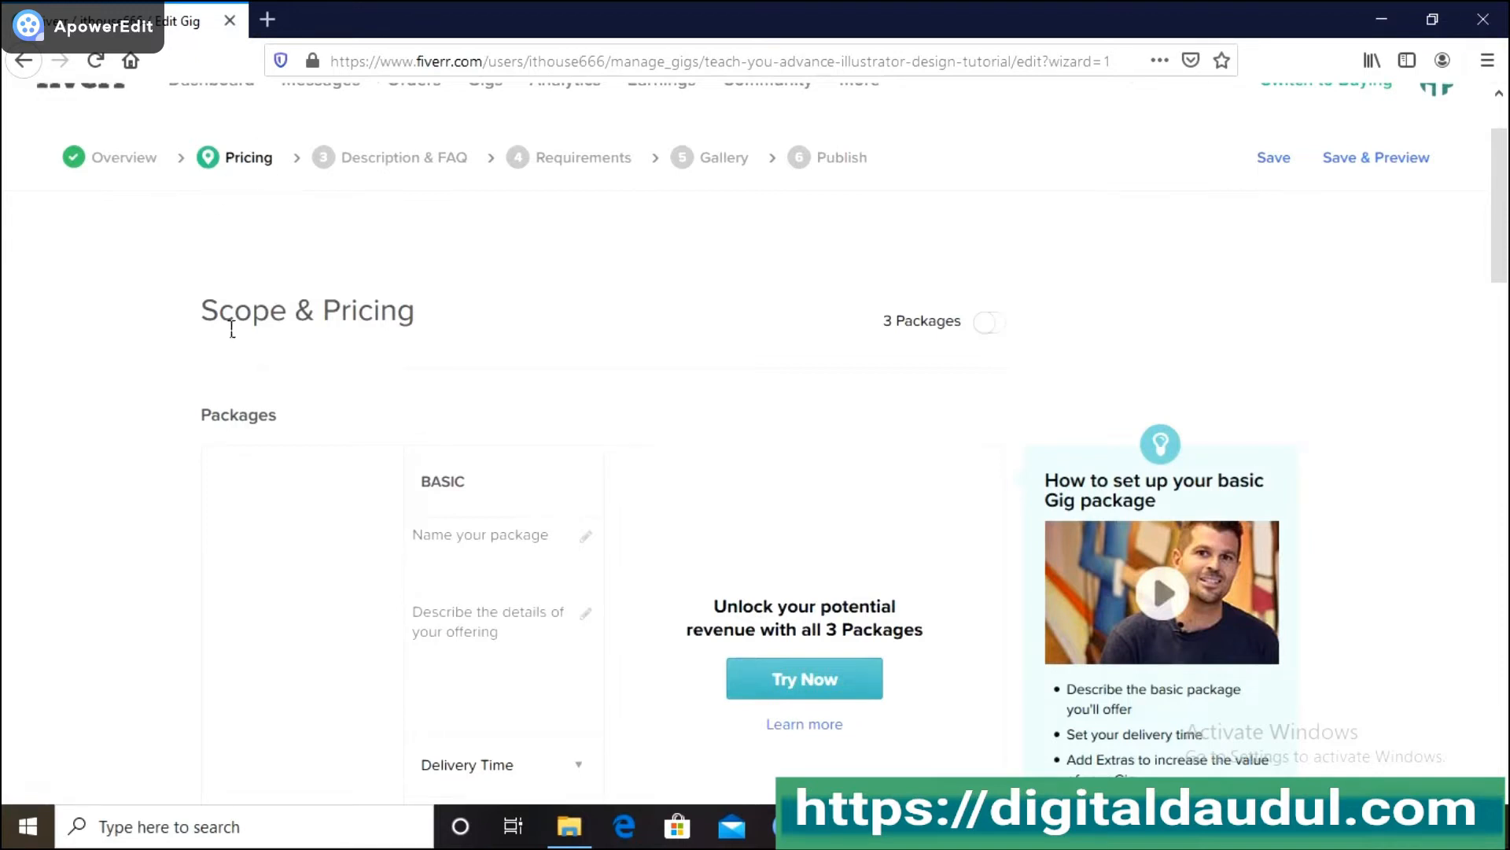
pyautogui.moveTo(240, 320); pyautogui.dragTo(299, 329)
pyautogui.scroll(-1, 472, 315)
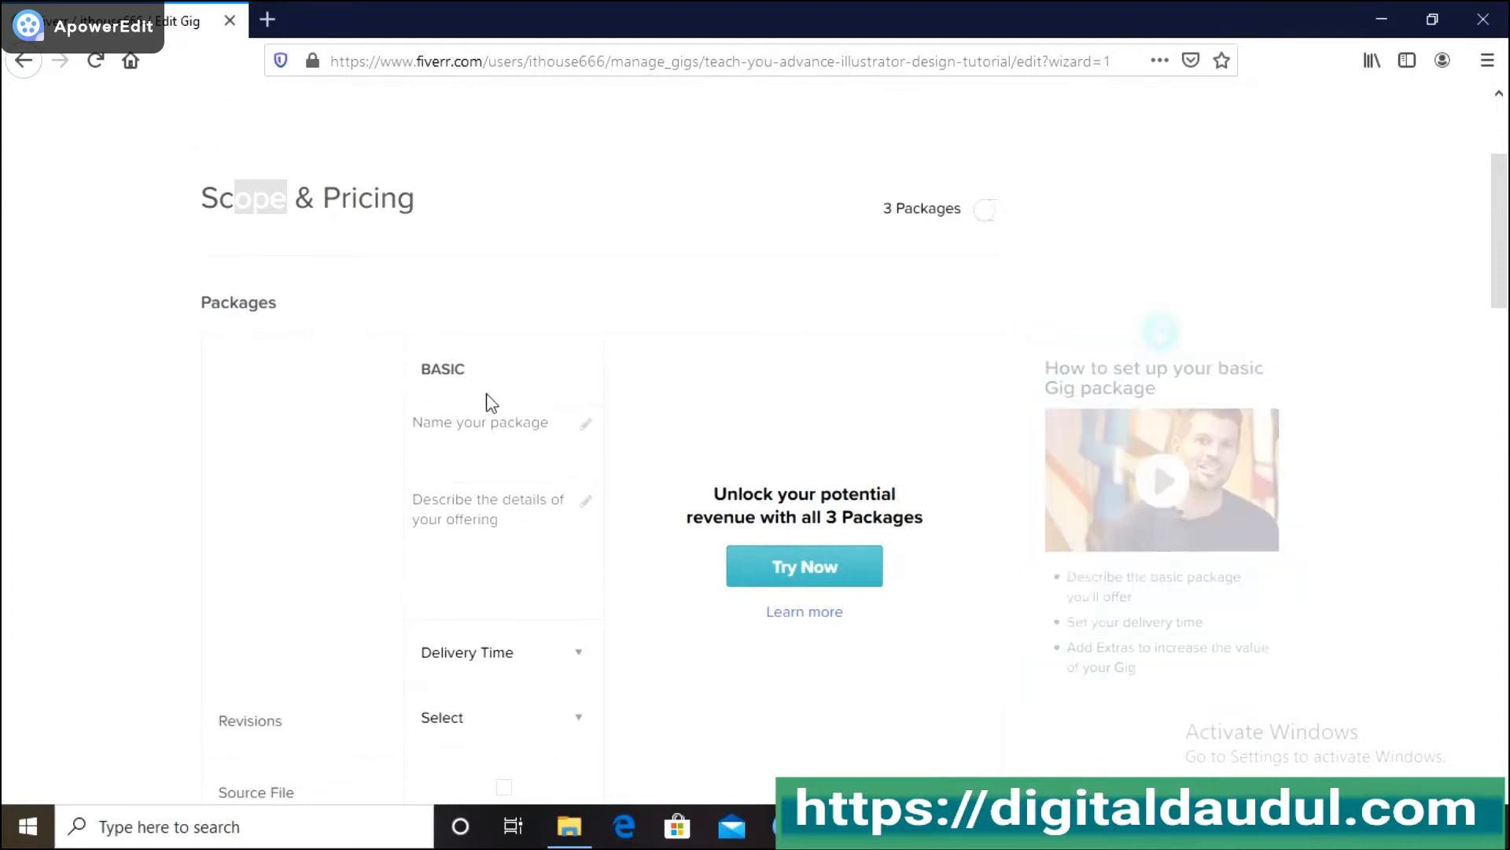
pyautogui.scroll(-2, 471, 387)
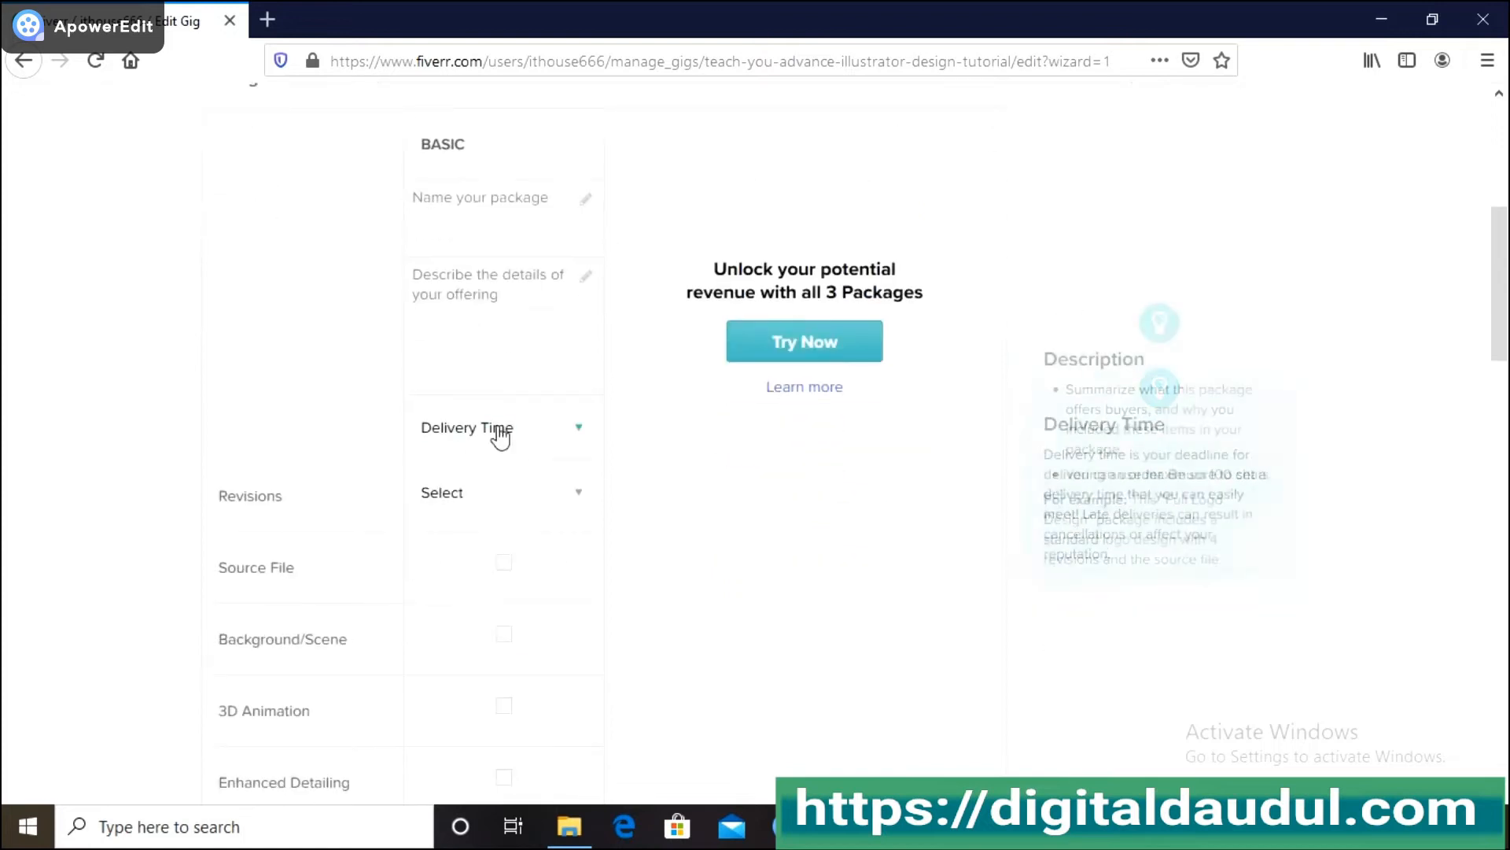
pyautogui.scroll(1, 397, 463)
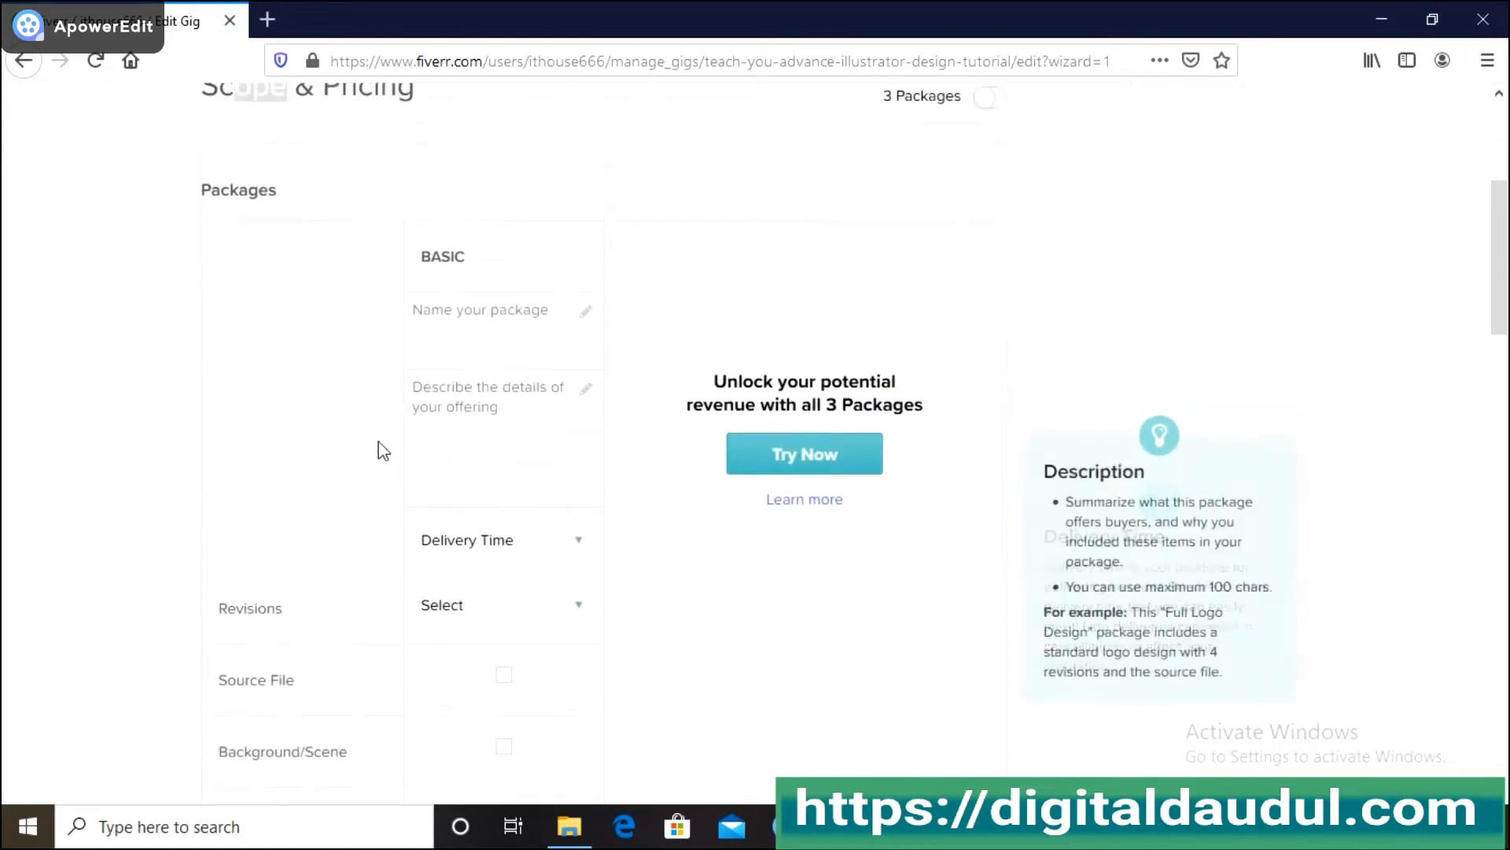
# Open the Fiverr homepage in a new browser tab.
pyautogui.click(268, 18)
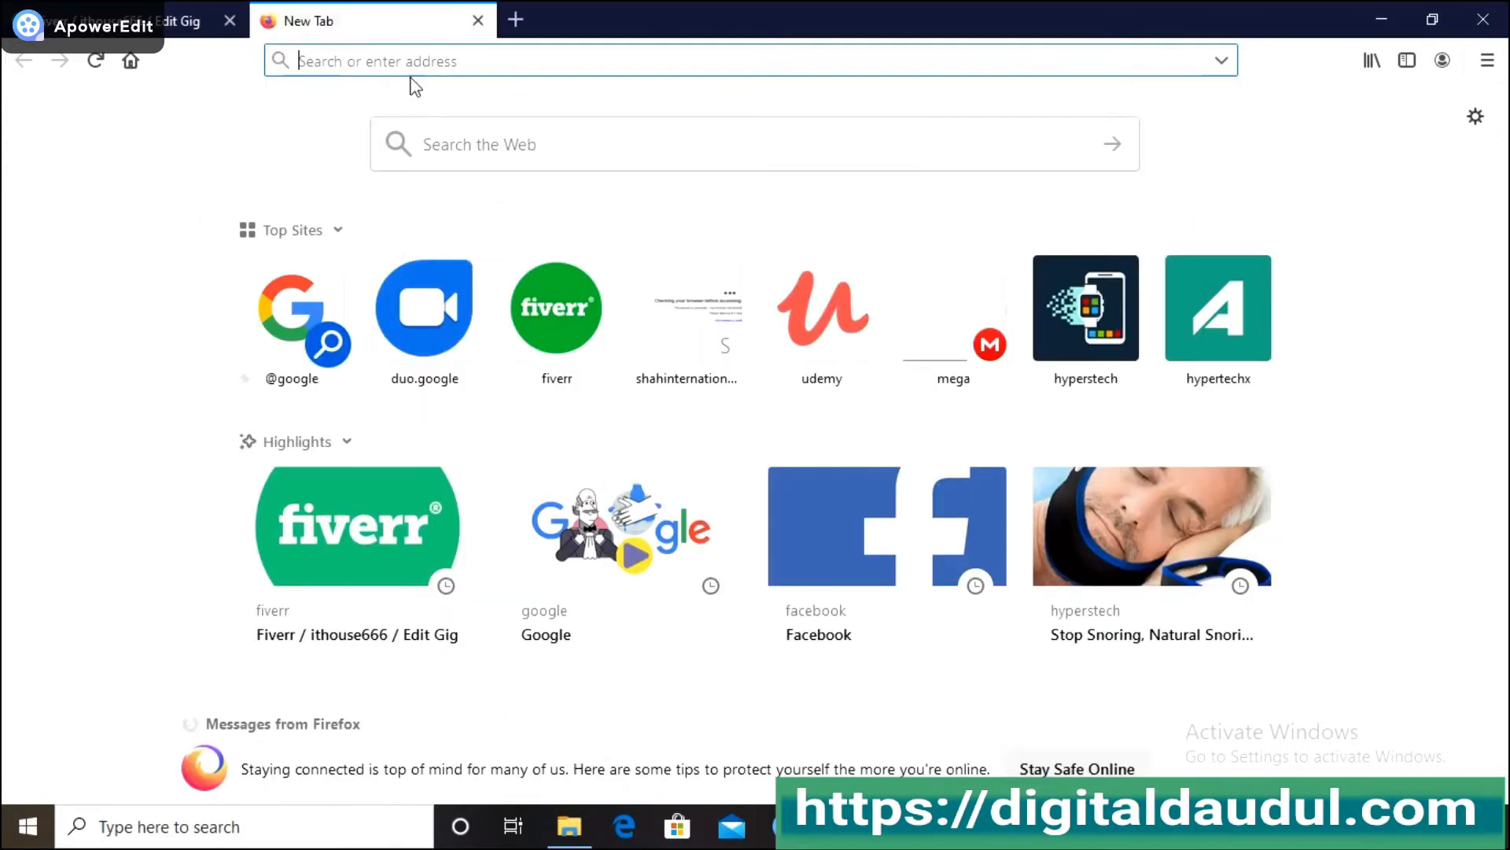
pyautogui.write('five')
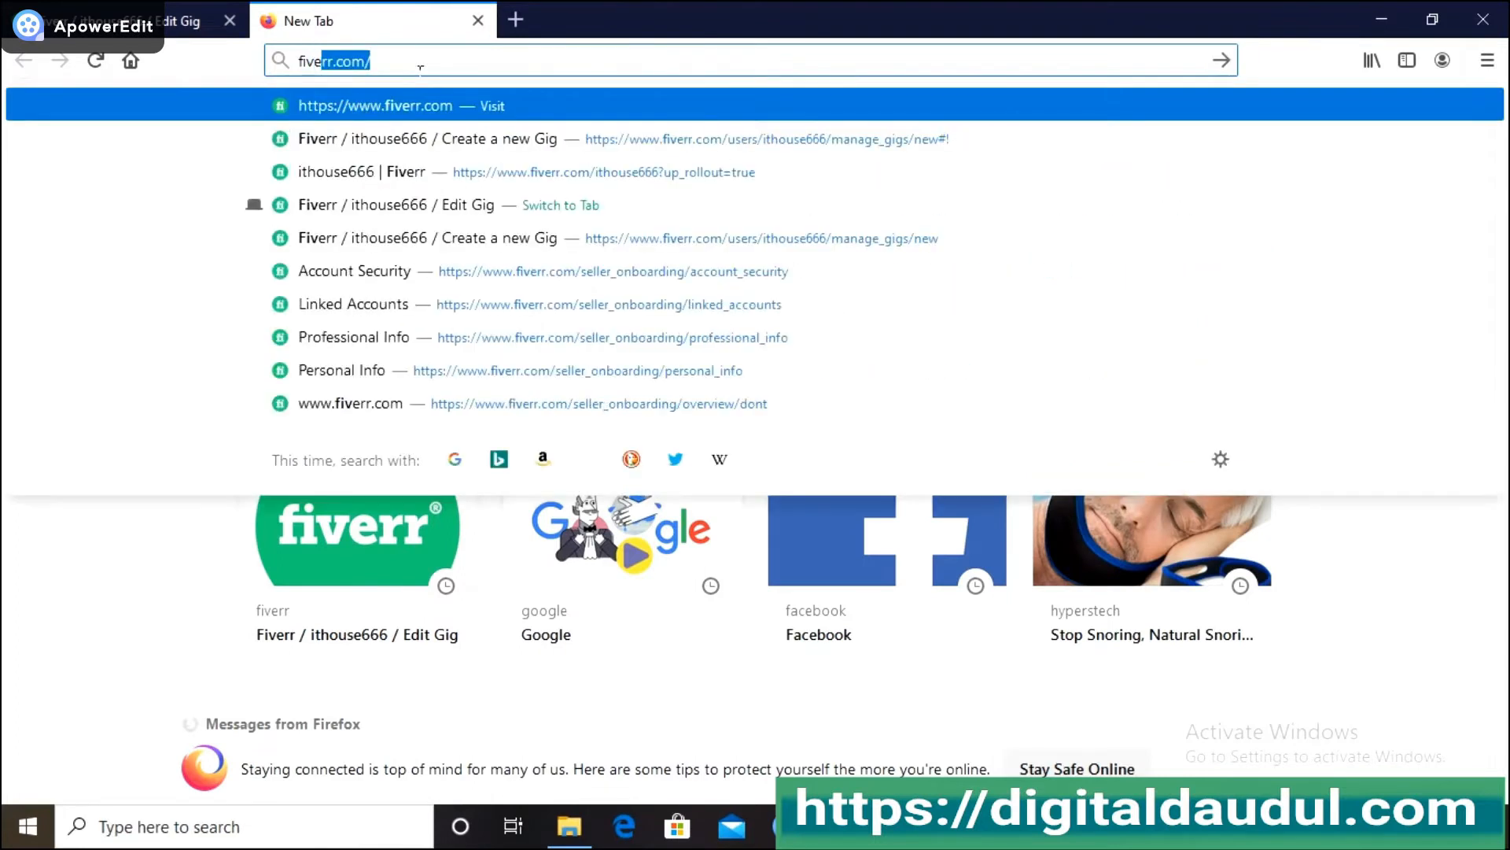
pyautogui.write('rr')
pyautogui.press('Return')
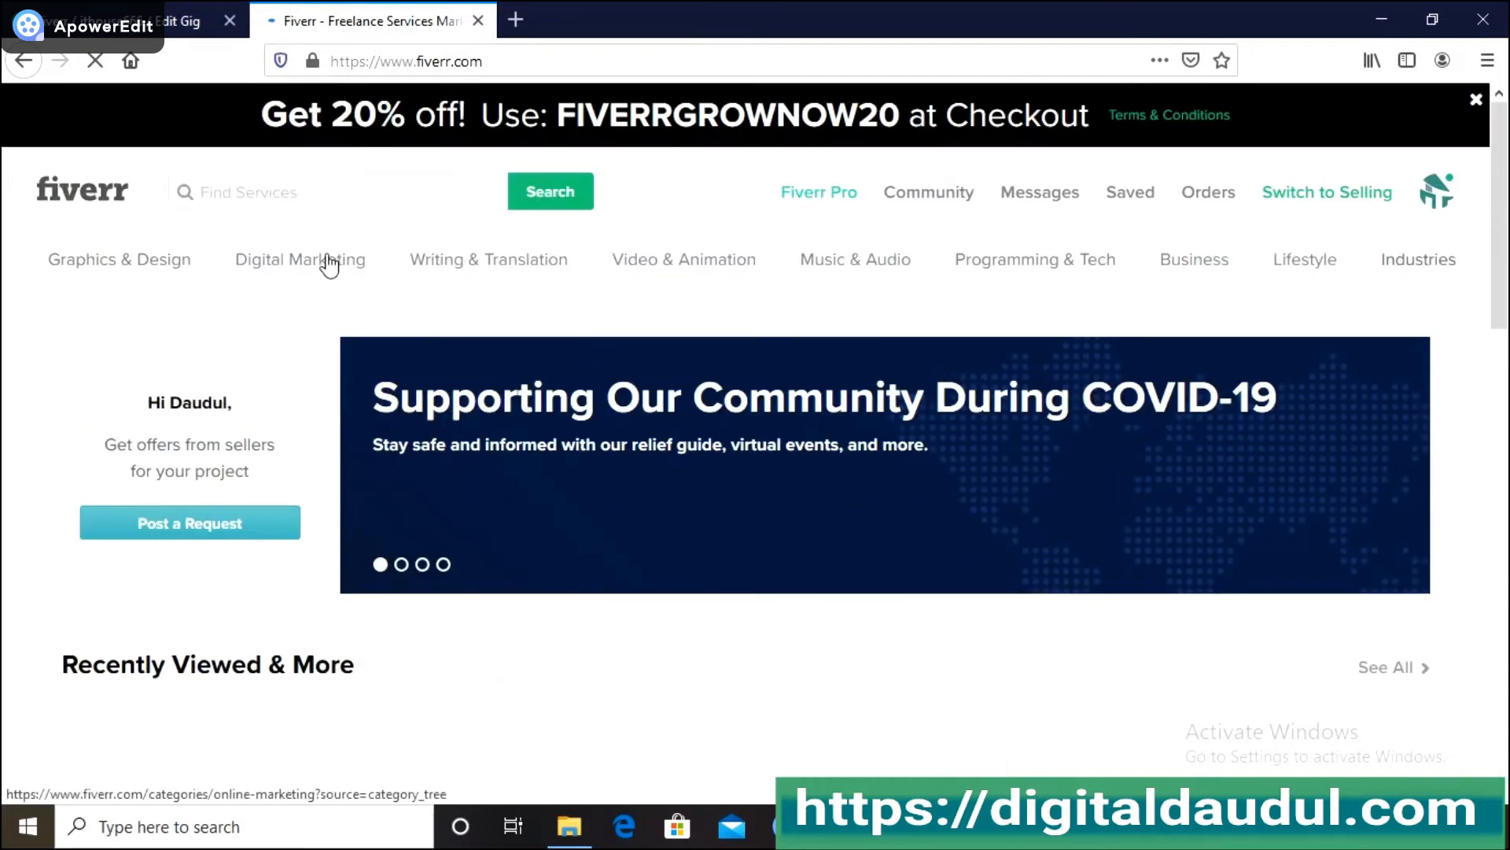
# Browse the homepage's gig listings and open the modern and minimalist logo design gig under Best Sellers In Logo Design.
pyautogui.moveTo(330, 264)
pyautogui.scroll(-5, 925, 492)
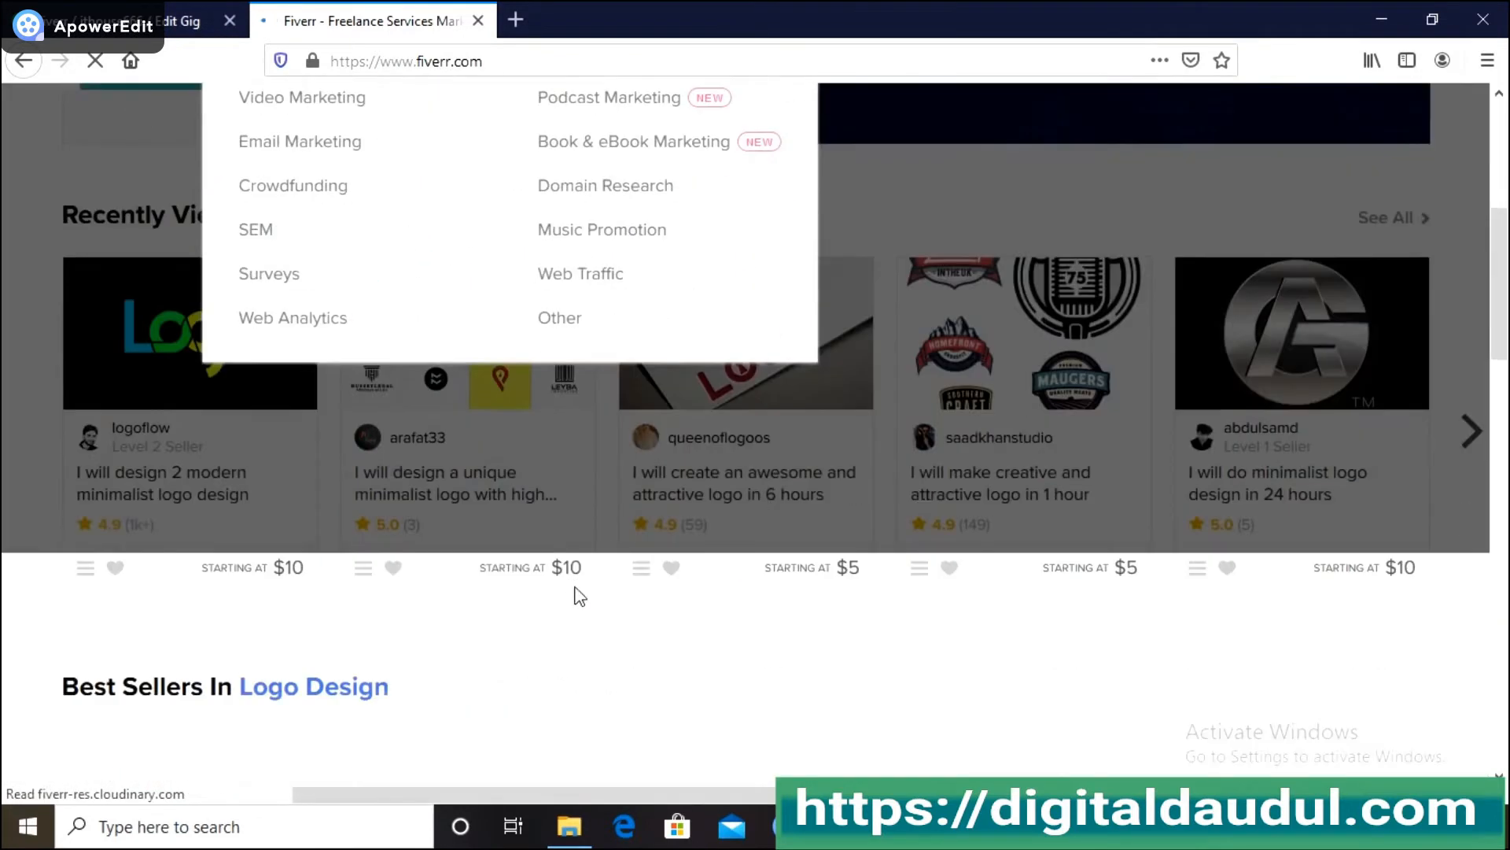
pyautogui.scroll(5, 579, 595)
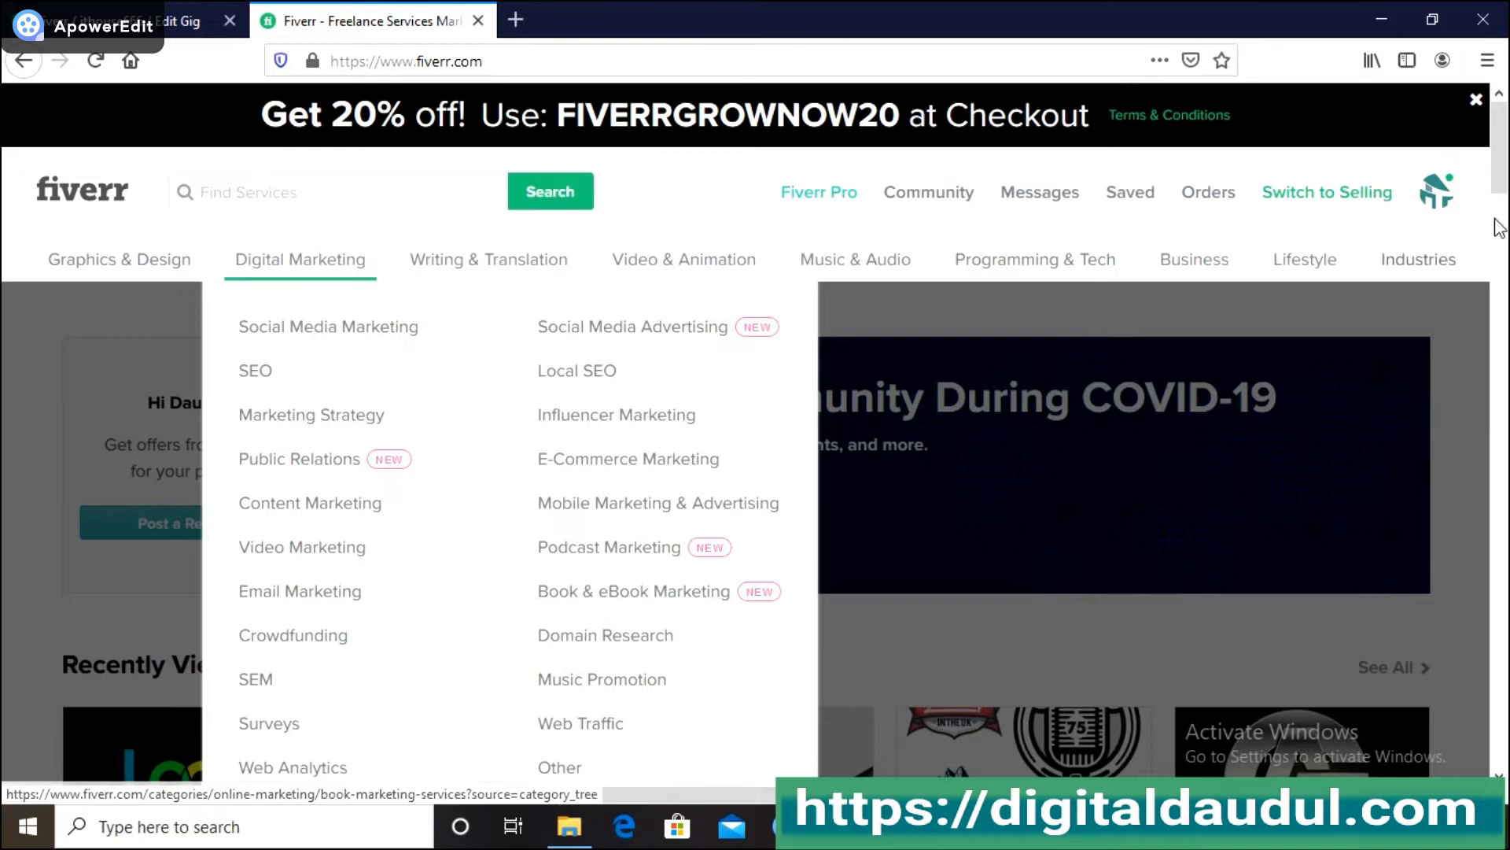
pyautogui.scroll(-10, 1299, 389)
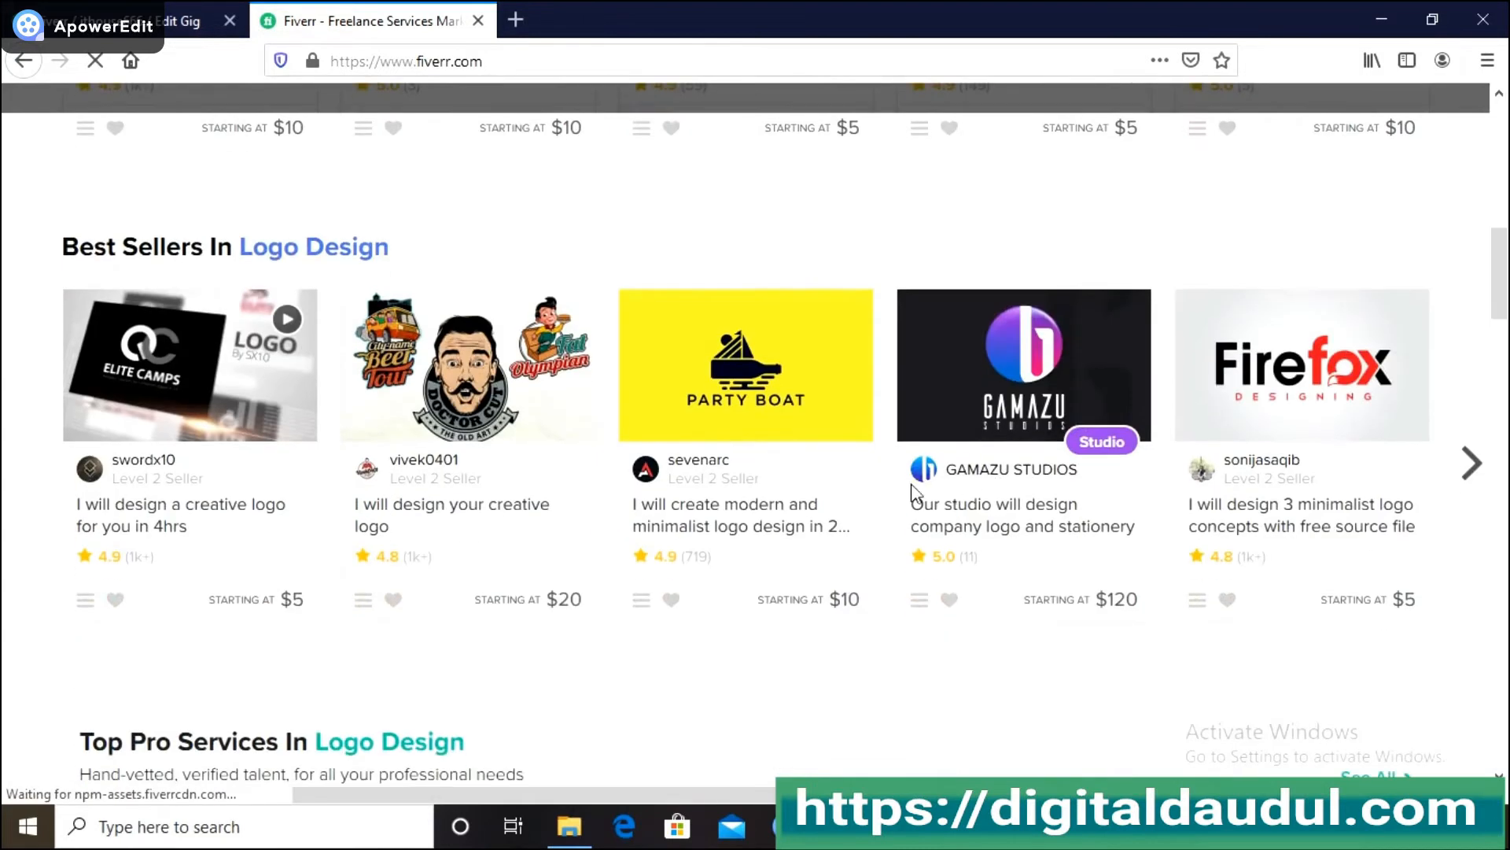
pyautogui.scroll(-3, 720, 315)
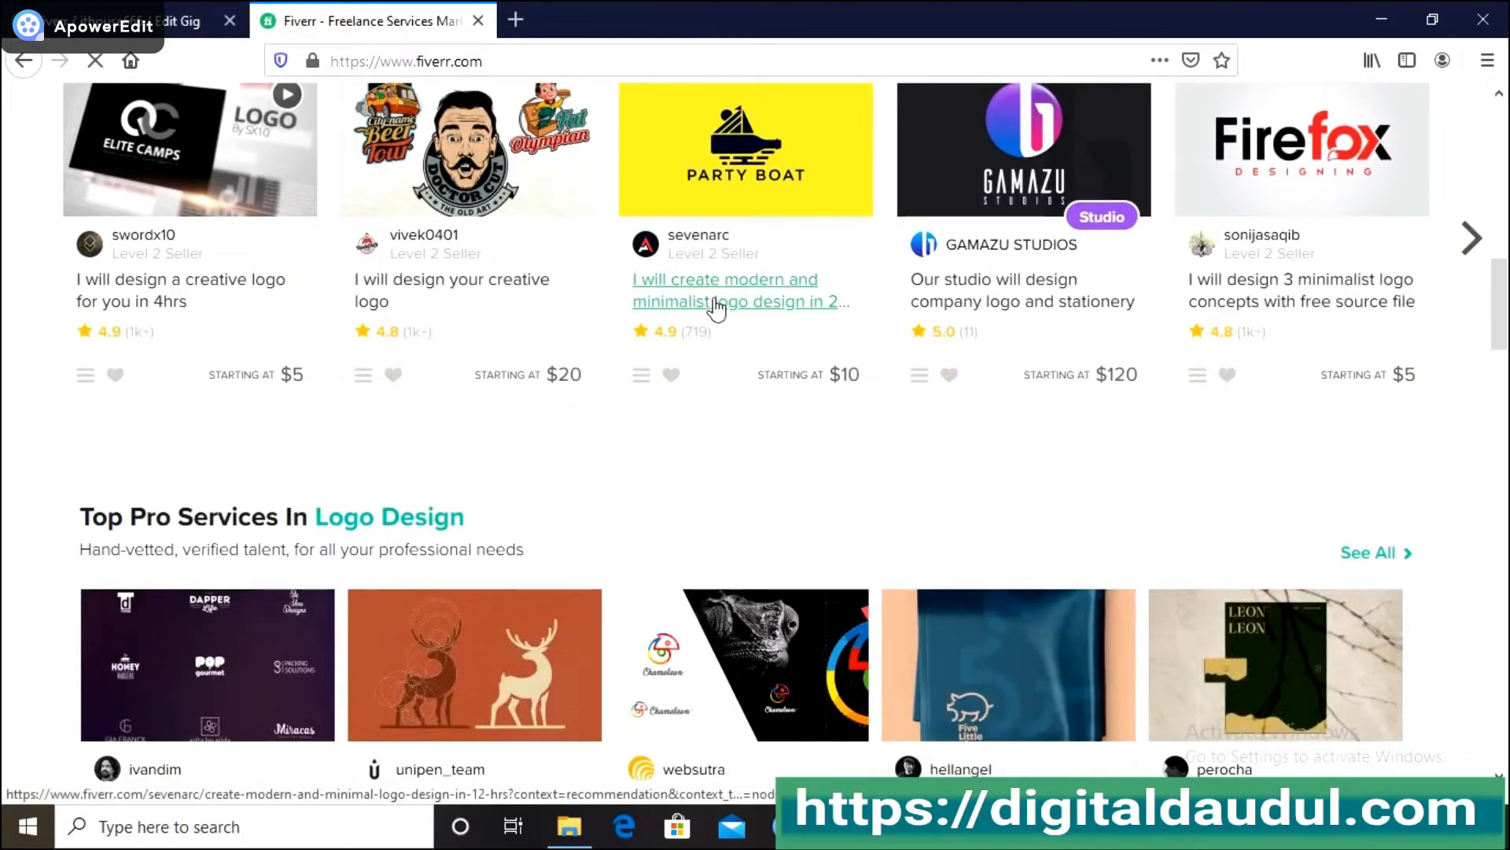
pyautogui.click(712, 300)
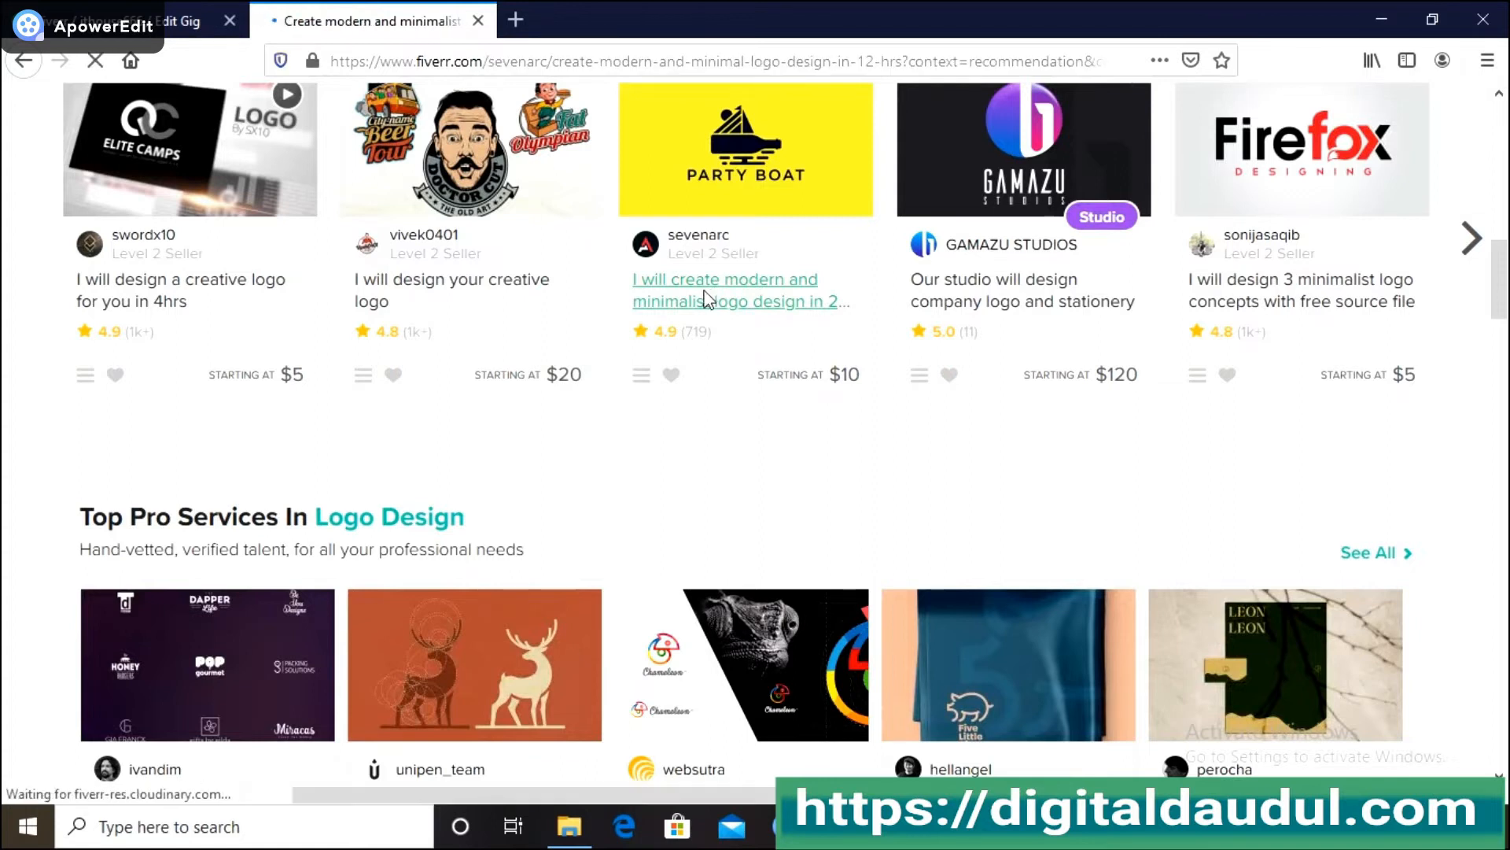
# Examine the Basic package on the logo design gig page and return to the new gig's Scope & Pricing form.
pyautogui.scroll(-4, 531, 329)
pyautogui.scroll(-8, 527, 331)
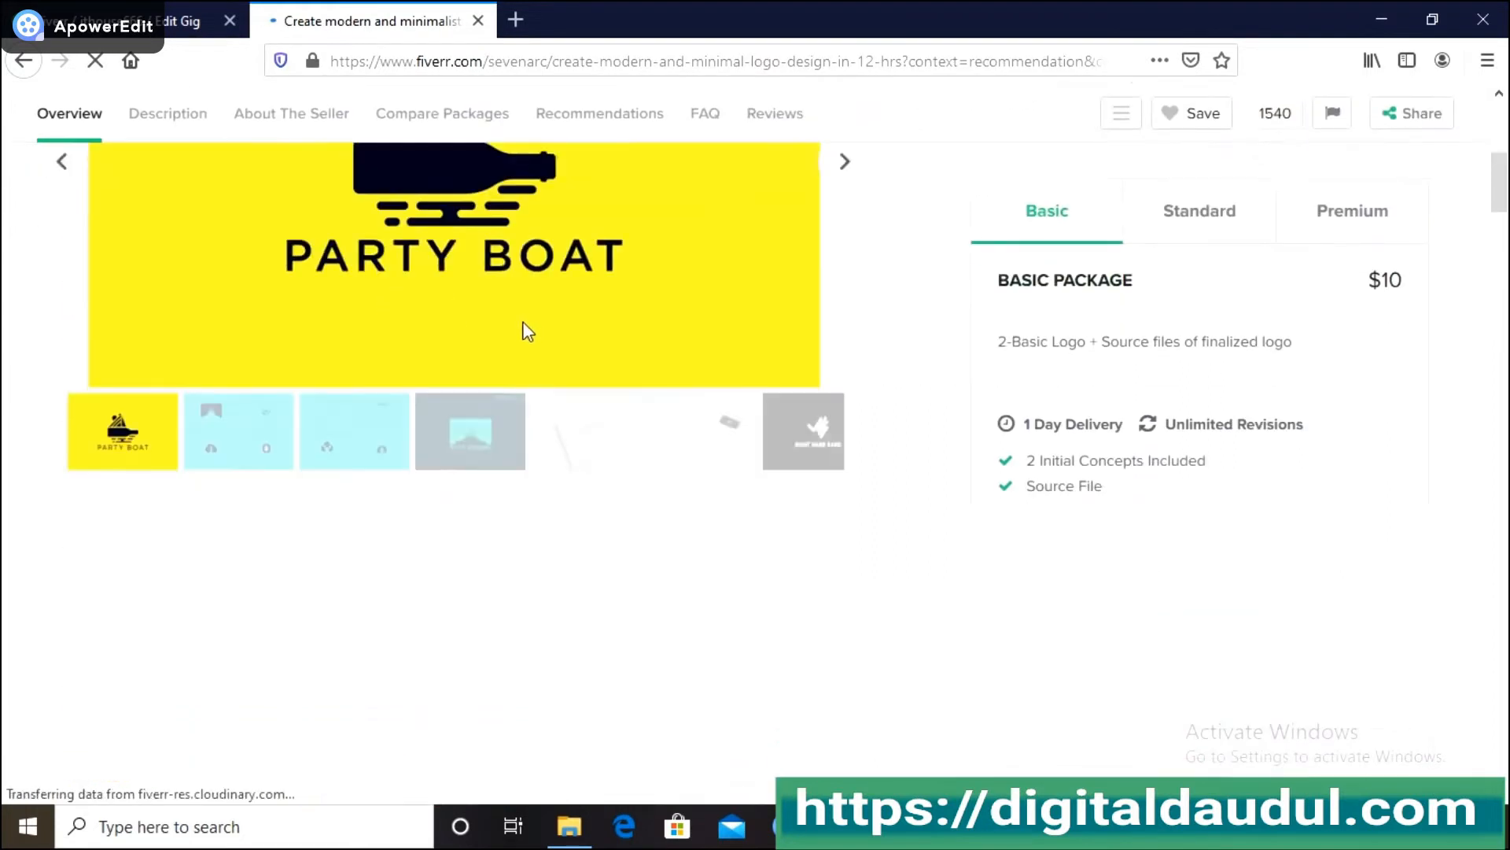
pyautogui.scroll(1, 483, 335)
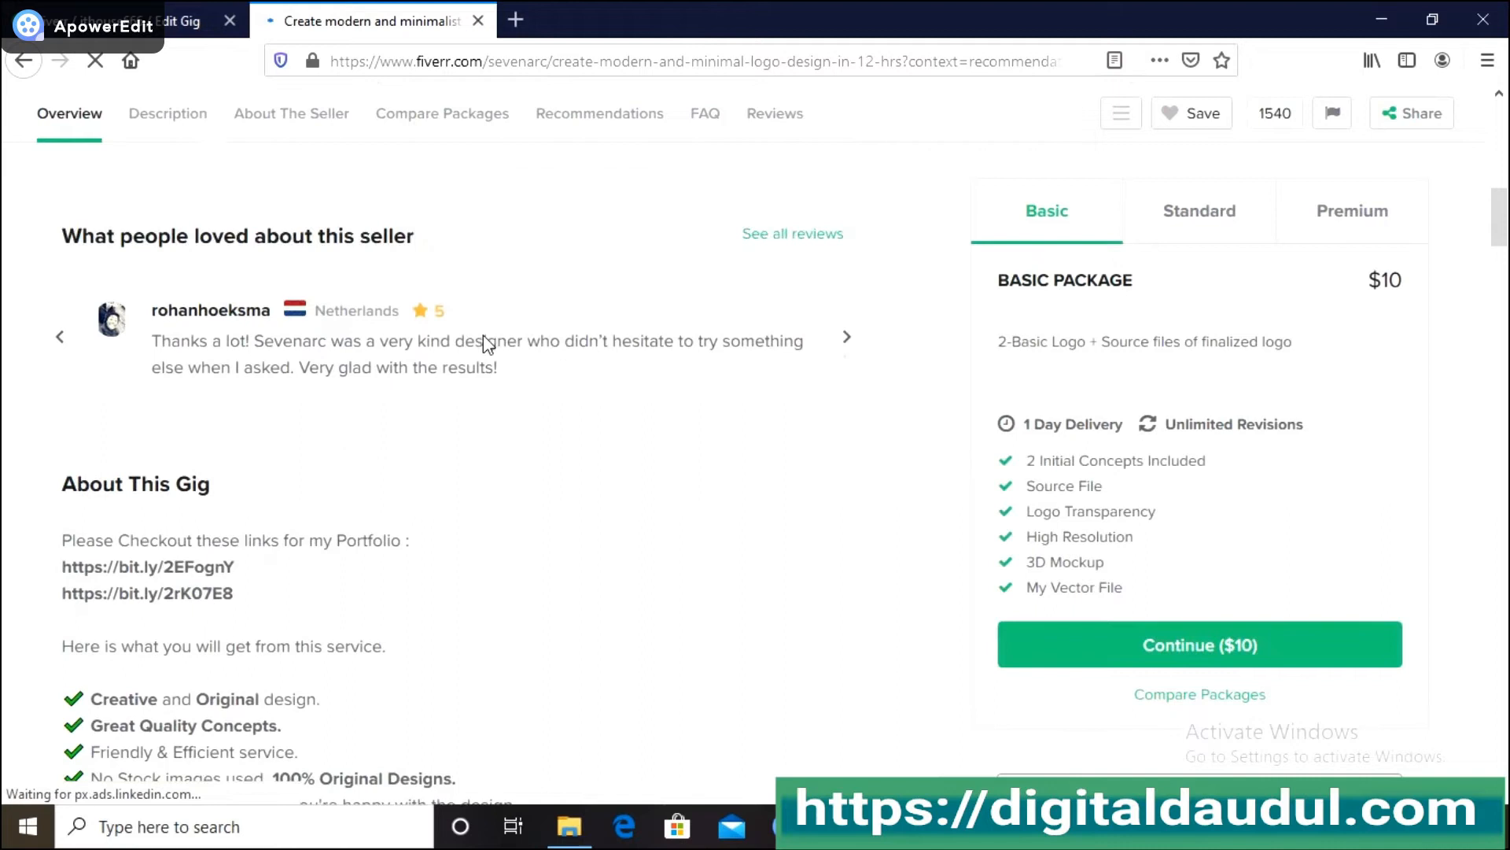
pyautogui.moveTo(1027, 219); pyautogui.dragTo(1063, 223)
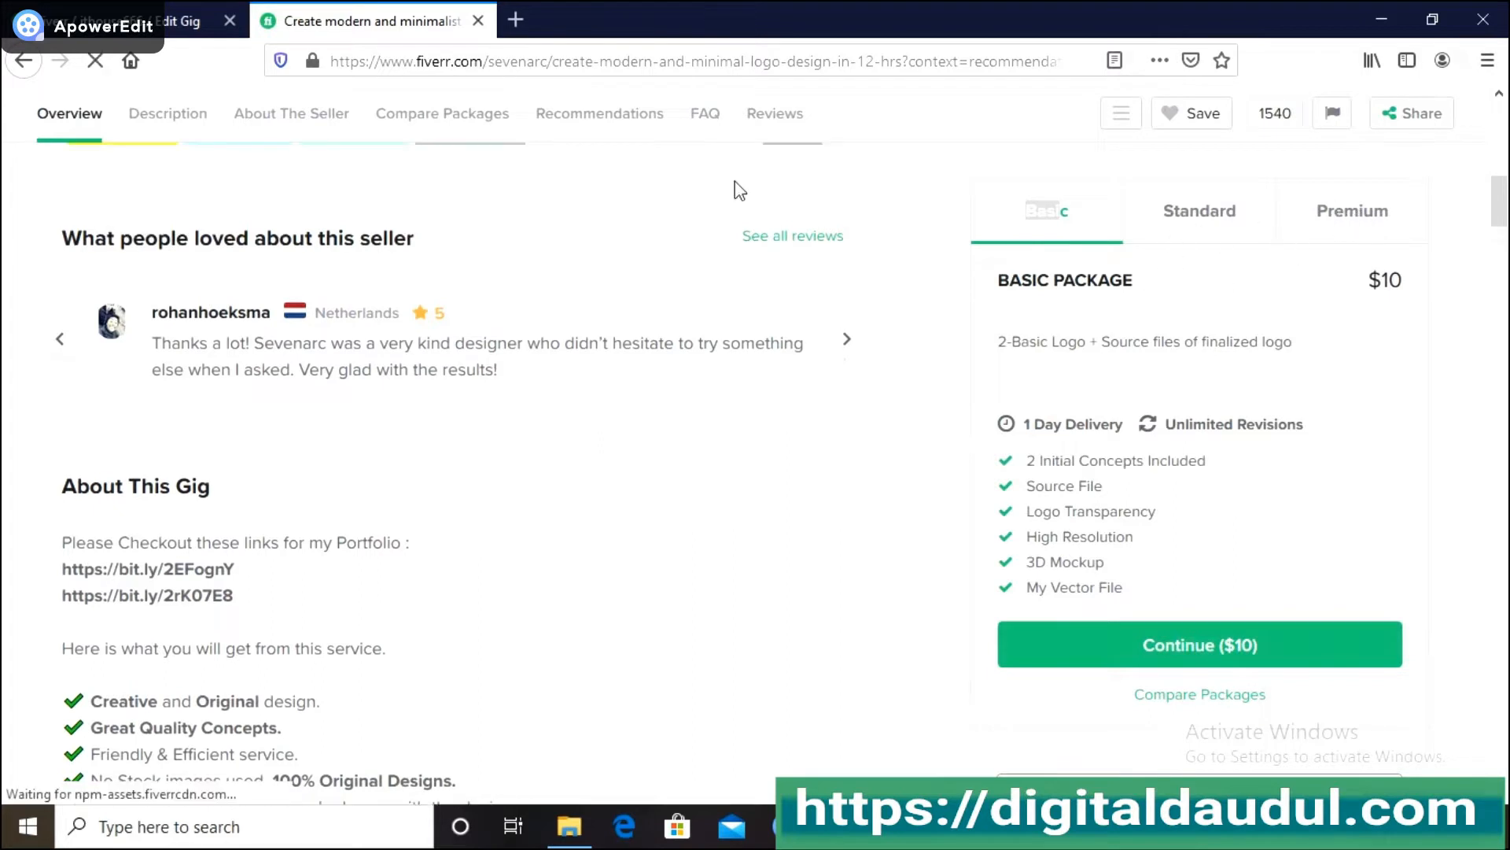
pyautogui.click(189, 21)
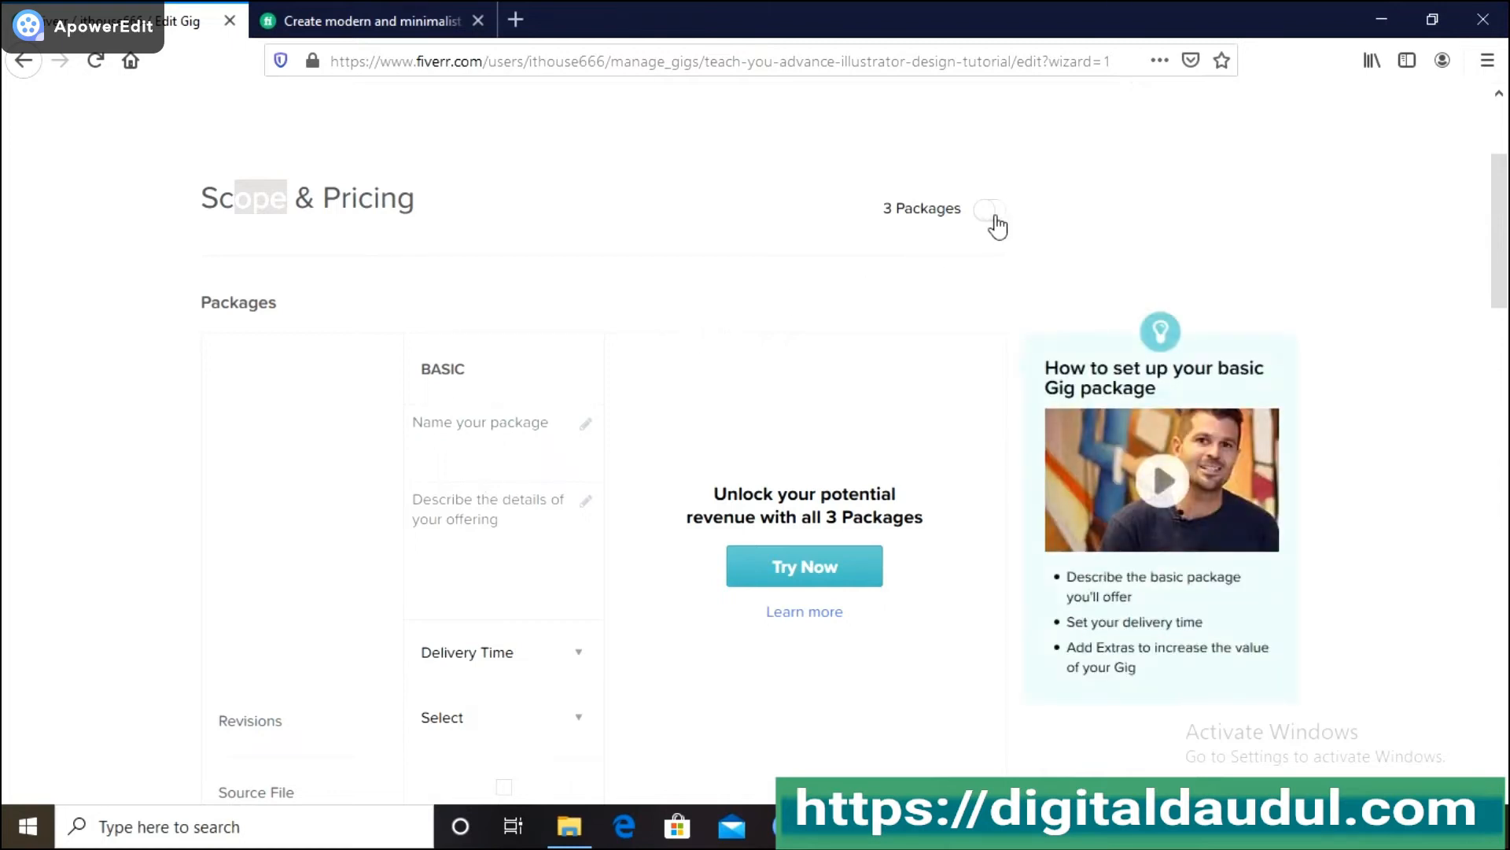
# Compare the Basic, Standard and Premium packages on the logo design gig page and return to the Scope & Pricing form.
pyautogui.click(431, 24)
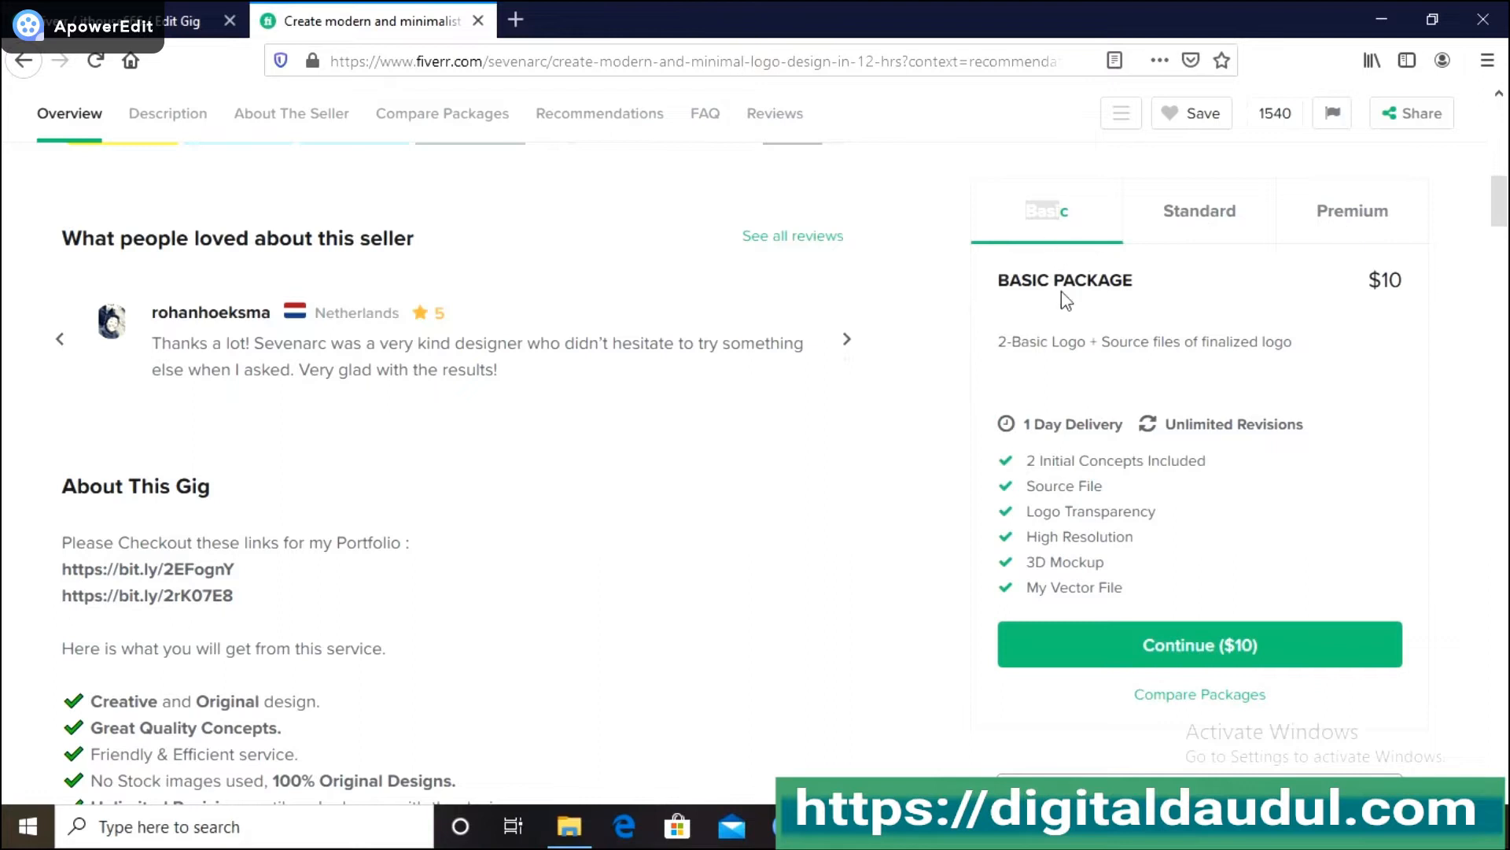
pyautogui.moveTo(1030, 462); pyautogui.dragTo(1100, 550)
pyautogui.click(1104, 557)
pyautogui.click(1224, 214)
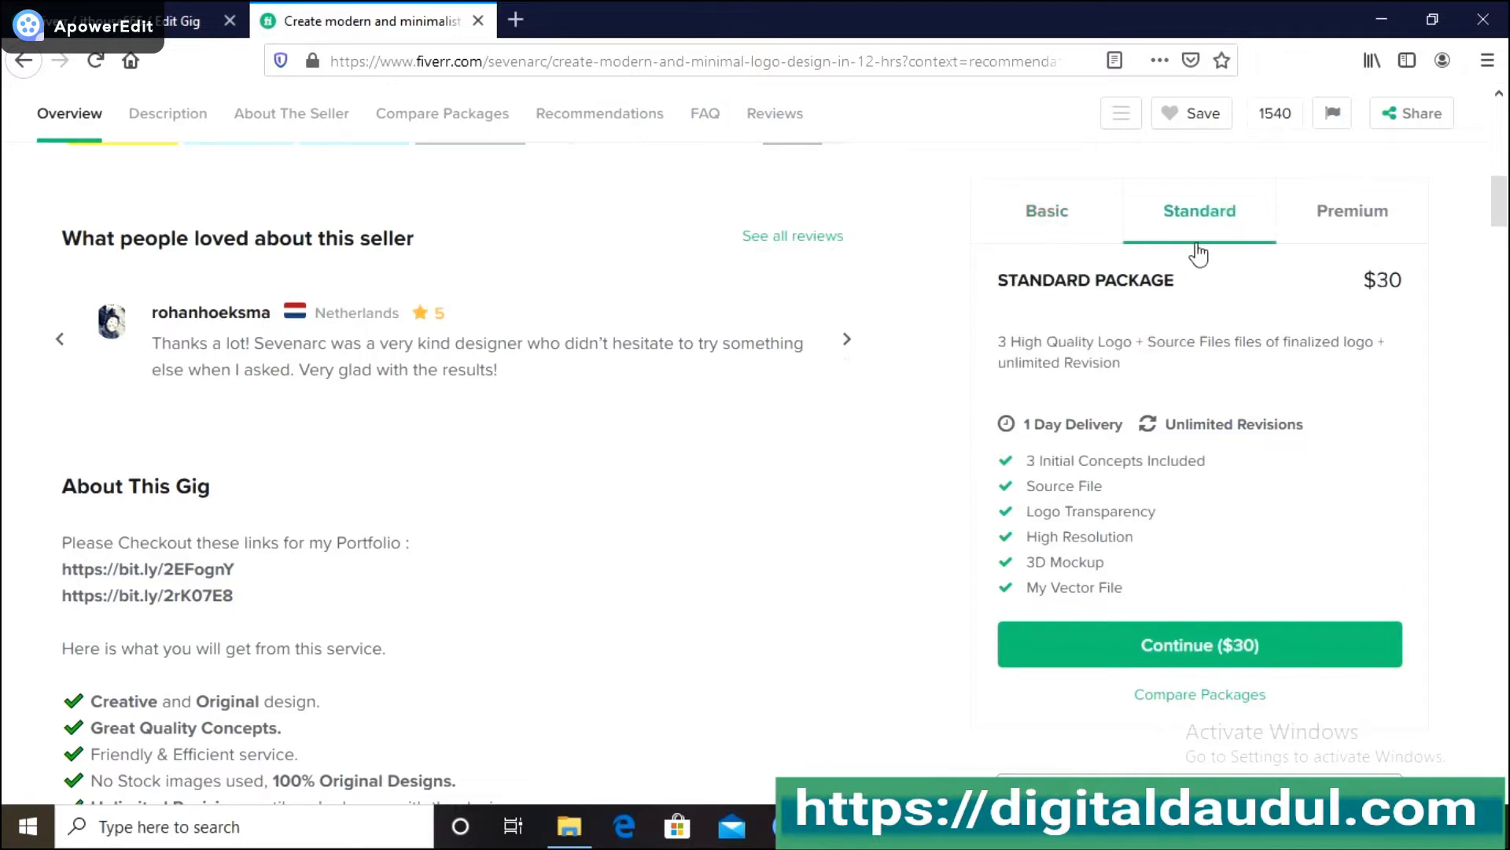
pyautogui.click(1360, 220)
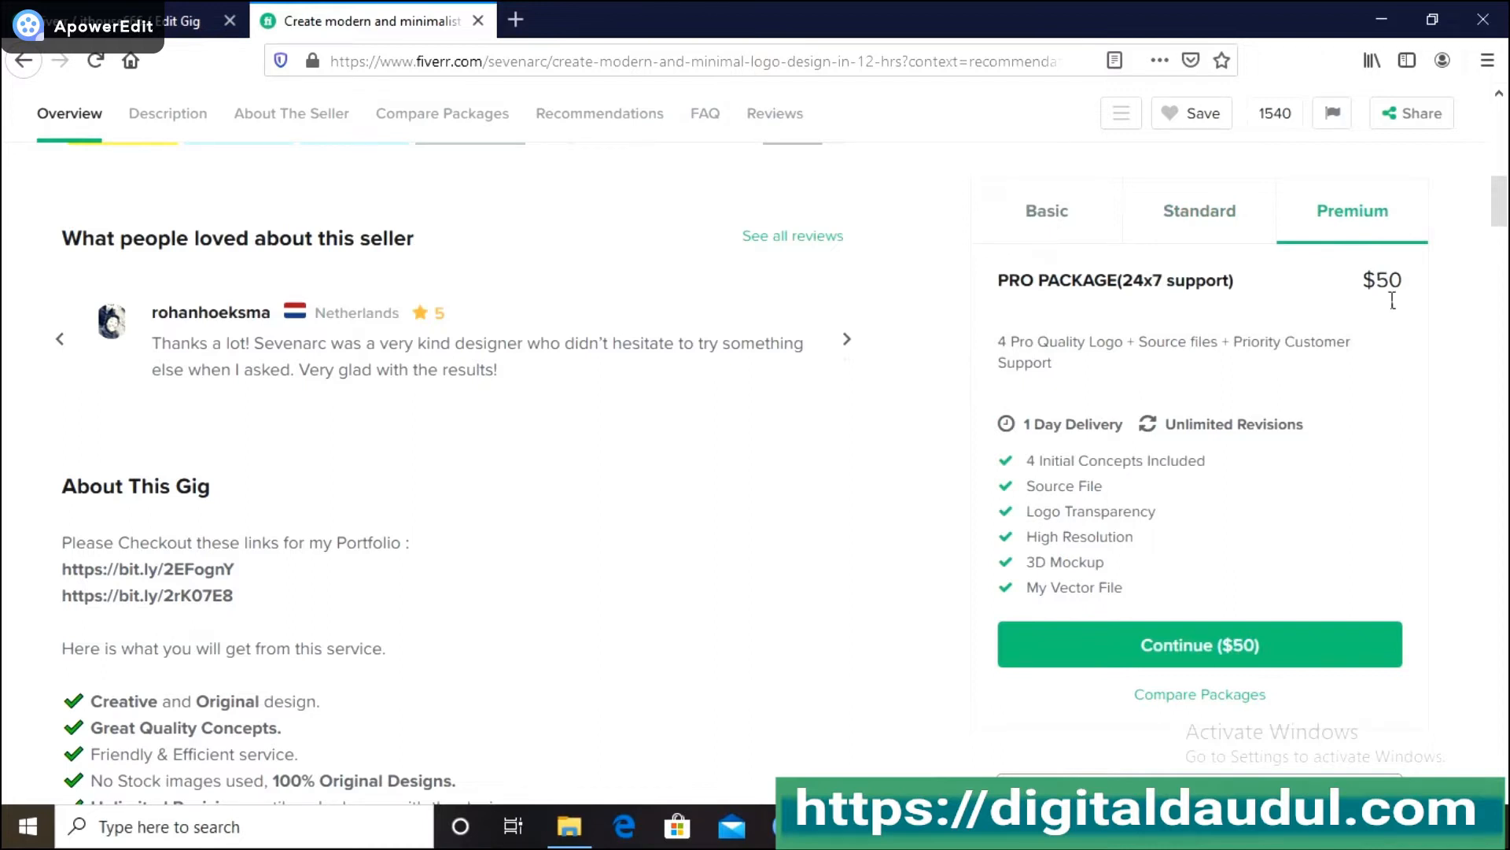
pyautogui.click(1046, 229)
pyautogui.click(139, 32)
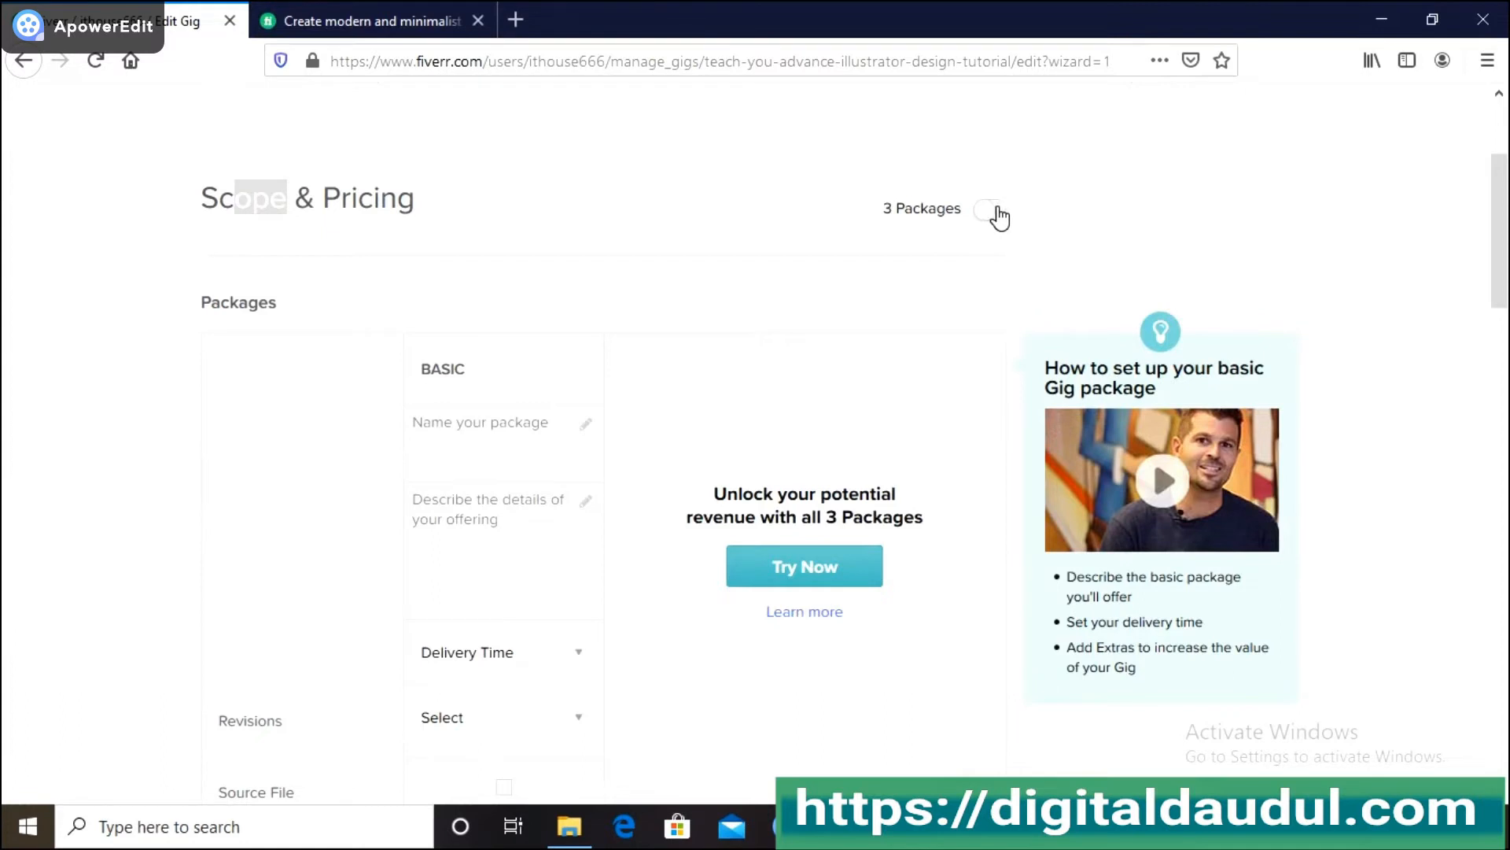
# Try the three-package option in Scope & Pricing and switch back to the single Basic package.
pyautogui.click(995, 212)
pyautogui.click(754, 552)
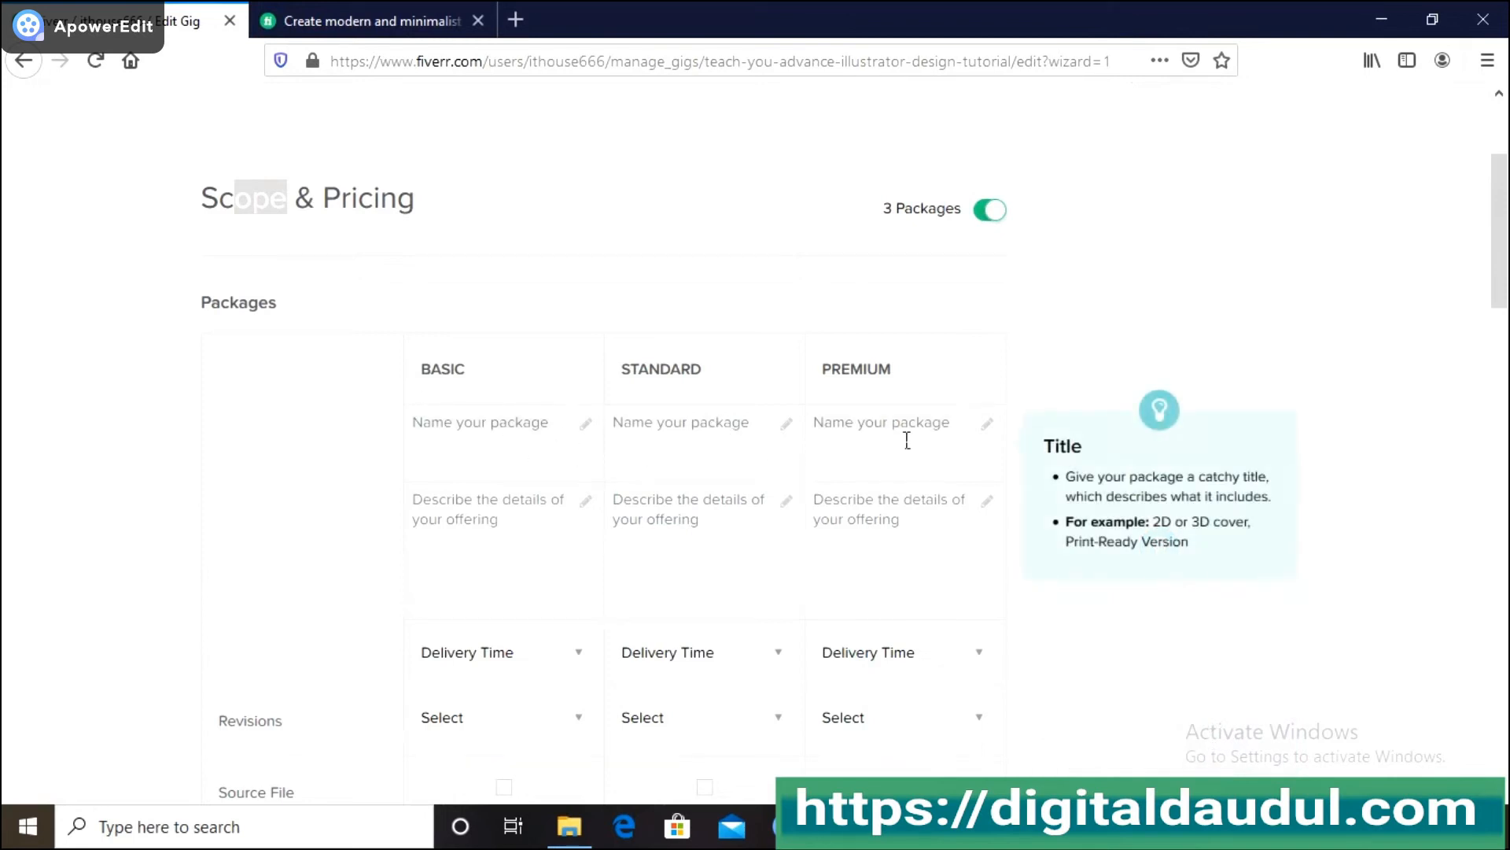
pyautogui.click(987, 212)
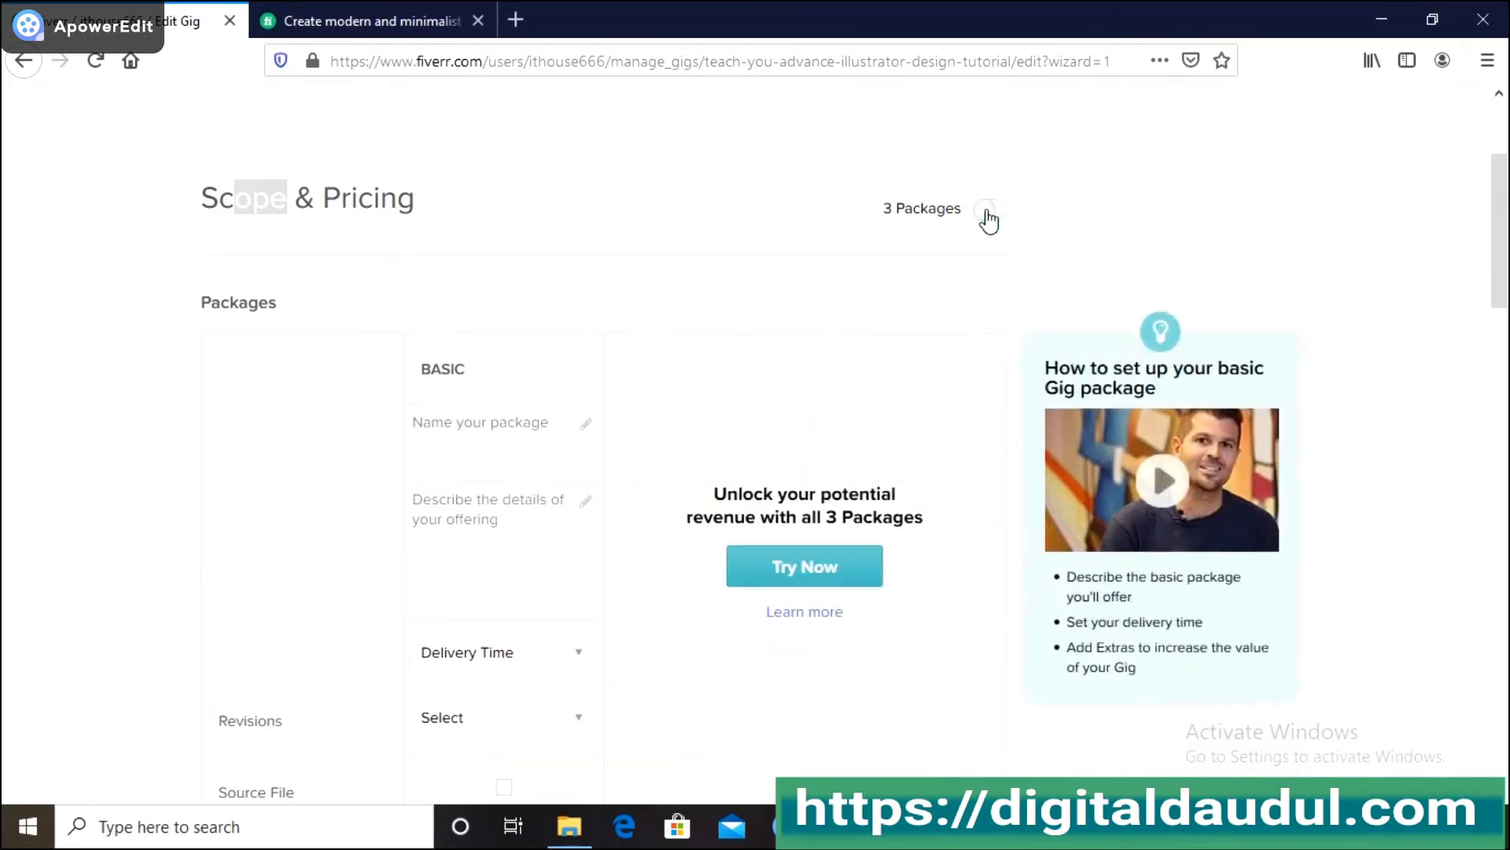
pyautogui.scroll(-3, 511, 378)
pyautogui.click(476, 212)
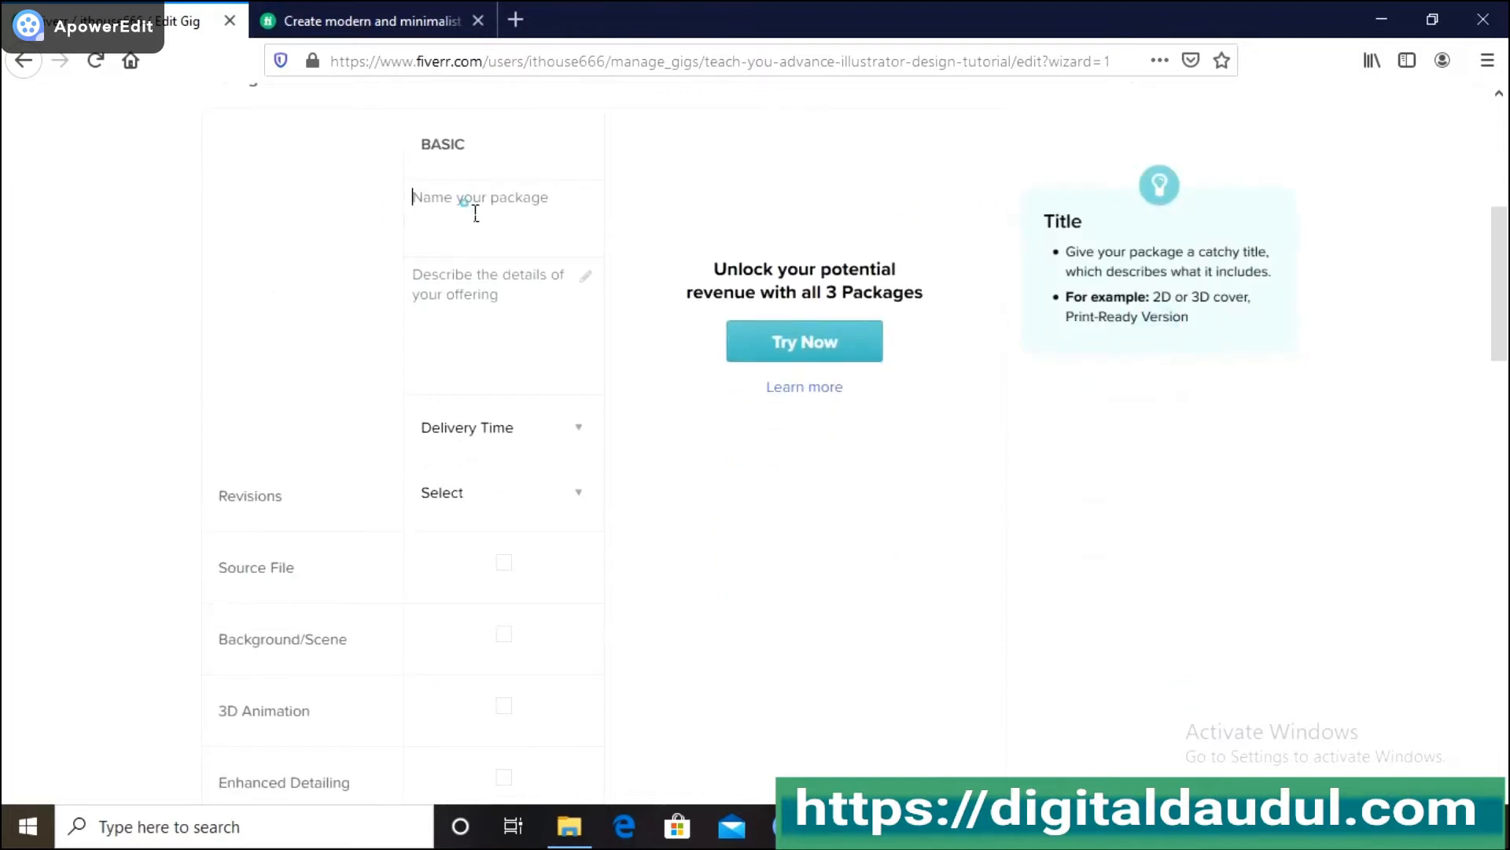
pyautogui.click(144, 313)
pyautogui.scroll(2, 111, 340)
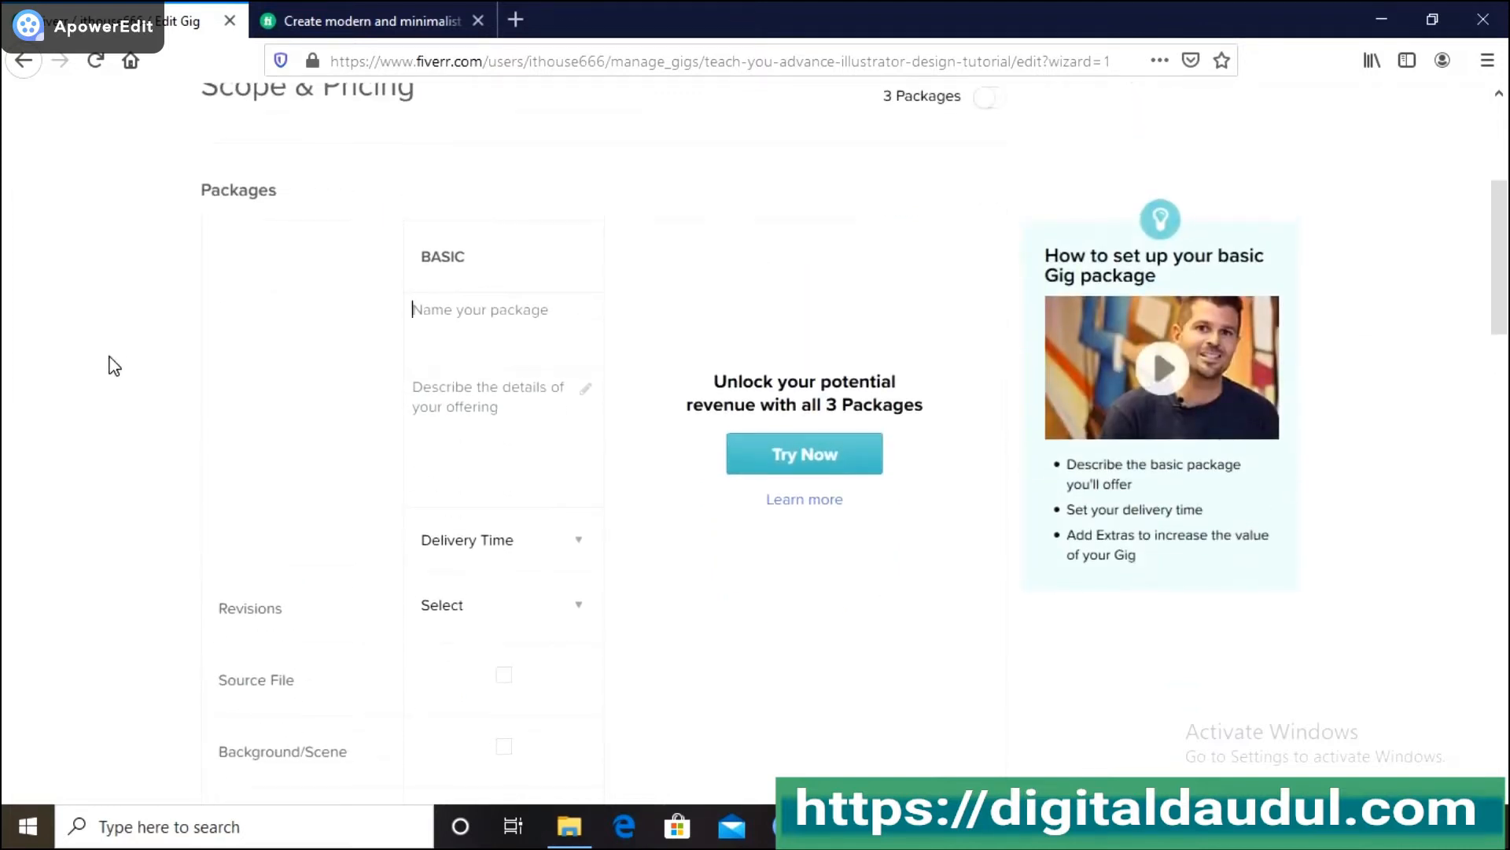
# Check how the Basic package is titled on the logo design gig page and return to the Scope & Pricing form.
pyautogui.click(338, 24)
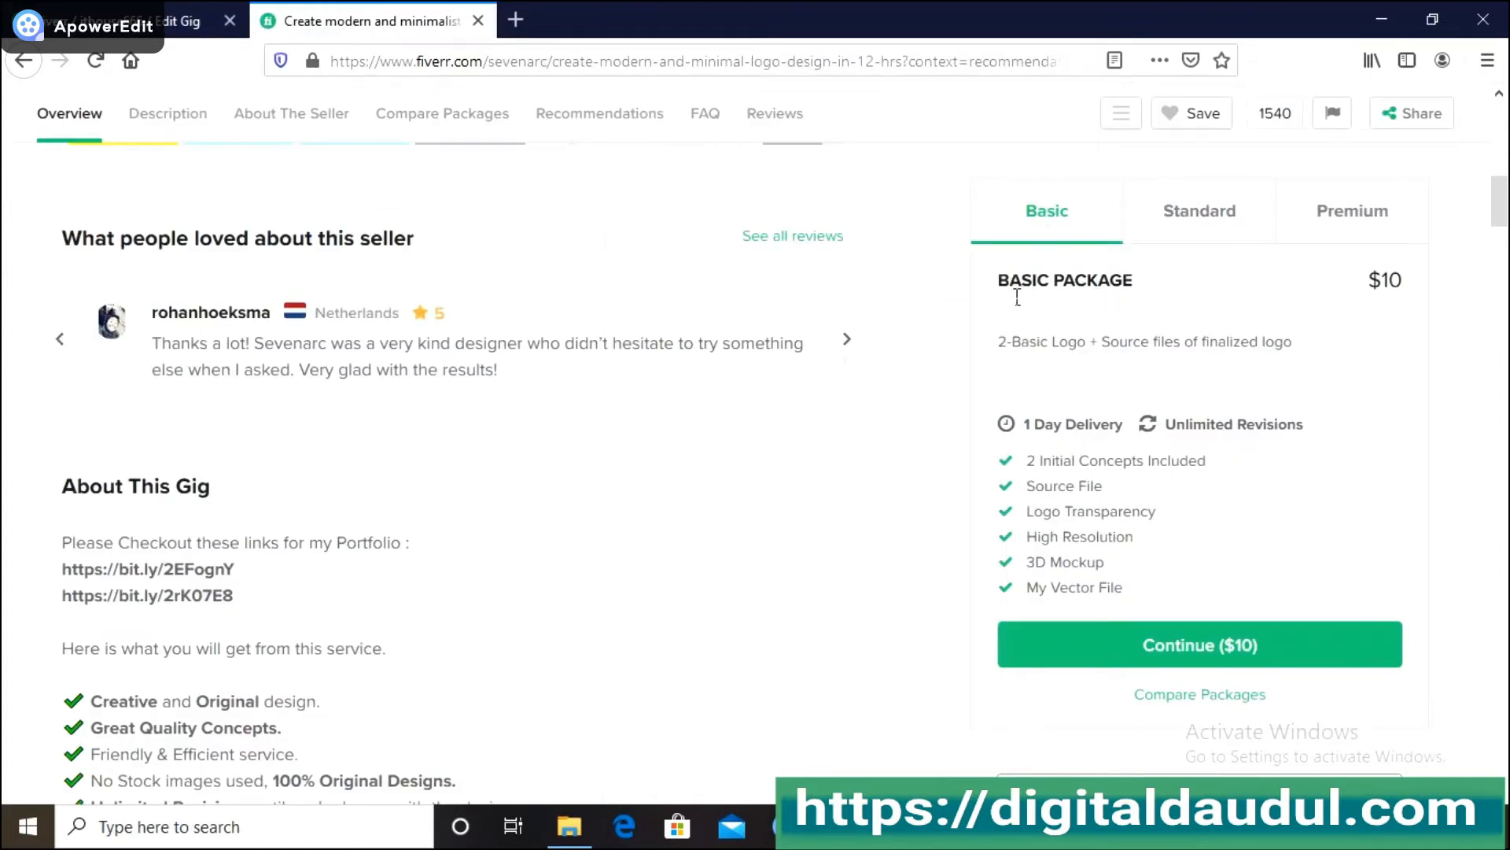
pyautogui.moveTo(1011, 283); pyautogui.dragTo(1117, 290)
pyautogui.click(192, 23)
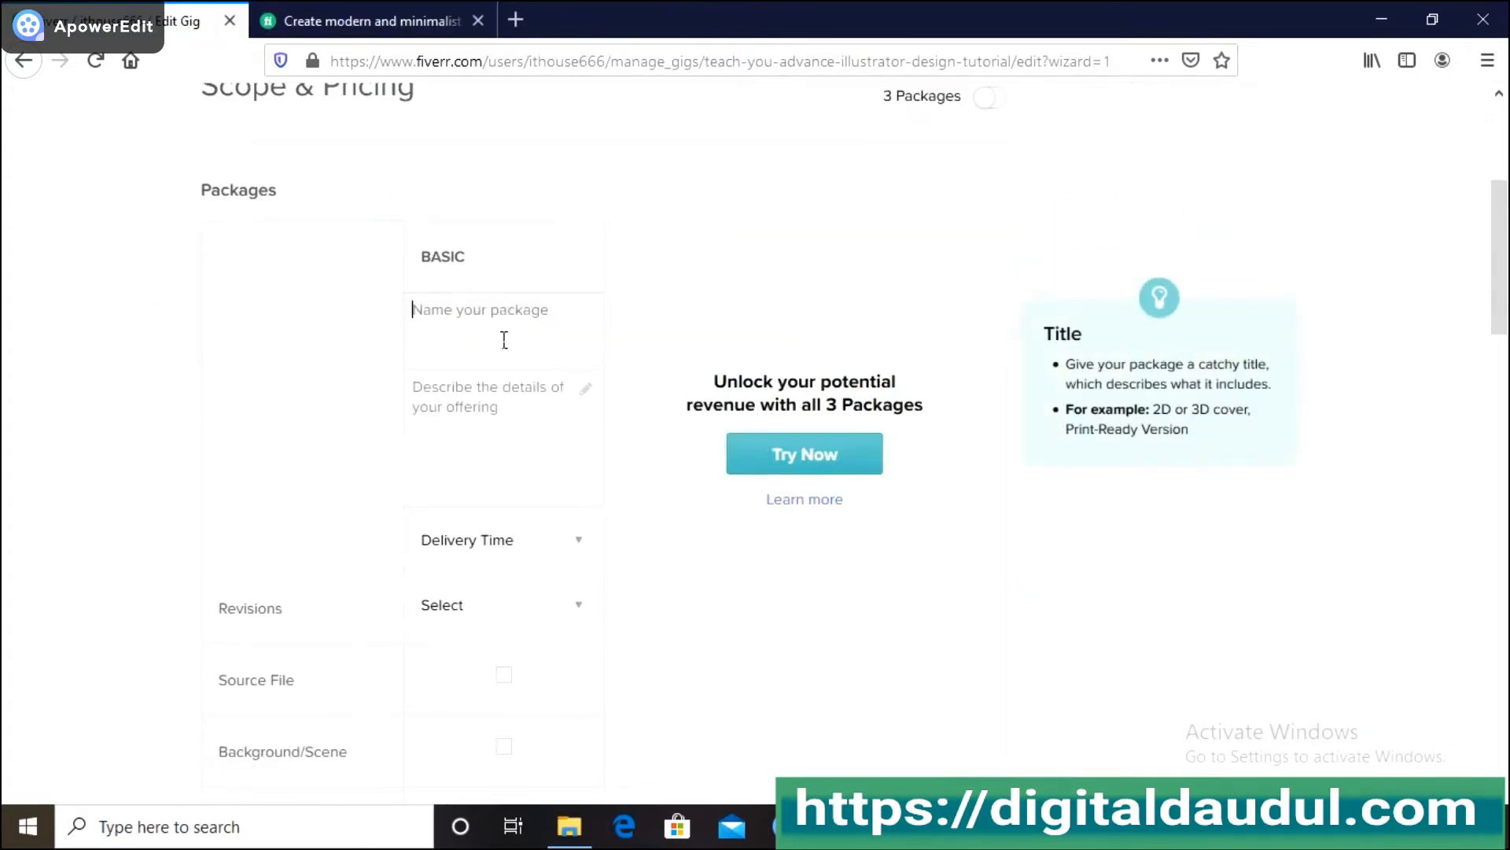
# Name the Basic package "Advance Illustrator Tutorial".
pyautogui.write('A')
pyautogui.write('dvance Illustrator Tutoitral')
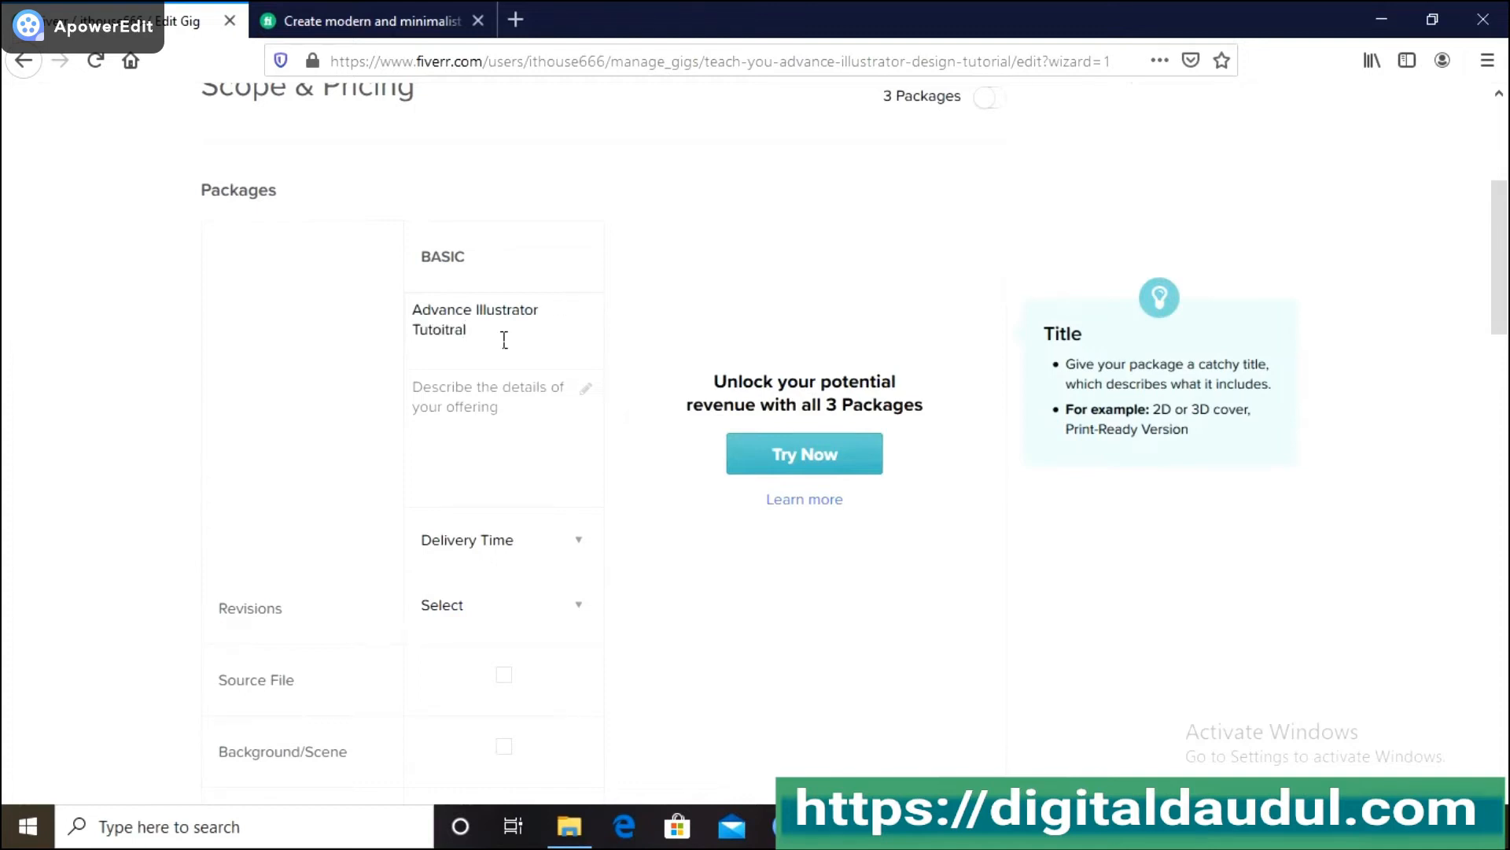
pyautogui.press('BackSpace')
pyautogui.press('BackSpace')
# Examine the Basic package's description line on the logo design gig page and return to the new gig's package form.
pyautogui.click(493, 405)
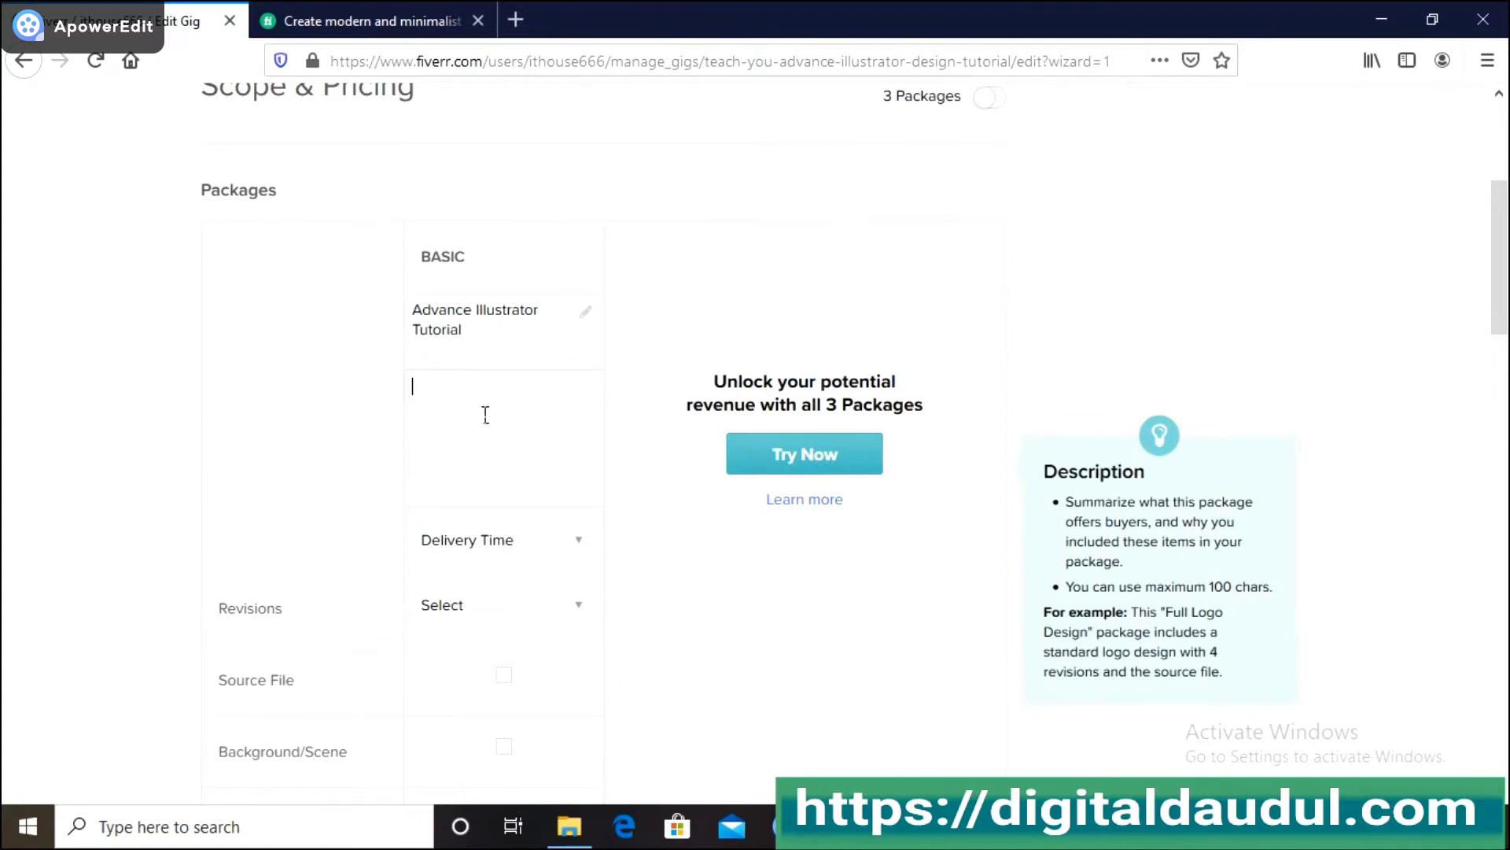
pyautogui.click(361, 21)
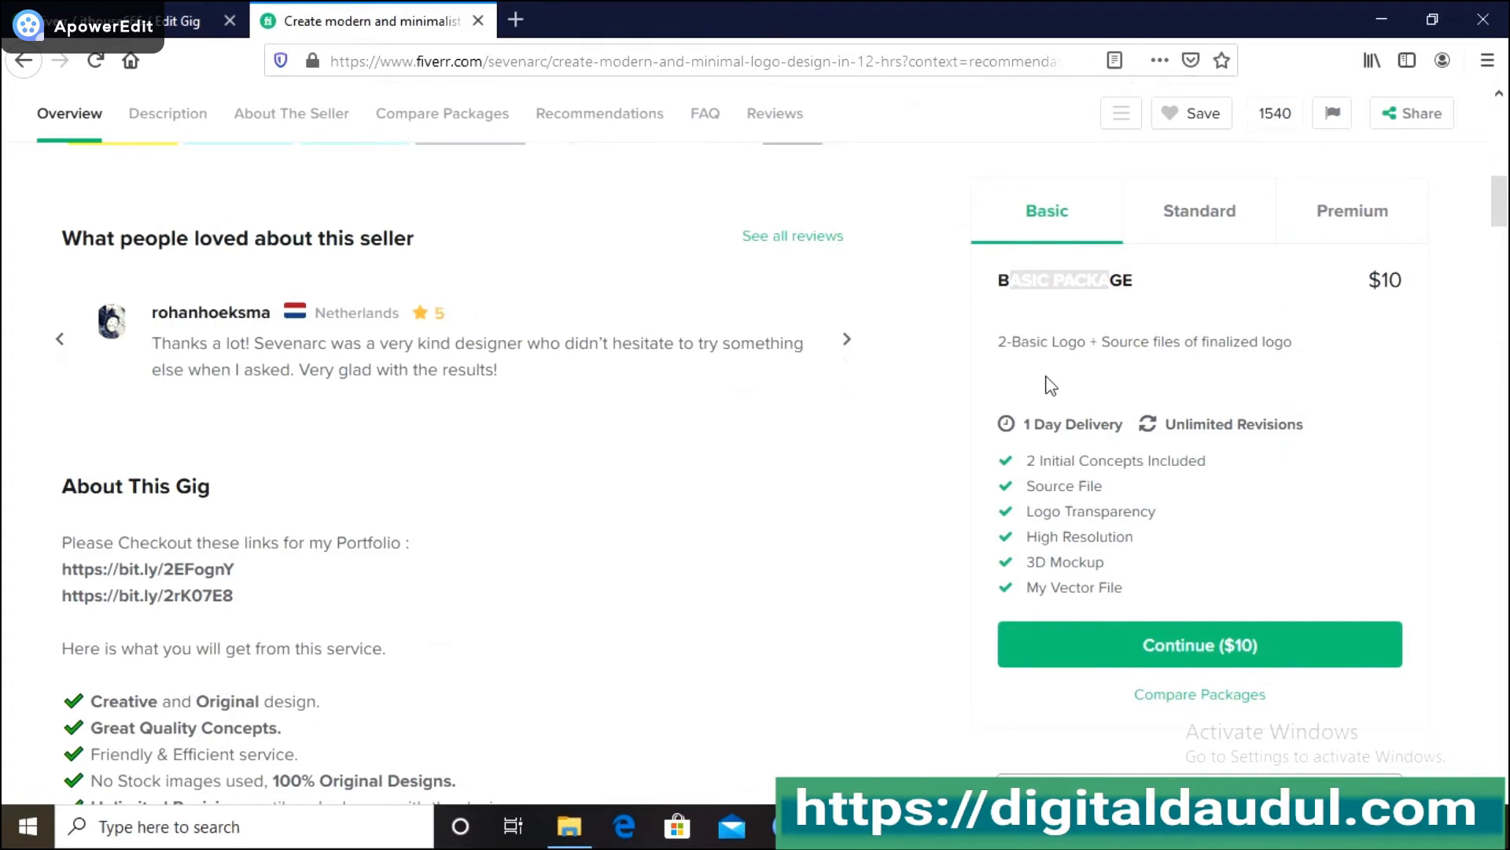
pyautogui.moveTo(1001, 352); pyautogui.dragTo(1106, 364)
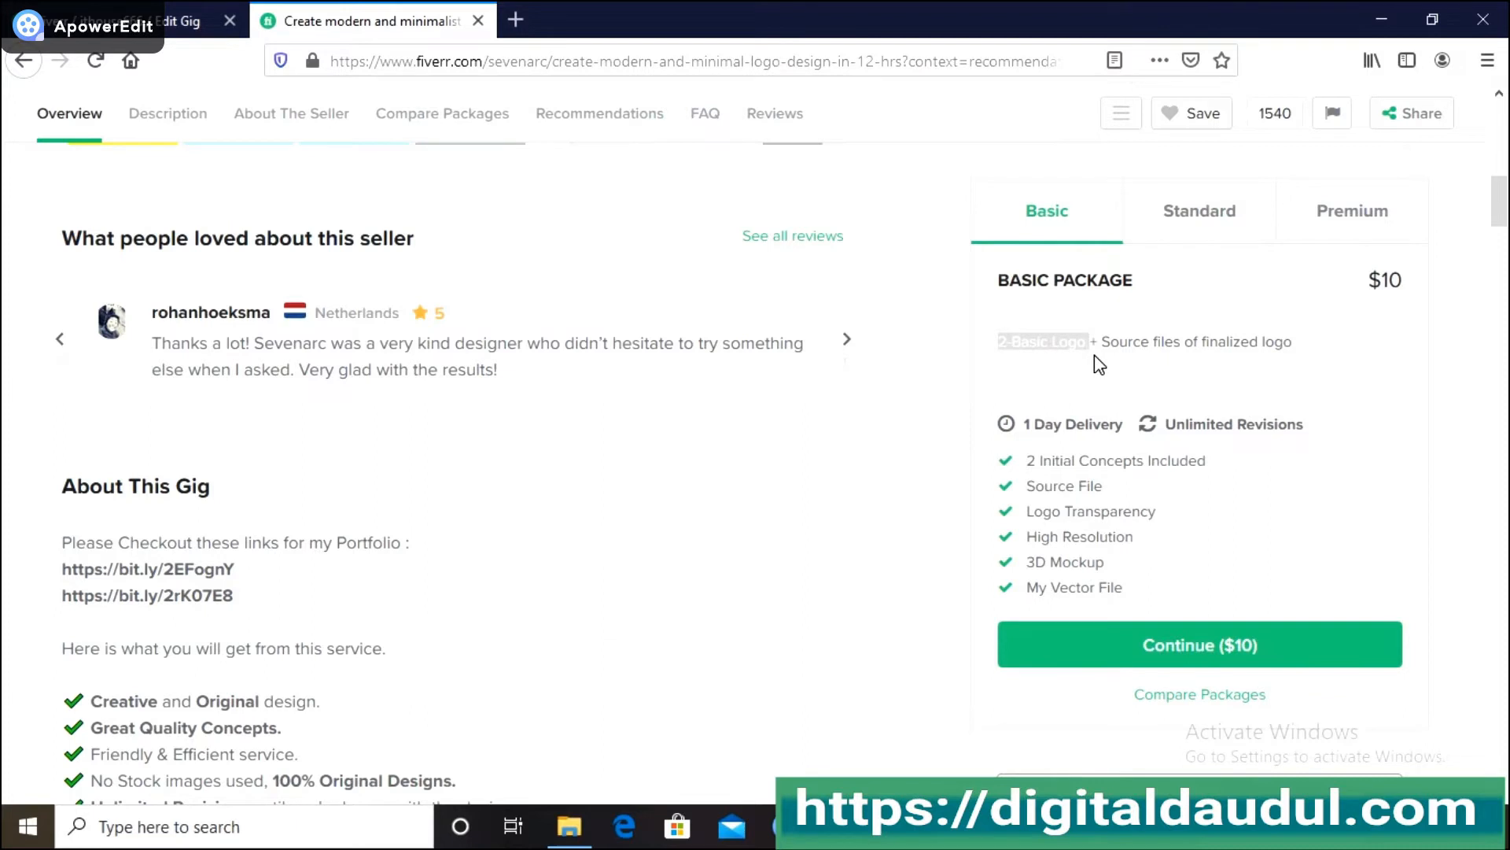
pyautogui.moveTo(1107, 360); pyautogui.dragTo(1169, 358)
pyautogui.click(181, 22)
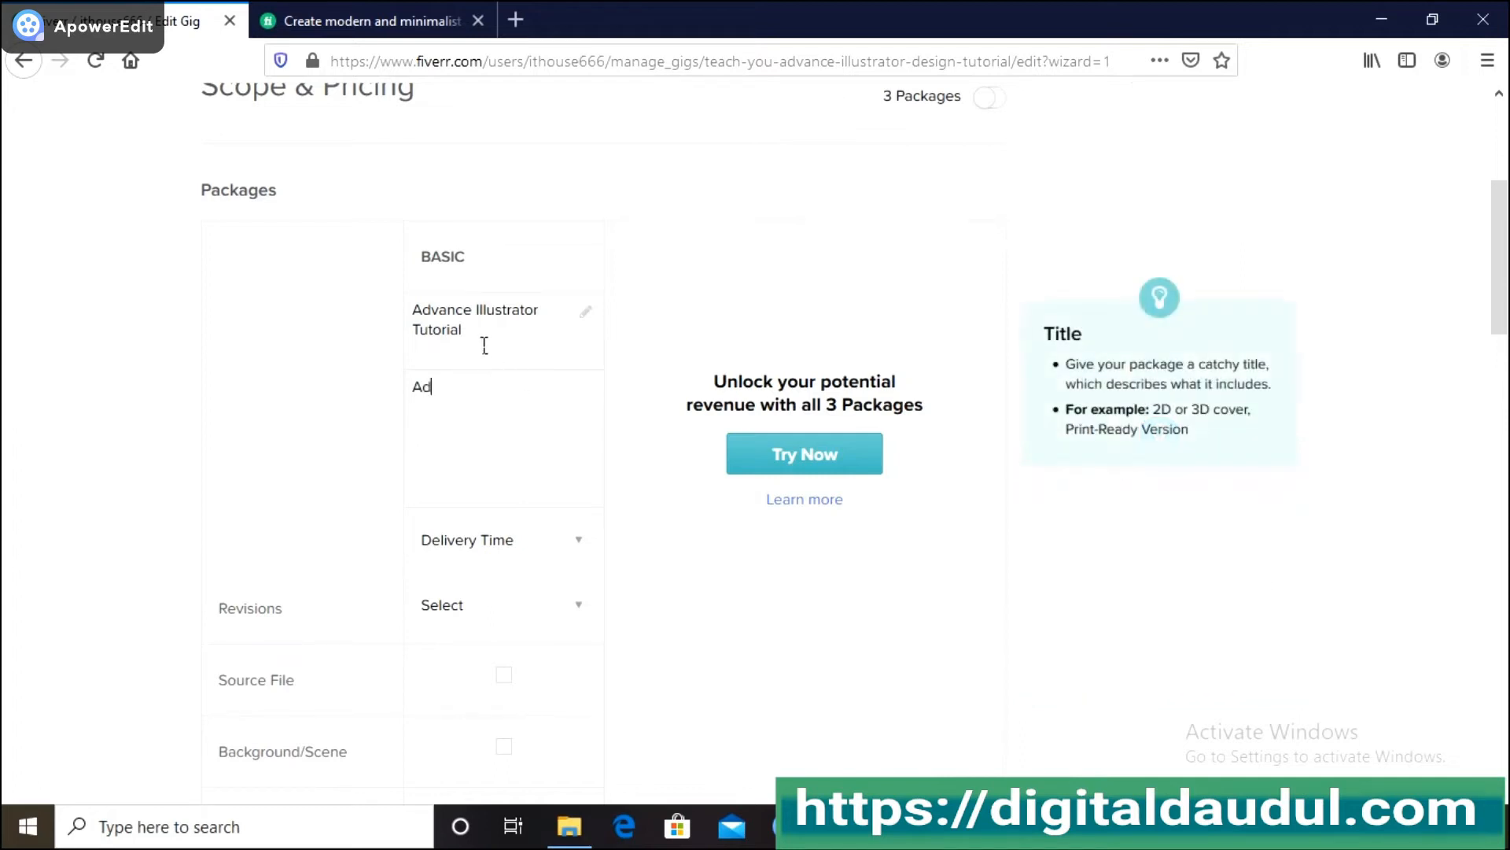
# Copy the package name "Advance Illustrator Tutorial" into the Basic package's description in place of the text there.
pyautogui.click(422, 325)
pyautogui.hotkey('ctrl', 'c')
pyautogui.click(447, 418)
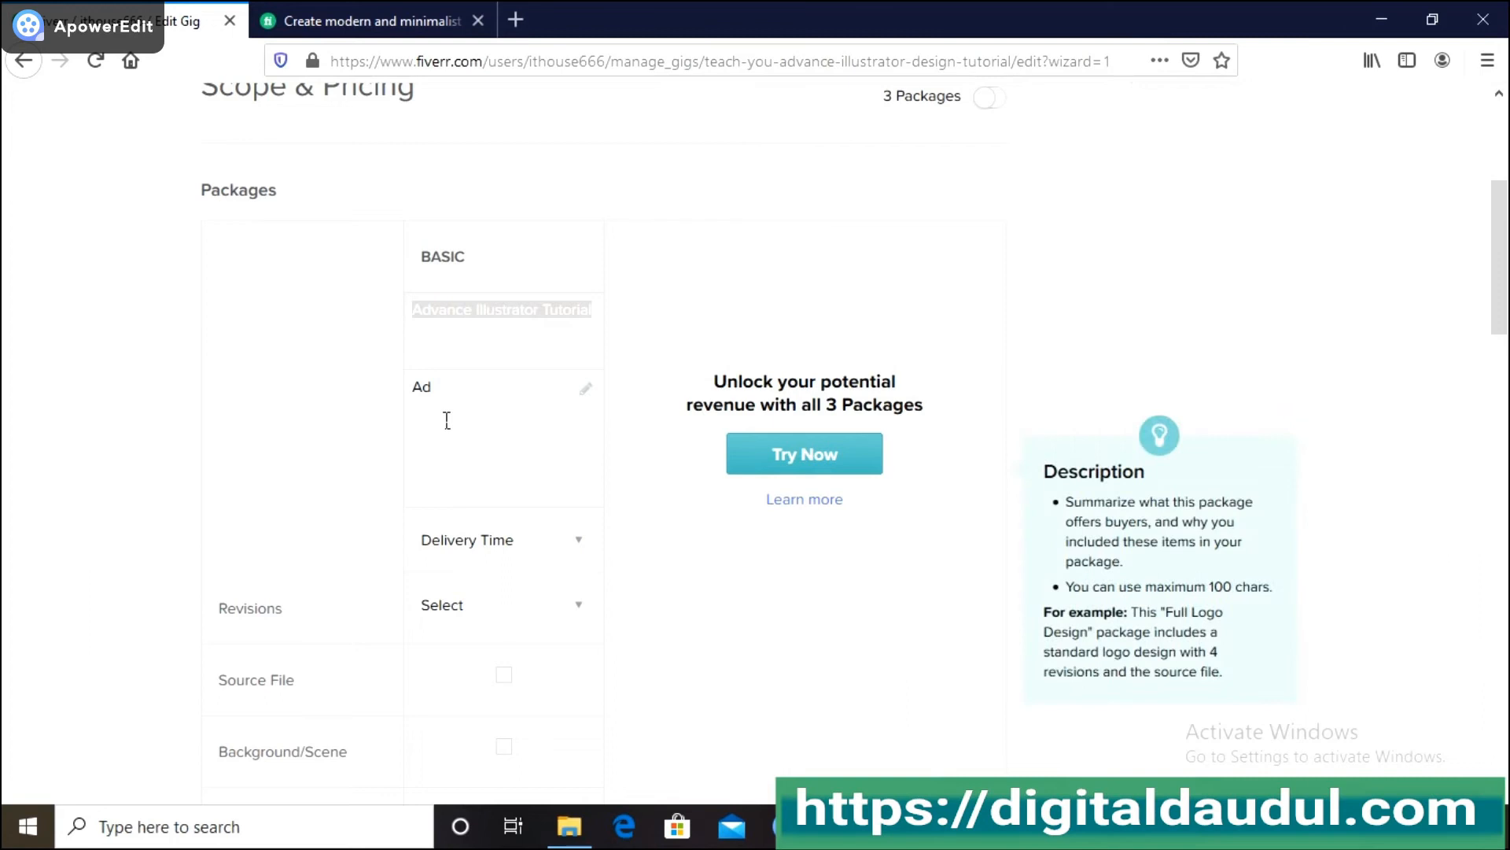
pyautogui.click(472, 409)
pyautogui.press('BackSpace')
pyautogui.press('BackSpace')
pyautogui.press('BackSpace')
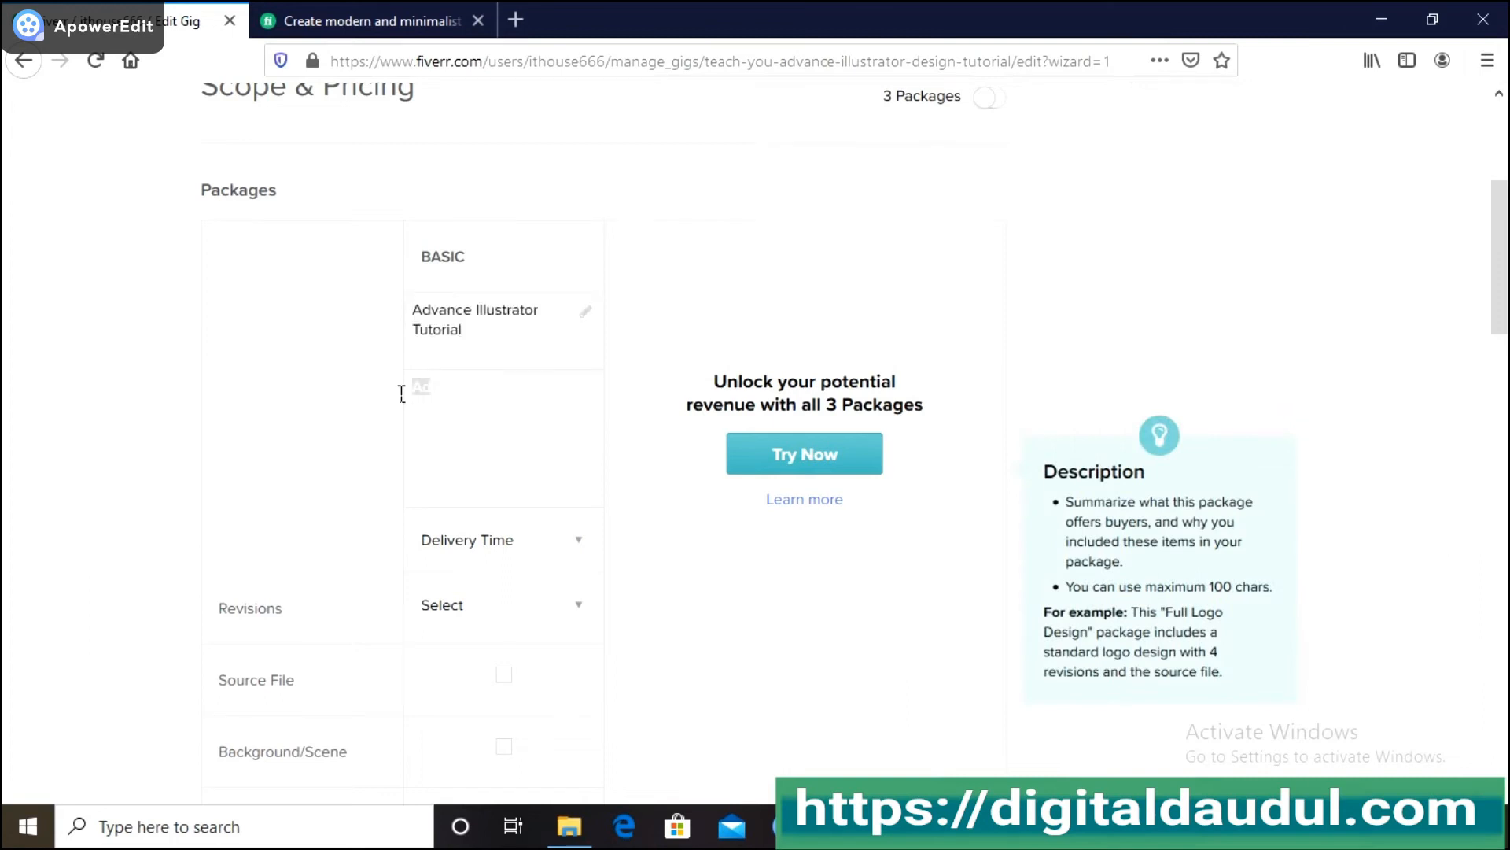
pyautogui.hotkey('ctrl', 'v')
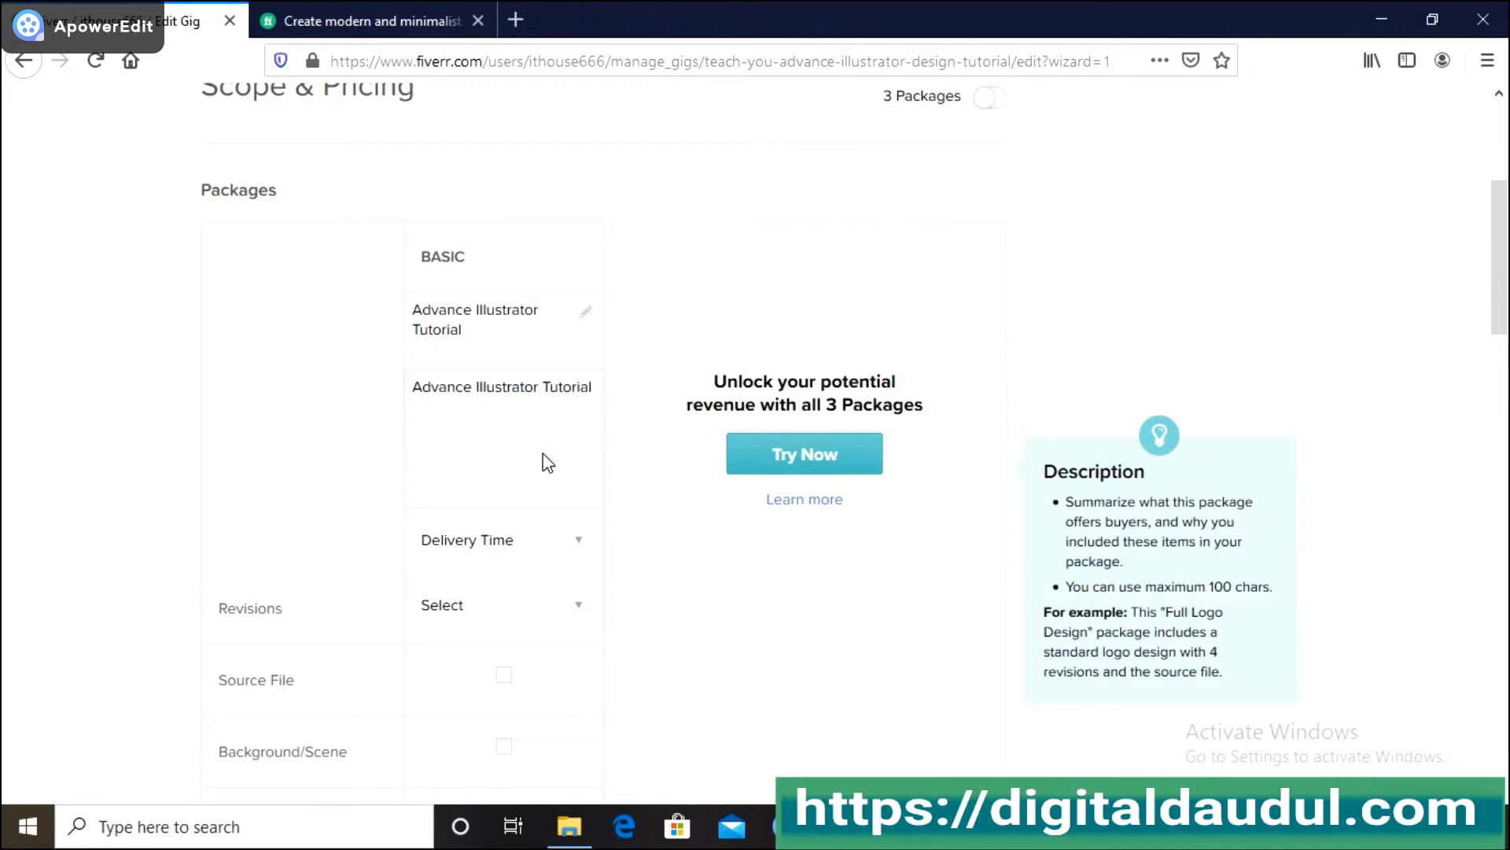
# Extend the Basic package's description to read "Advance Illustrator Tutorial file Video Format.".
pyautogui.write('Vide')
pyautogui.write('os ')
pyautogui.write('Format')
pyautogui.press('BackSpace')
pyautogui.press('BackSpace')
pyautogui.click(421, 411)
pyautogui.write('file')
# Review the Basic package's name and description text.
pyautogui.scroll(-2, 987, 590)
pyautogui.click(484, 198)
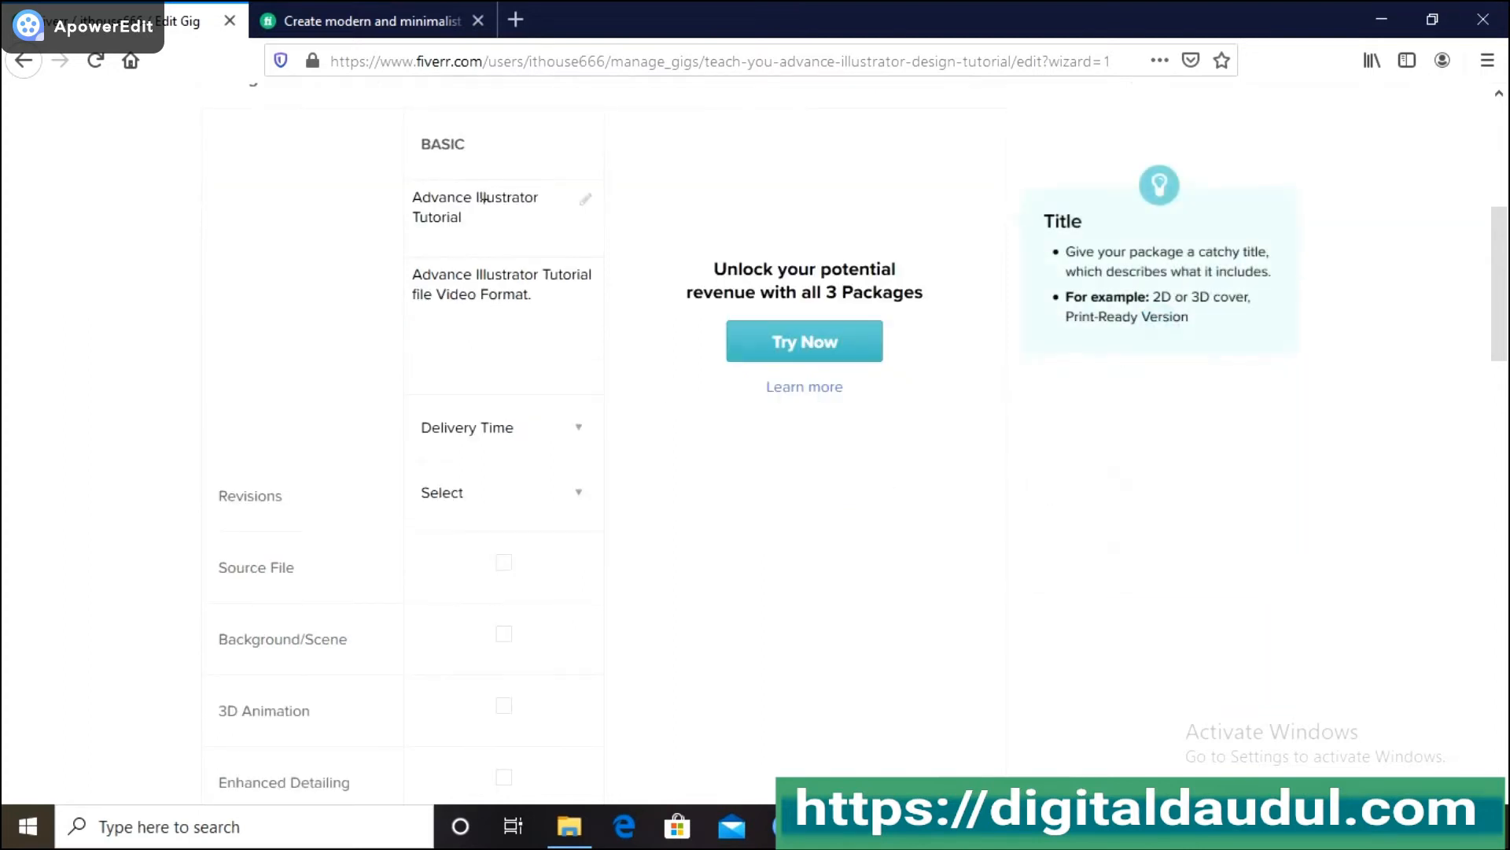
pyautogui.click(472, 289)
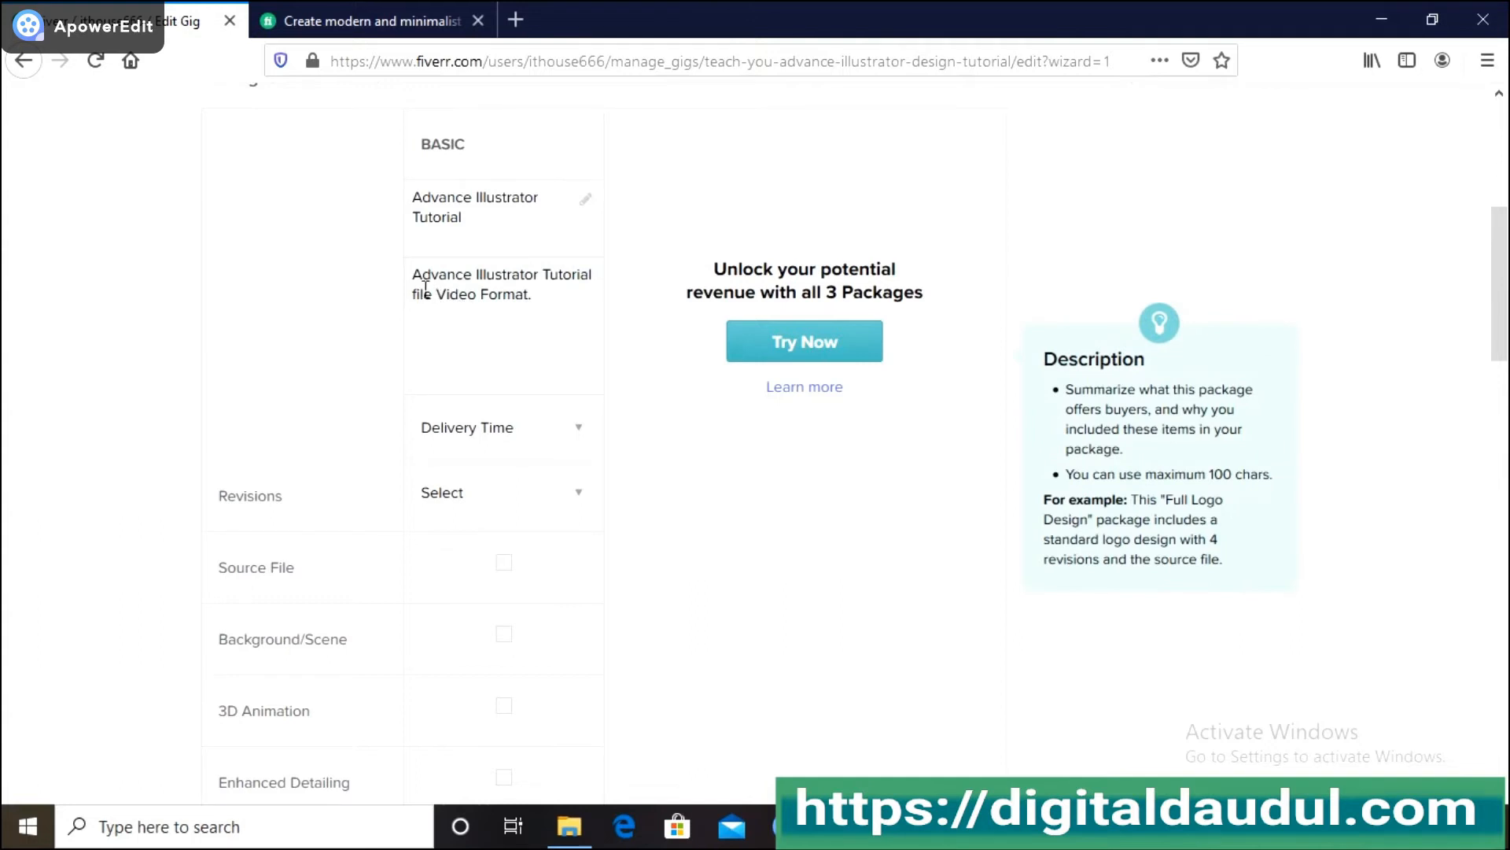
pyautogui.moveTo(428, 285); pyautogui.dragTo(583, 285)
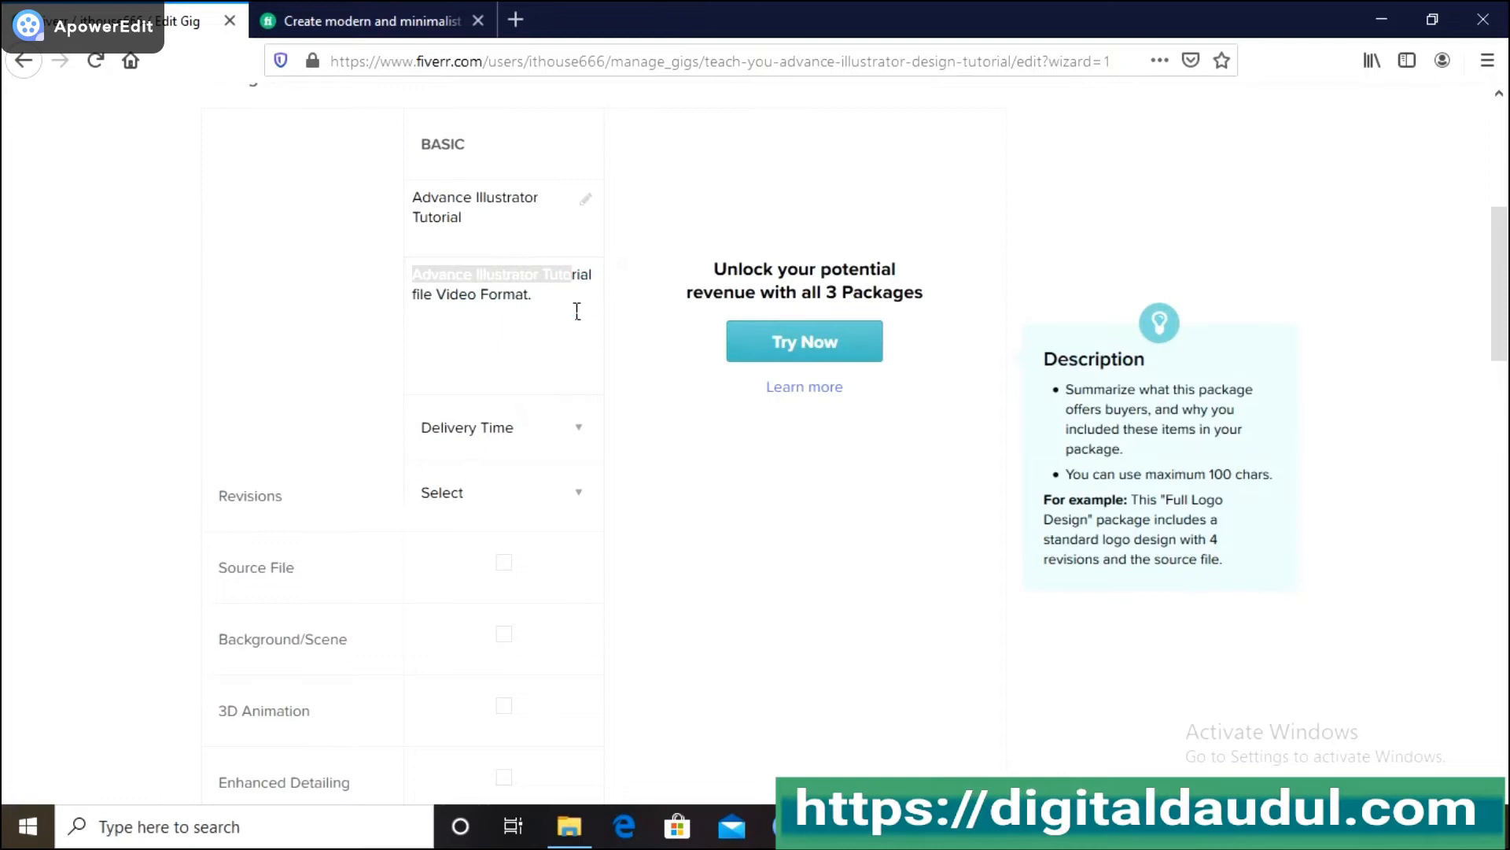
pyautogui.click(577, 313)
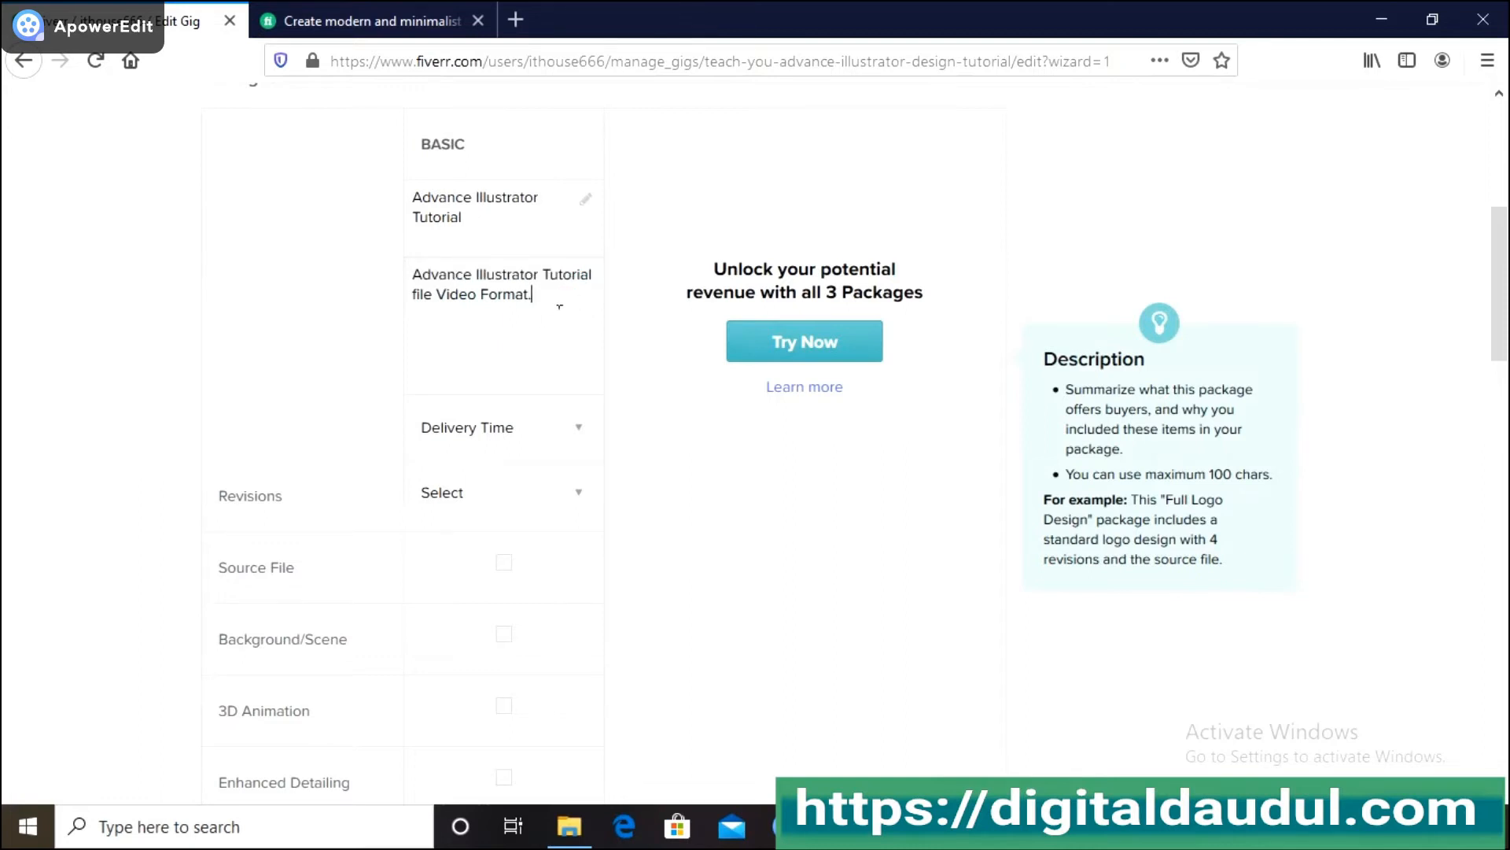
pyautogui.hotkey('ctrl', 'a')
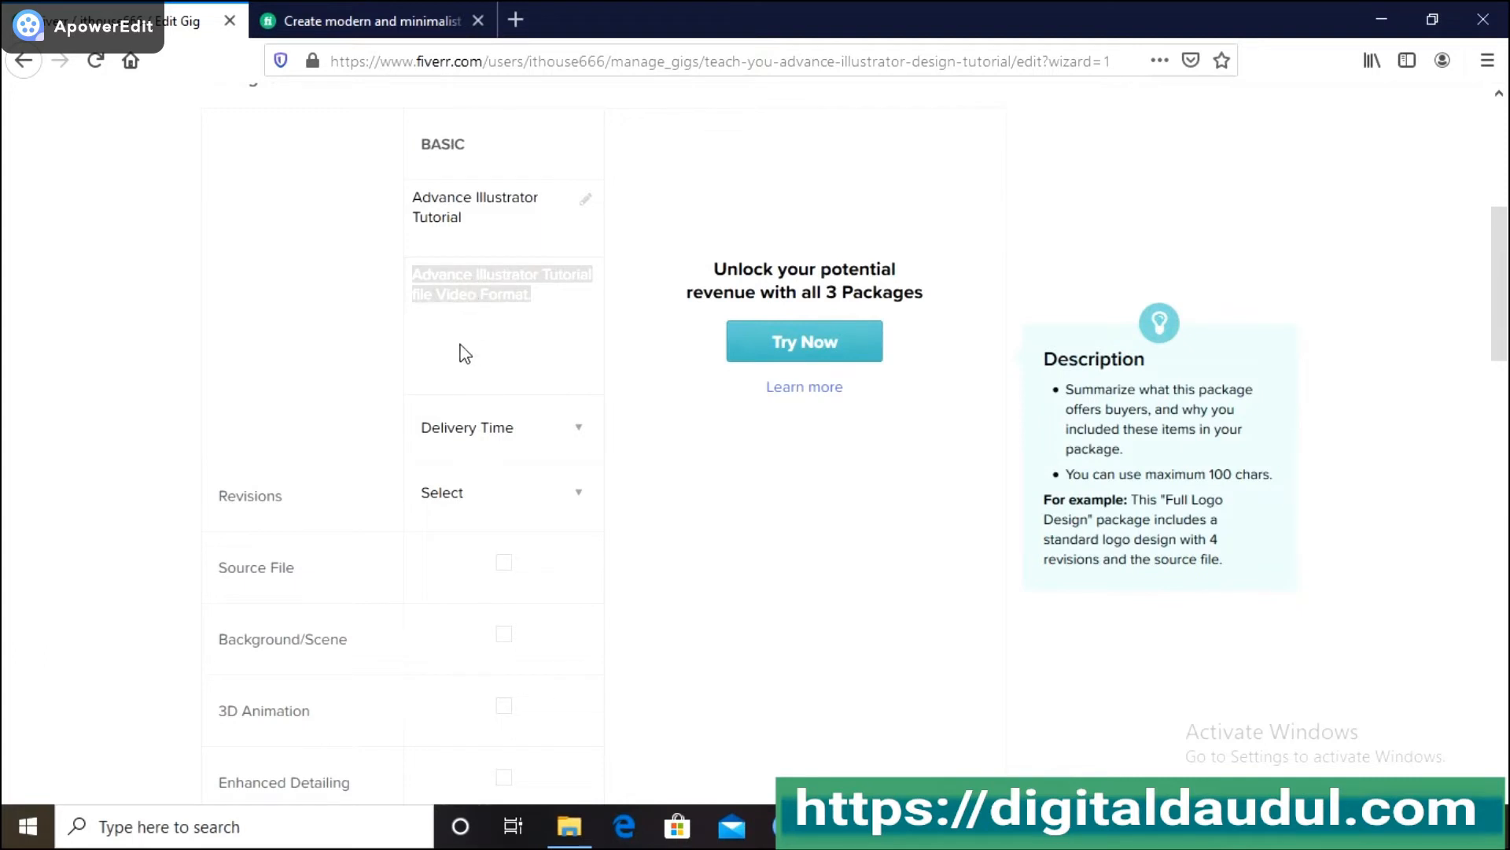
# Set the Basic package's delivery time to 1 Day Delivery and view the available revision counts without choosing one.
pyautogui.scroll(-3, 357, 353)
pyautogui.click(583, 211)
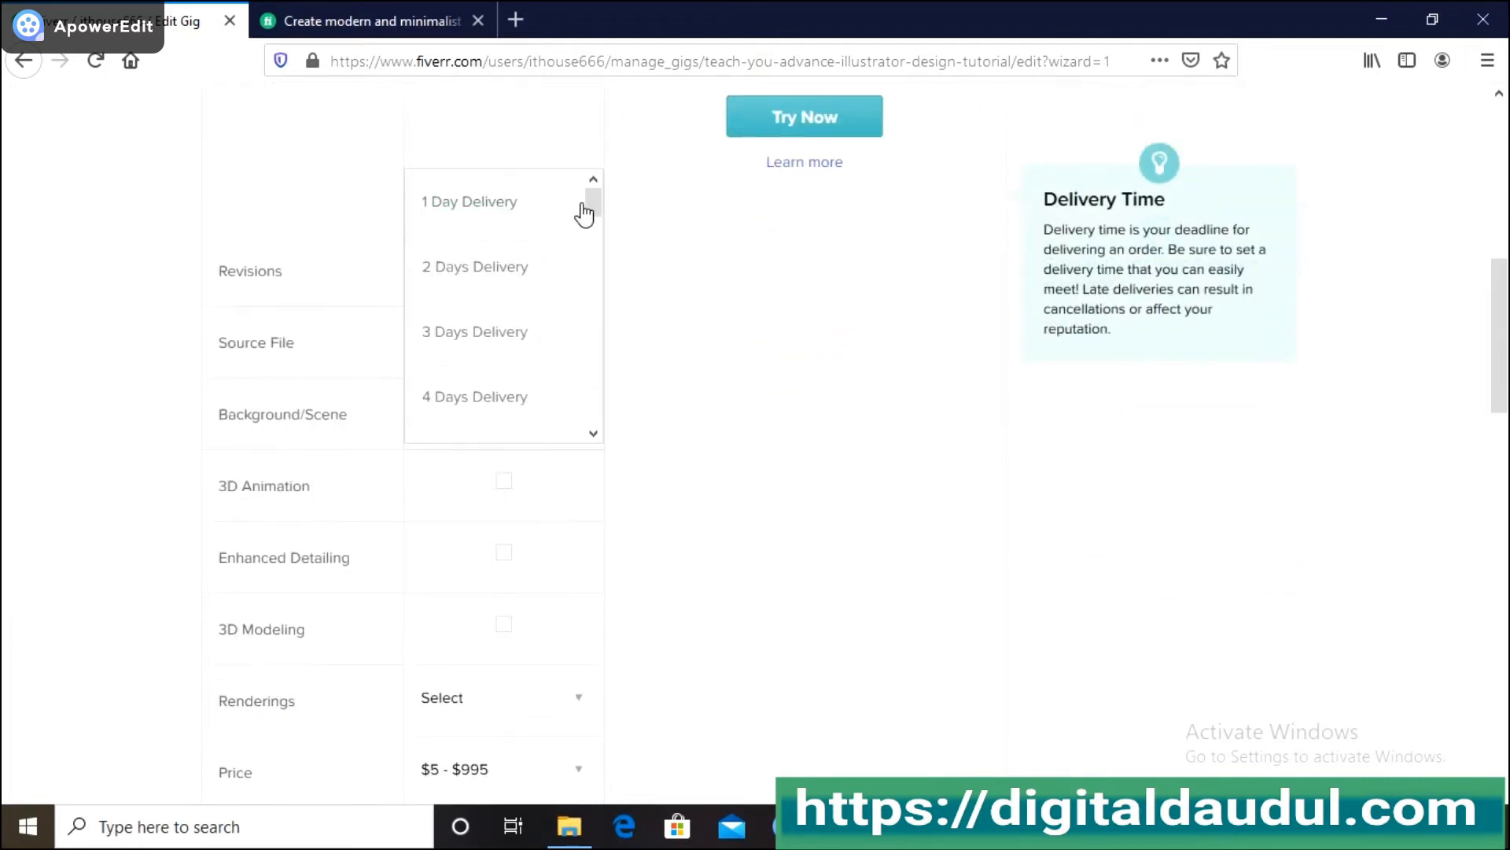
pyautogui.click(496, 224)
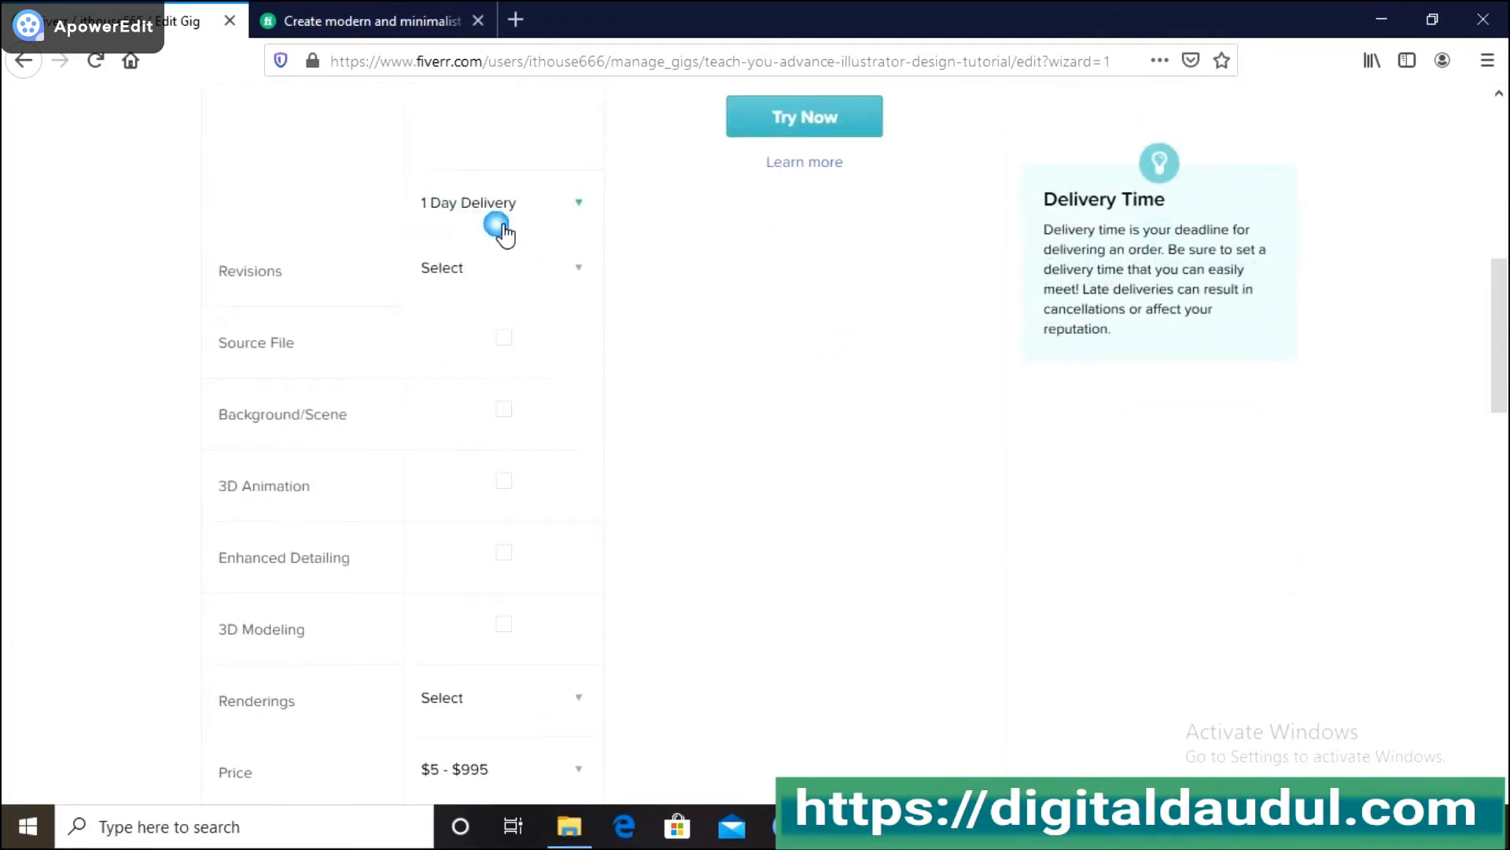
pyautogui.click(580, 279)
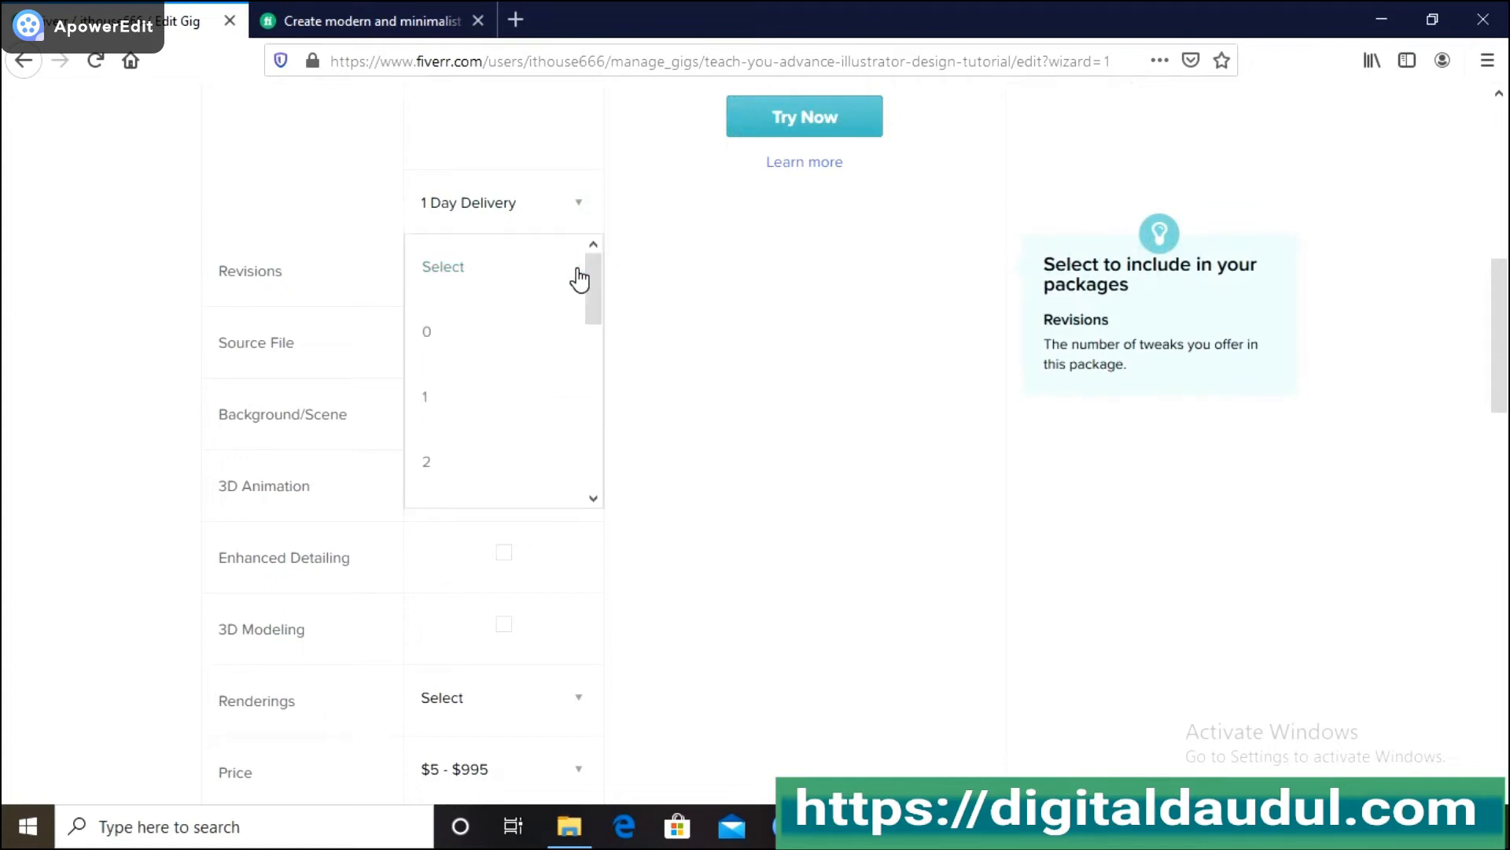
pyautogui.click(146, 327)
# Set the Basic package's price to $10.
pyautogui.scroll(-3, 163, 362)
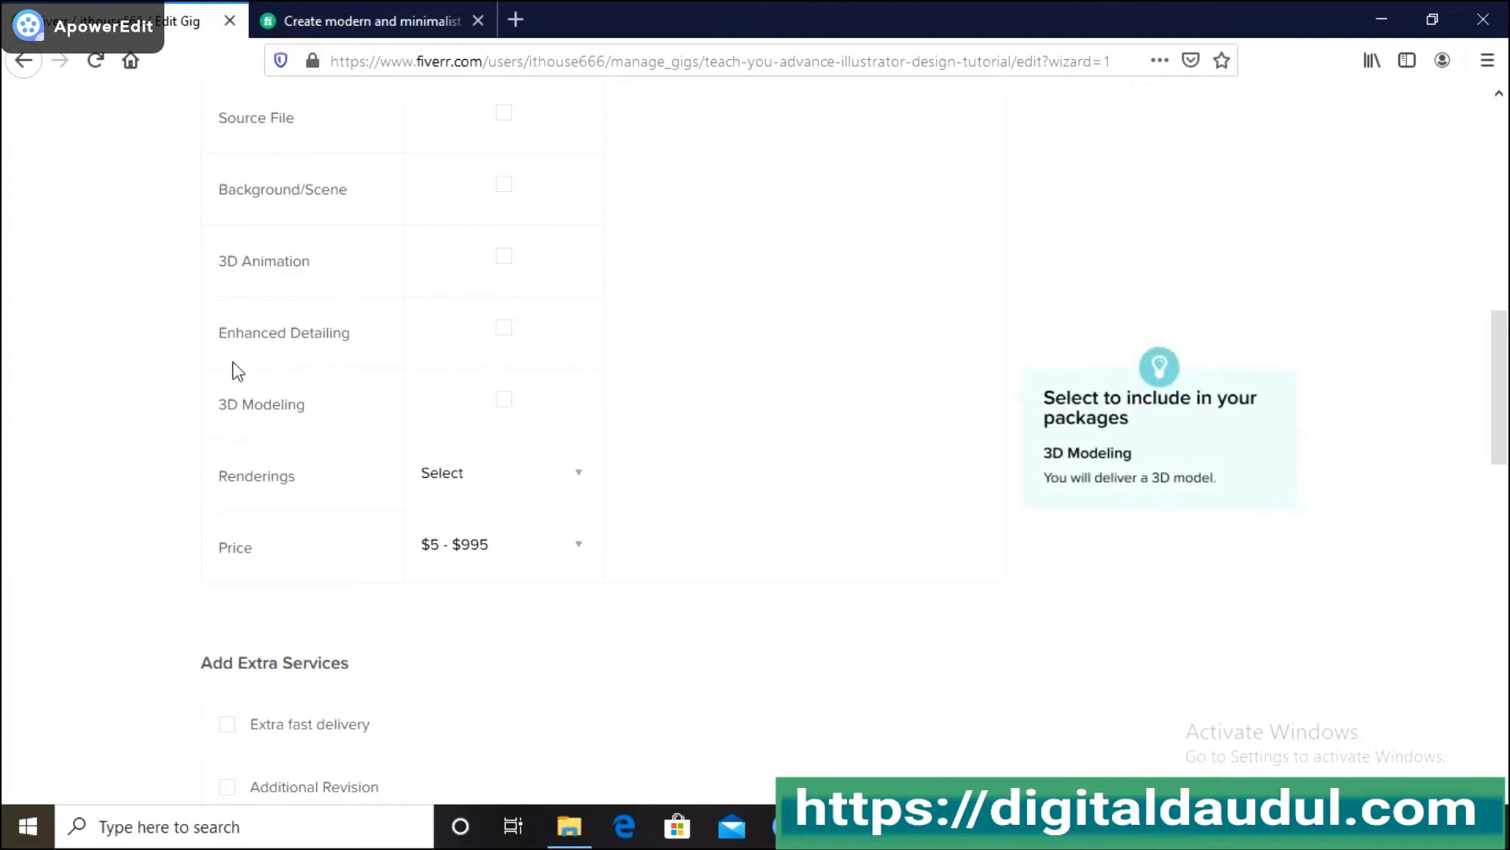
pyautogui.scroll(-3, 212, 354)
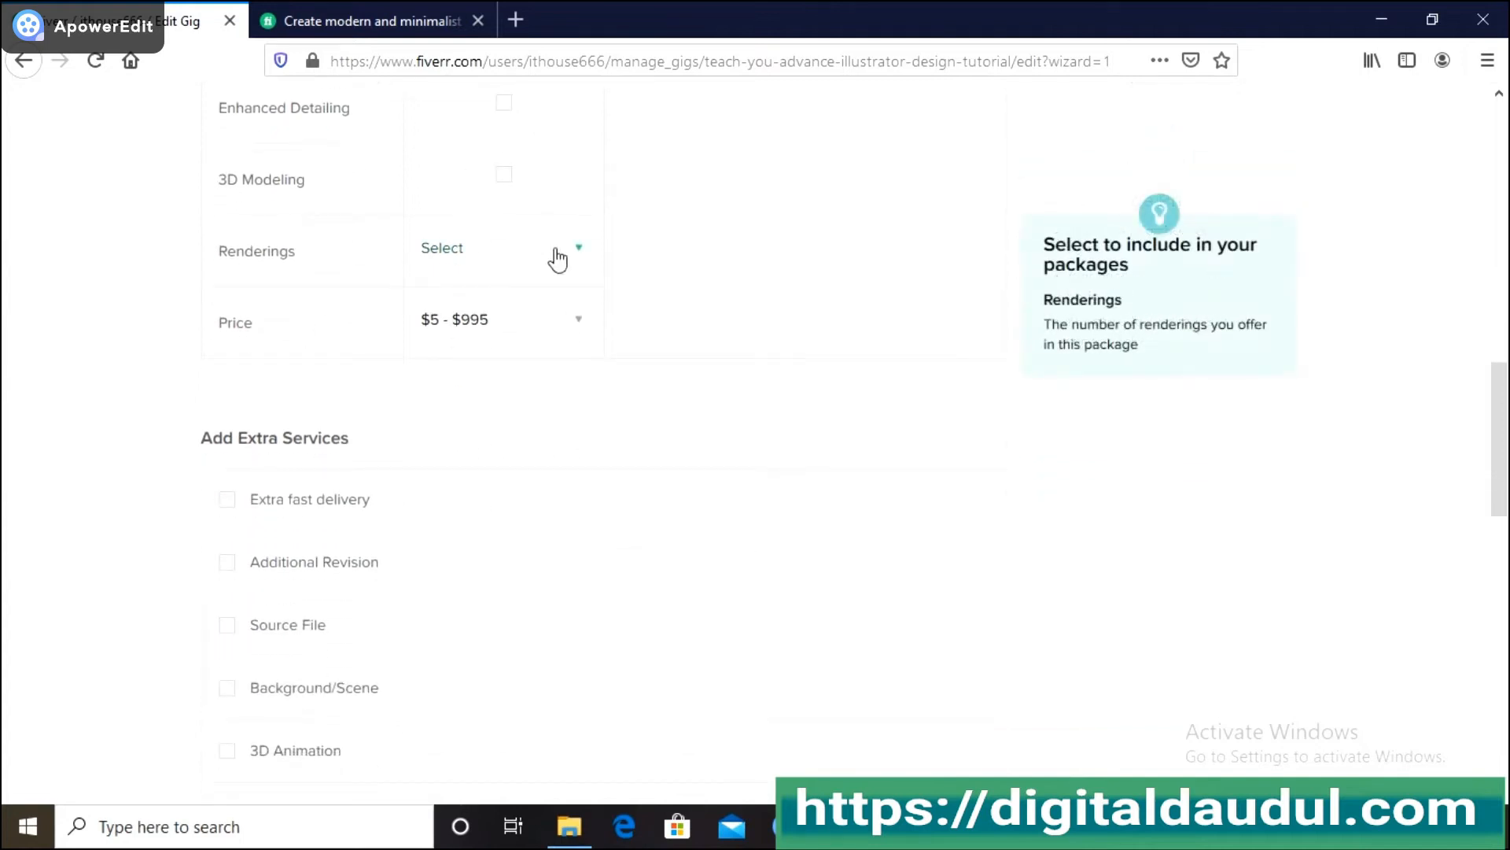
pyautogui.click(576, 325)
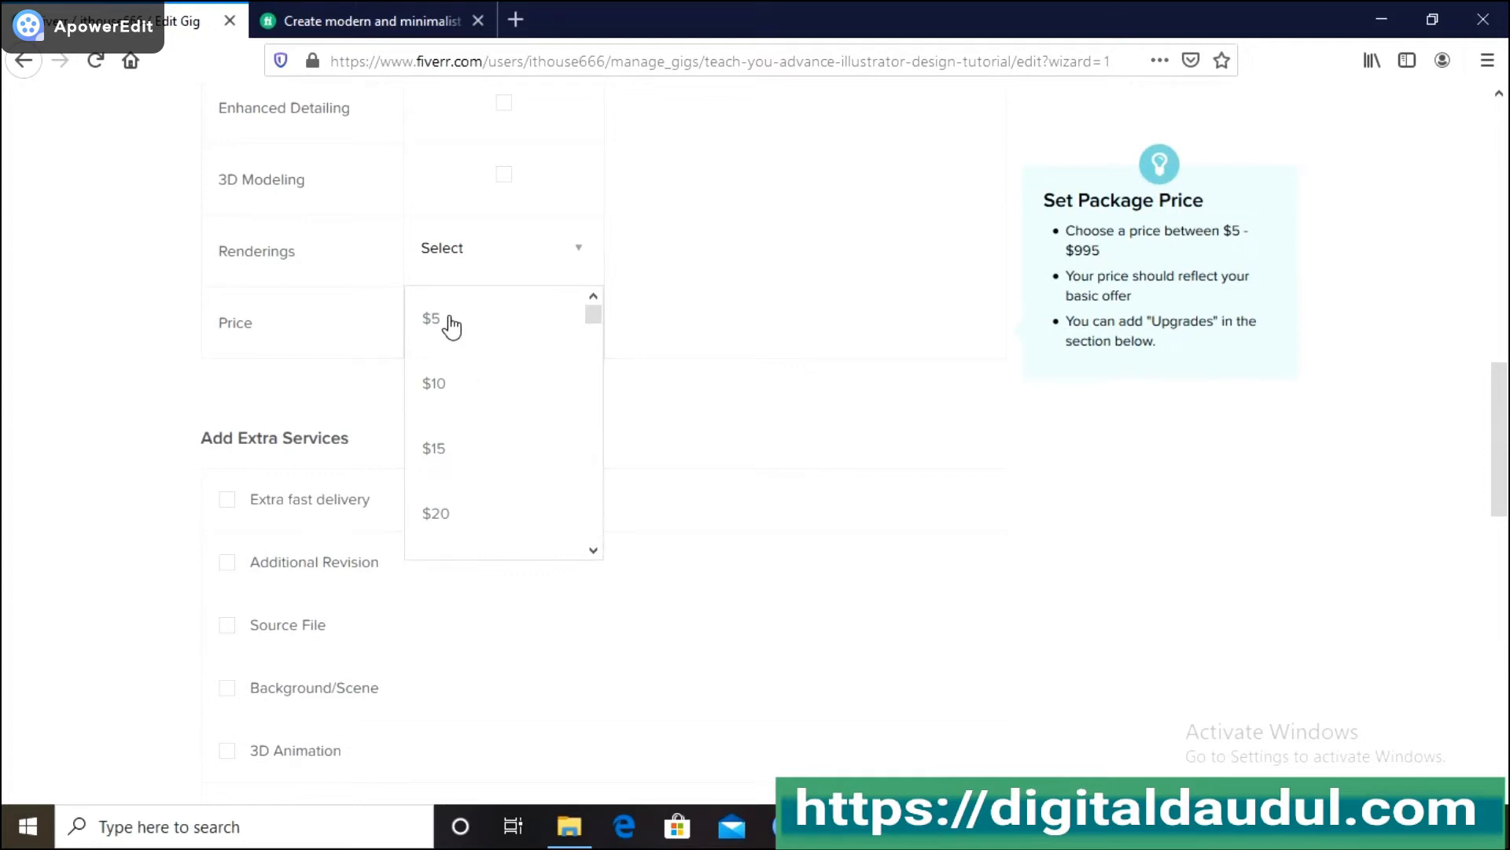
pyautogui.click(446, 385)
pyautogui.scroll(3, 267, 405)
pyautogui.scroll(-1, 472, 456)
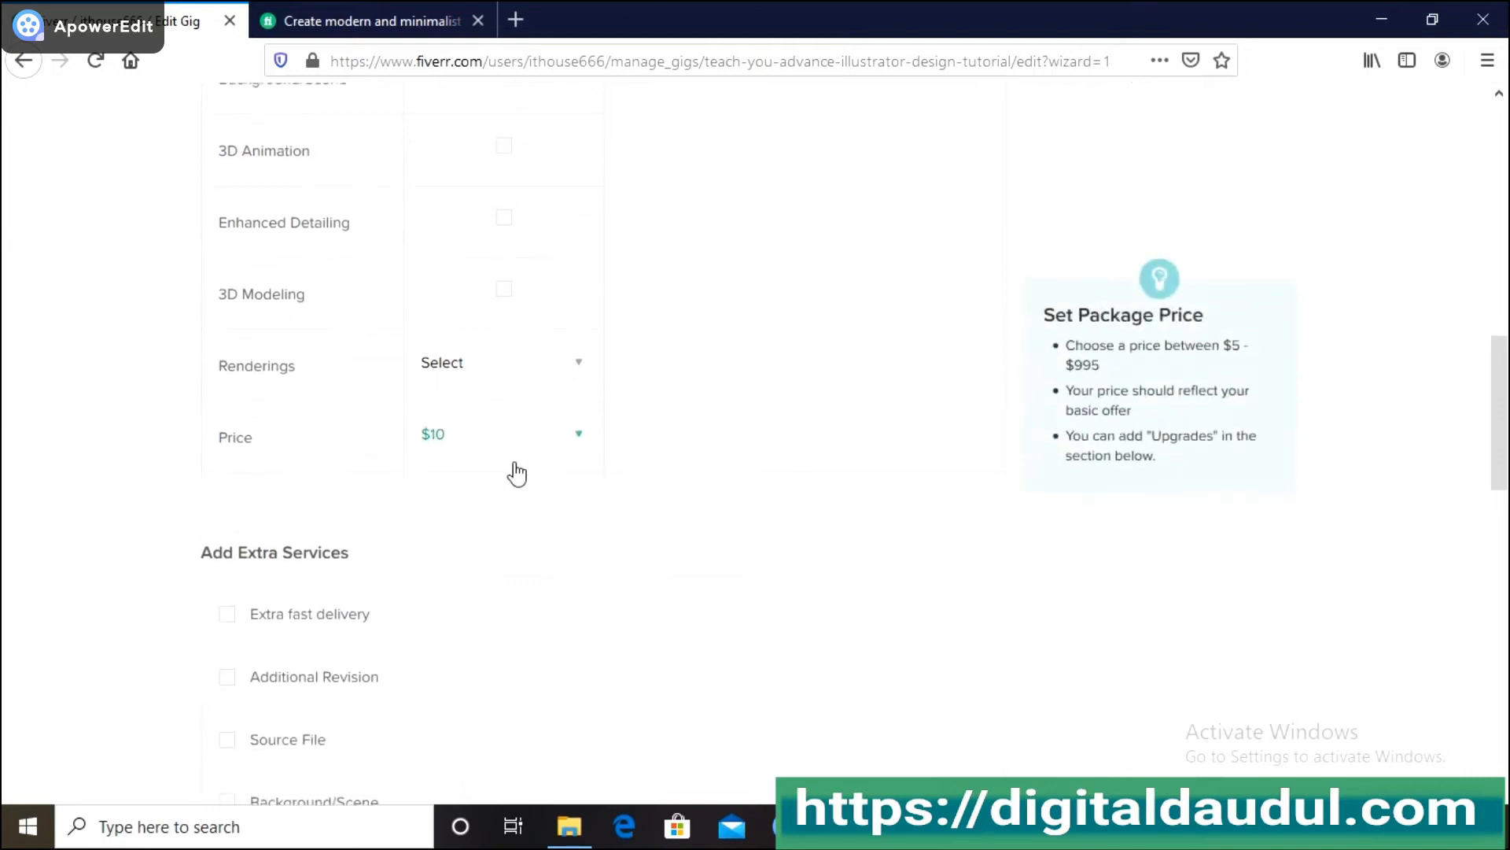
pyautogui.click(565, 444)
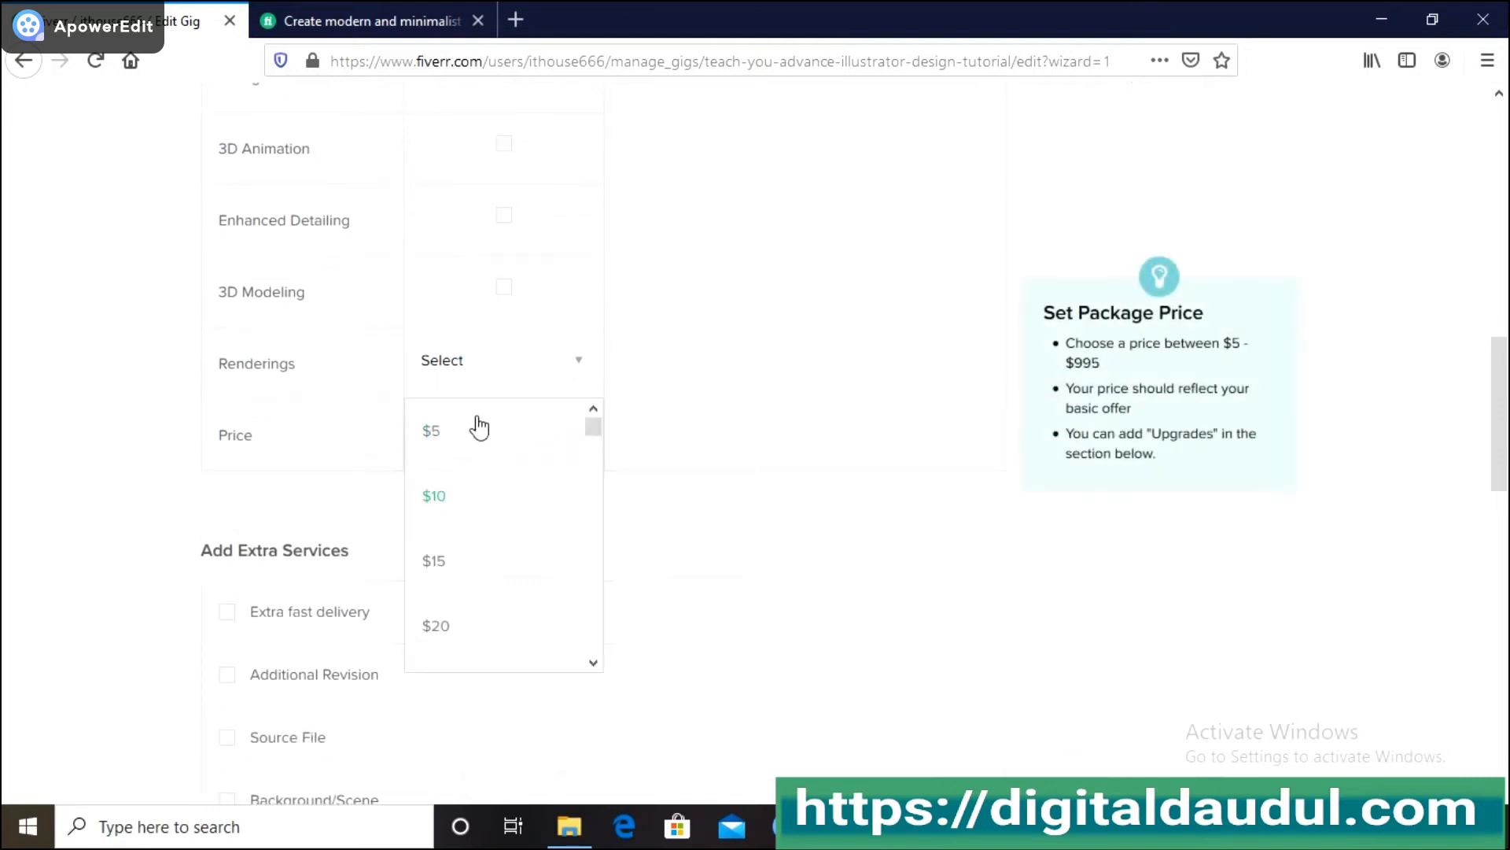
pyautogui.click(445, 497)
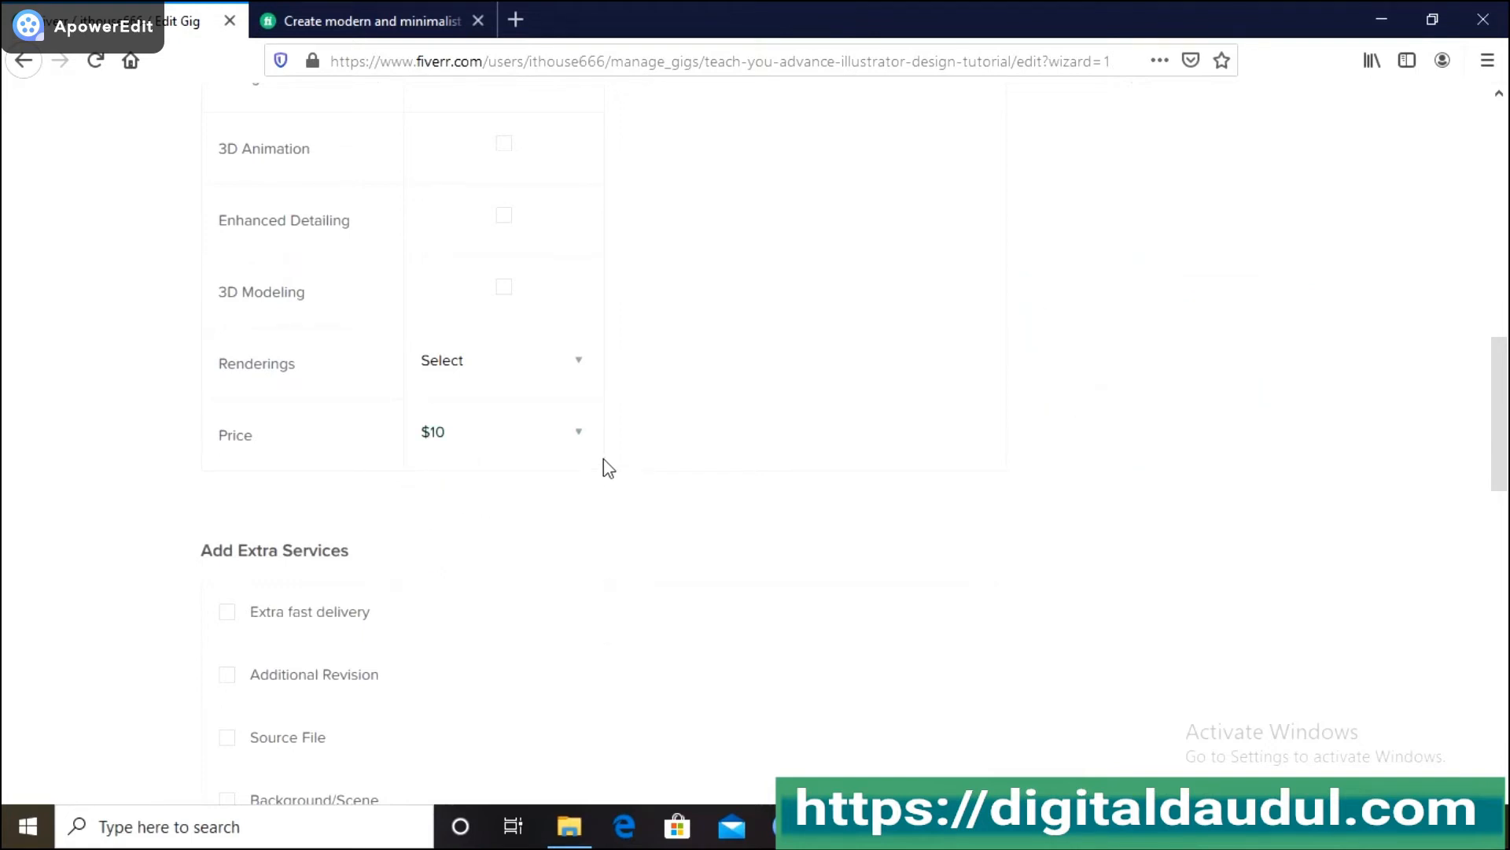
# Try the Extra fast delivery option under Add Extra Services and turn it off again.
pyautogui.scroll(1, 99, 581)
pyautogui.scroll(3, 171, 527)
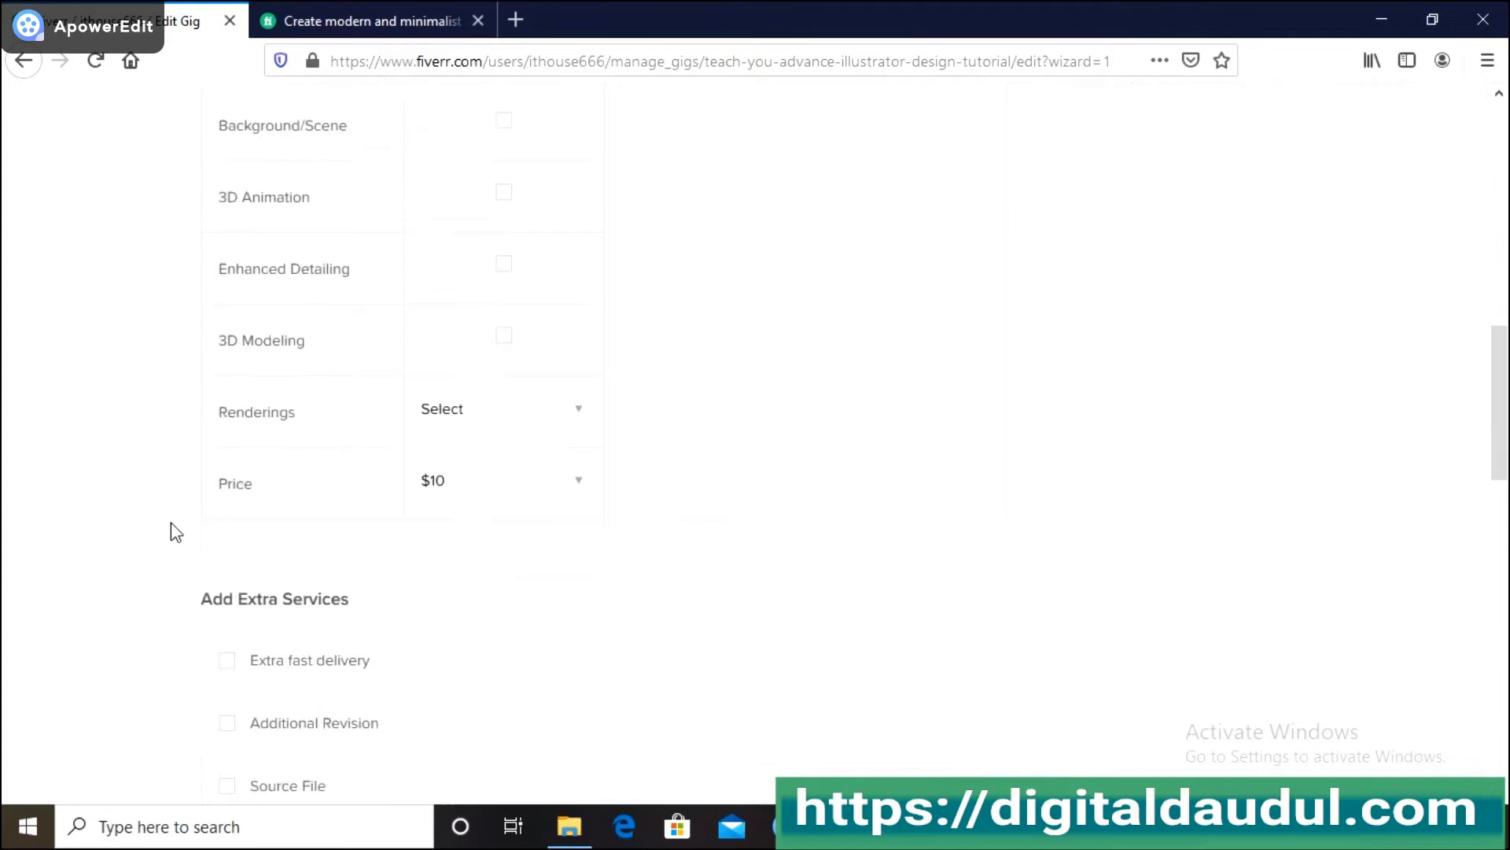
pyautogui.scroll(-3, 239, 503)
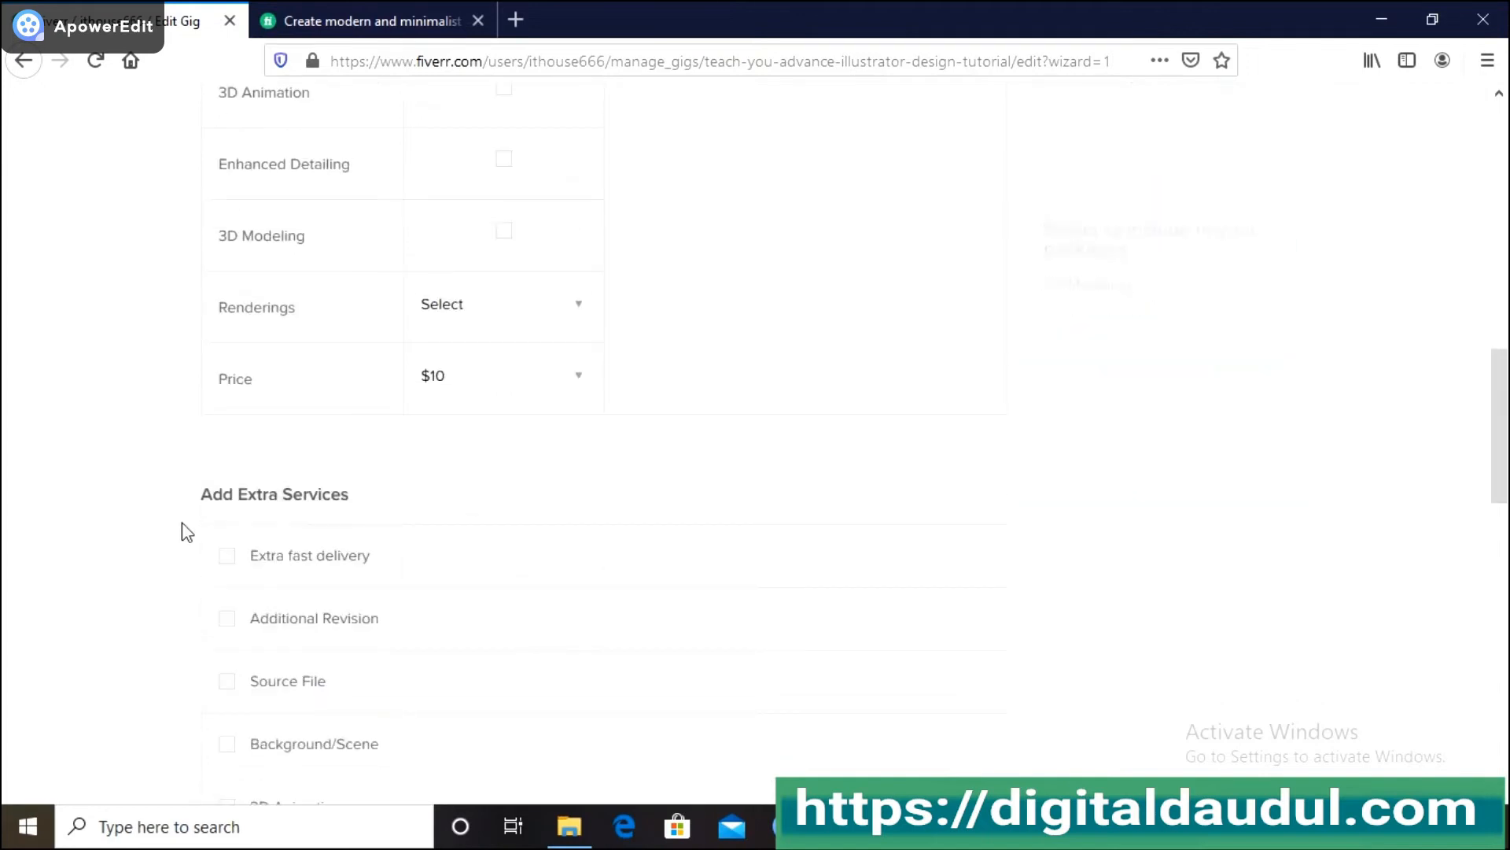
pyautogui.click(236, 565)
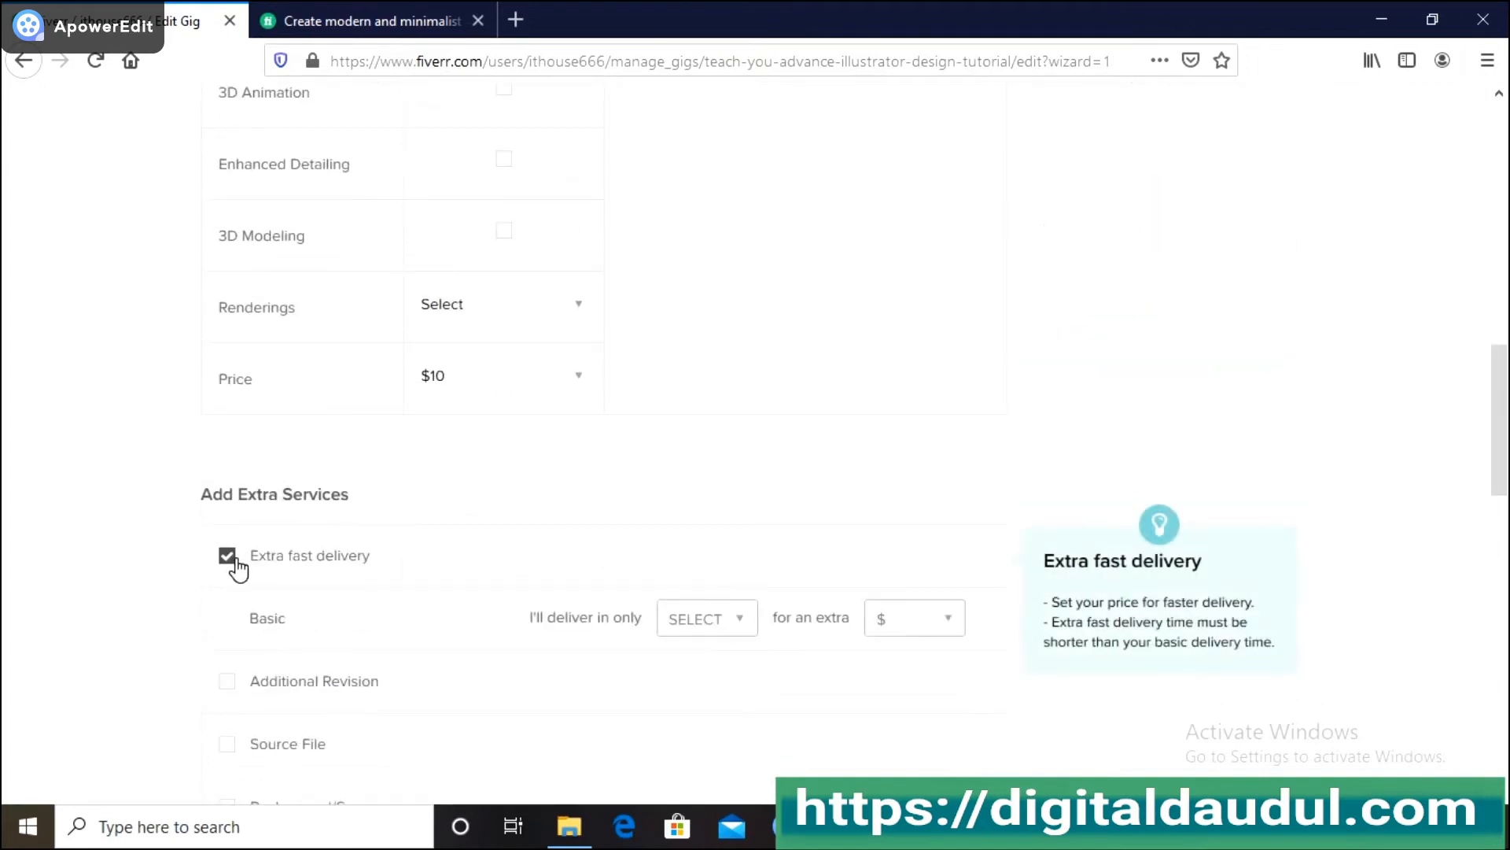
pyautogui.click(236, 565)
# View the delivery times available for the Basic package without choosing a different one.
pyautogui.scroll(6, 522, 472)
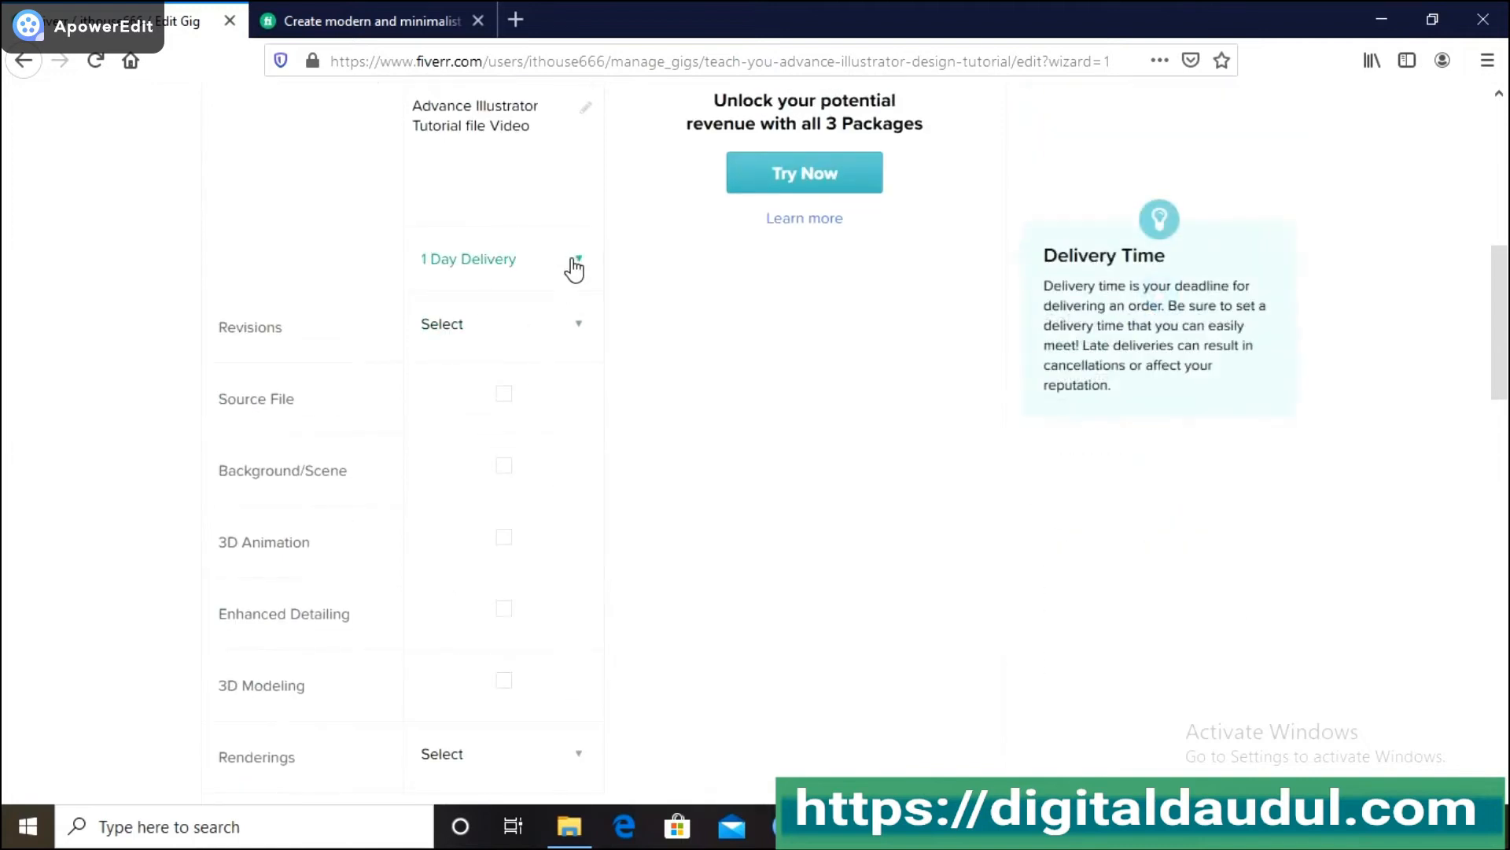
pyautogui.click(574, 267)
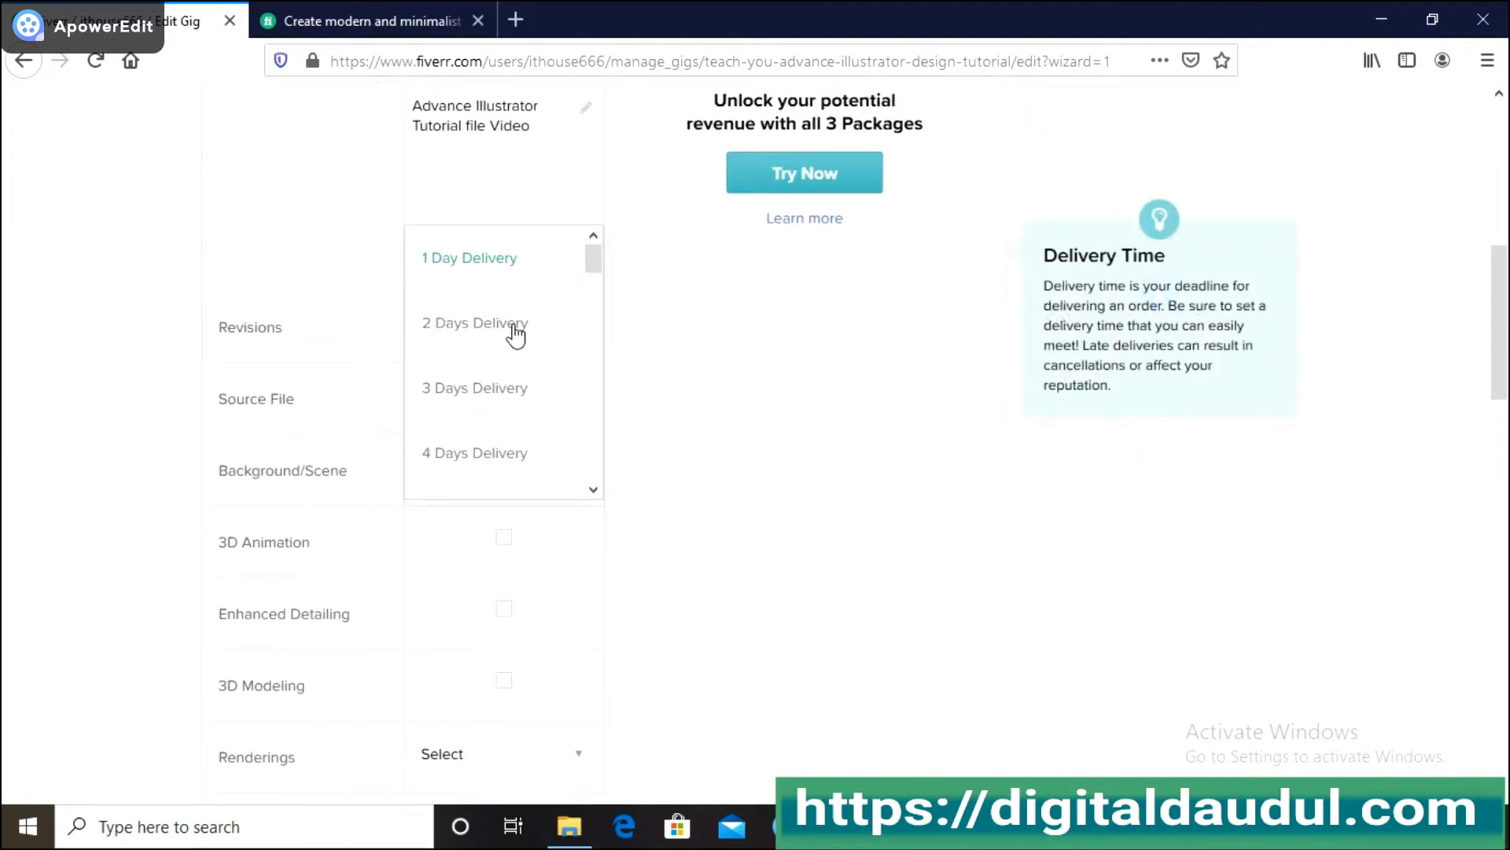
pyautogui.scroll(-3, 118, 533)
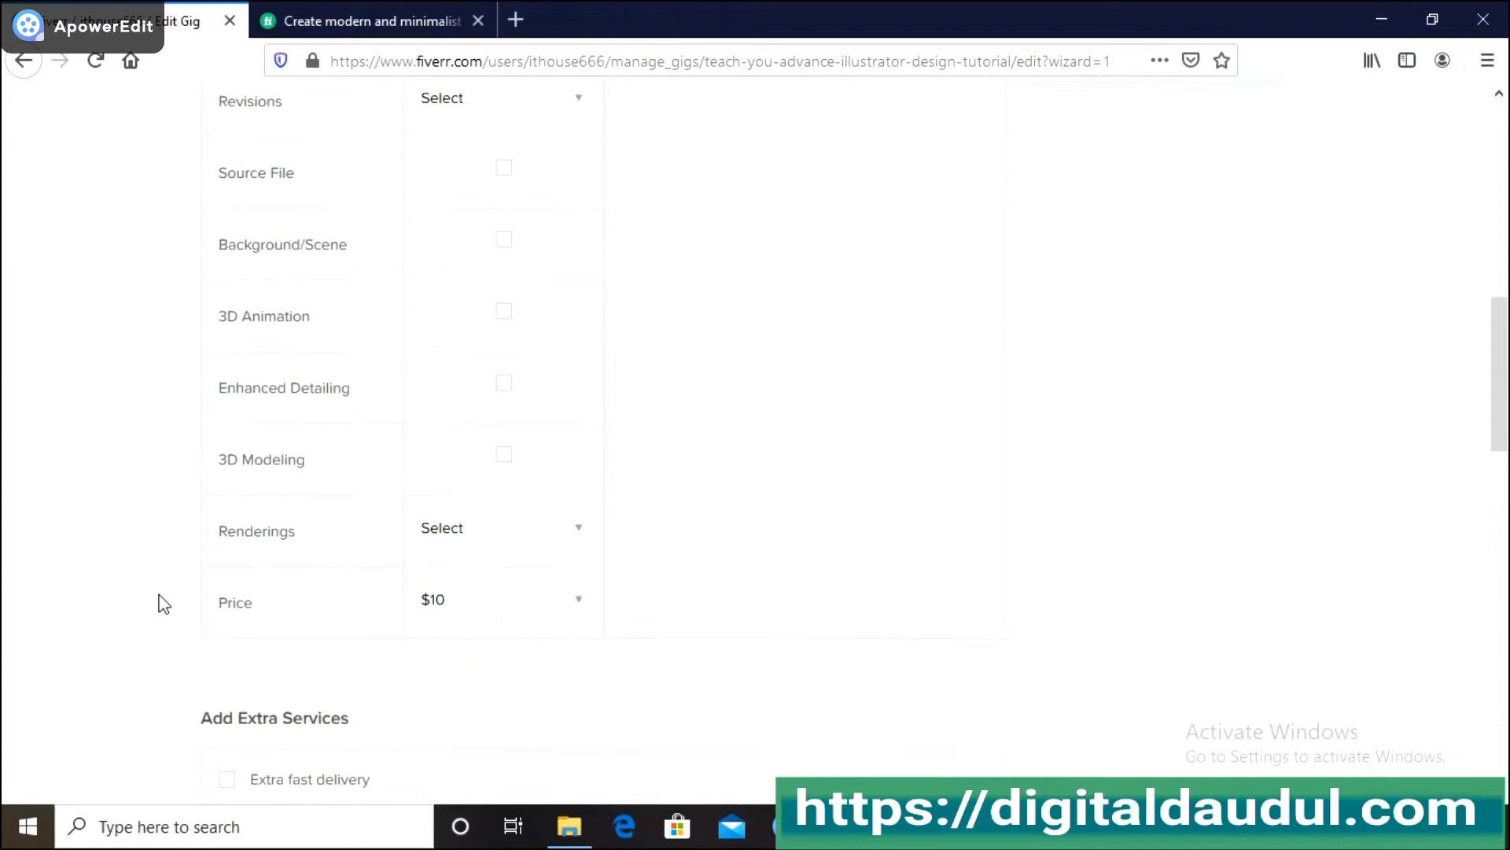
# Try offering Extra fast delivery for the Basic package in 1 DAY for an extra $5.
pyautogui.scroll(-5, 163, 604)
pyautogui.click(228, 331)
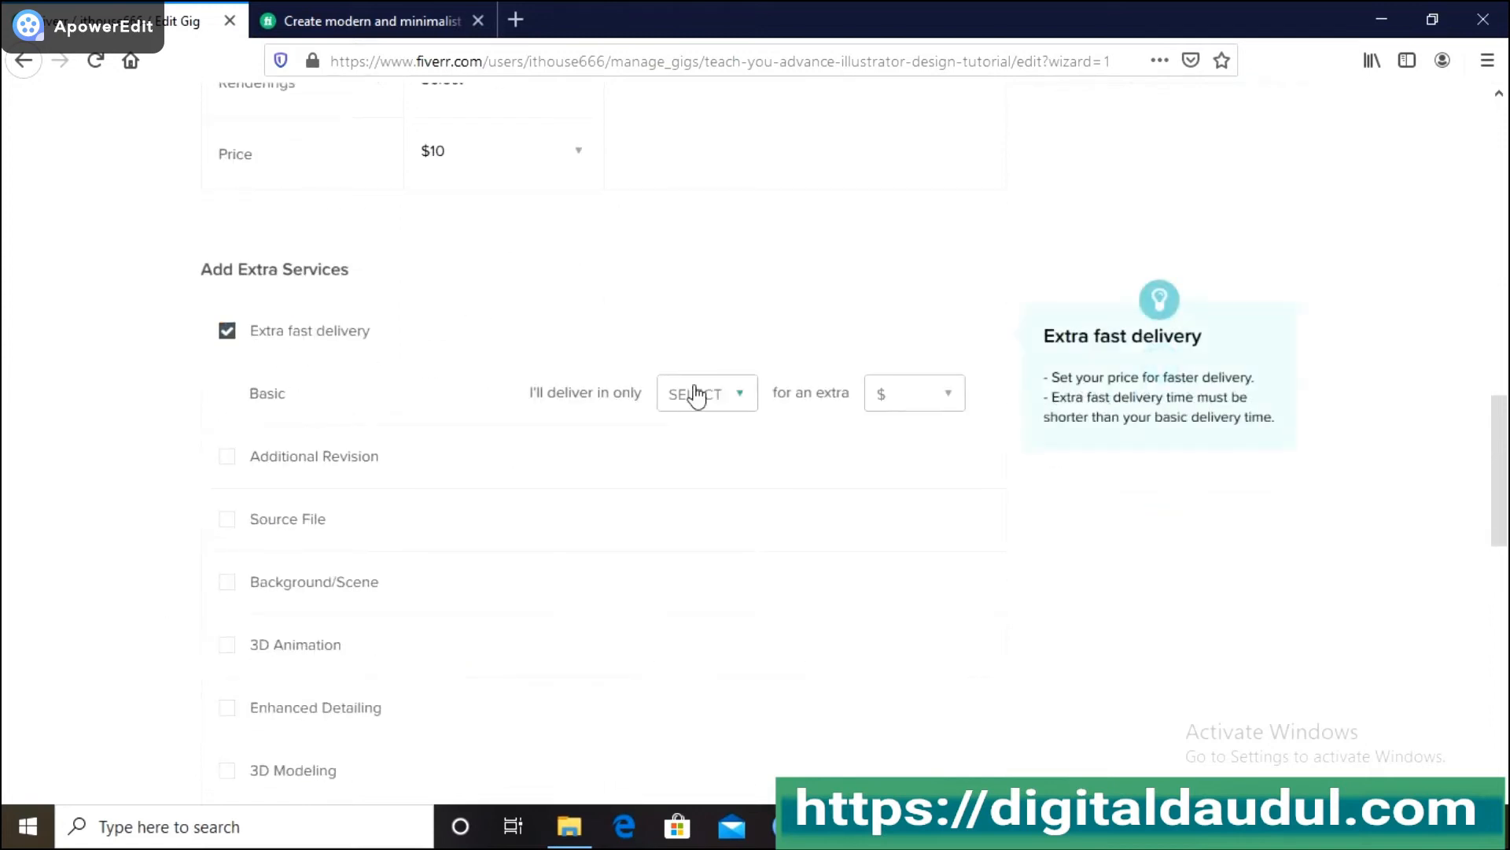
pyautogui.click(739, 403)
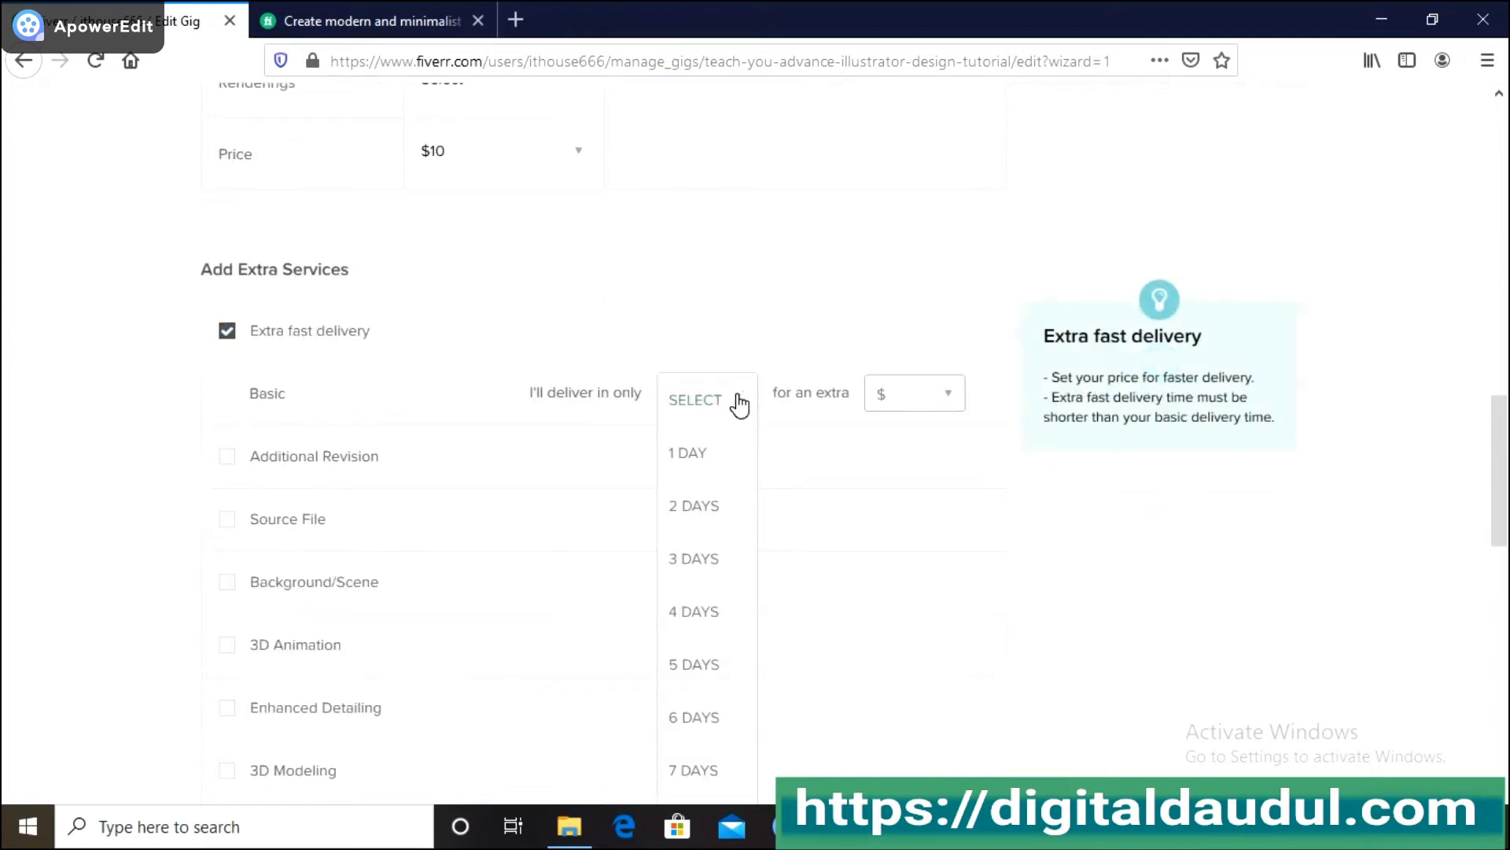
pyautogui.click(695, 464)
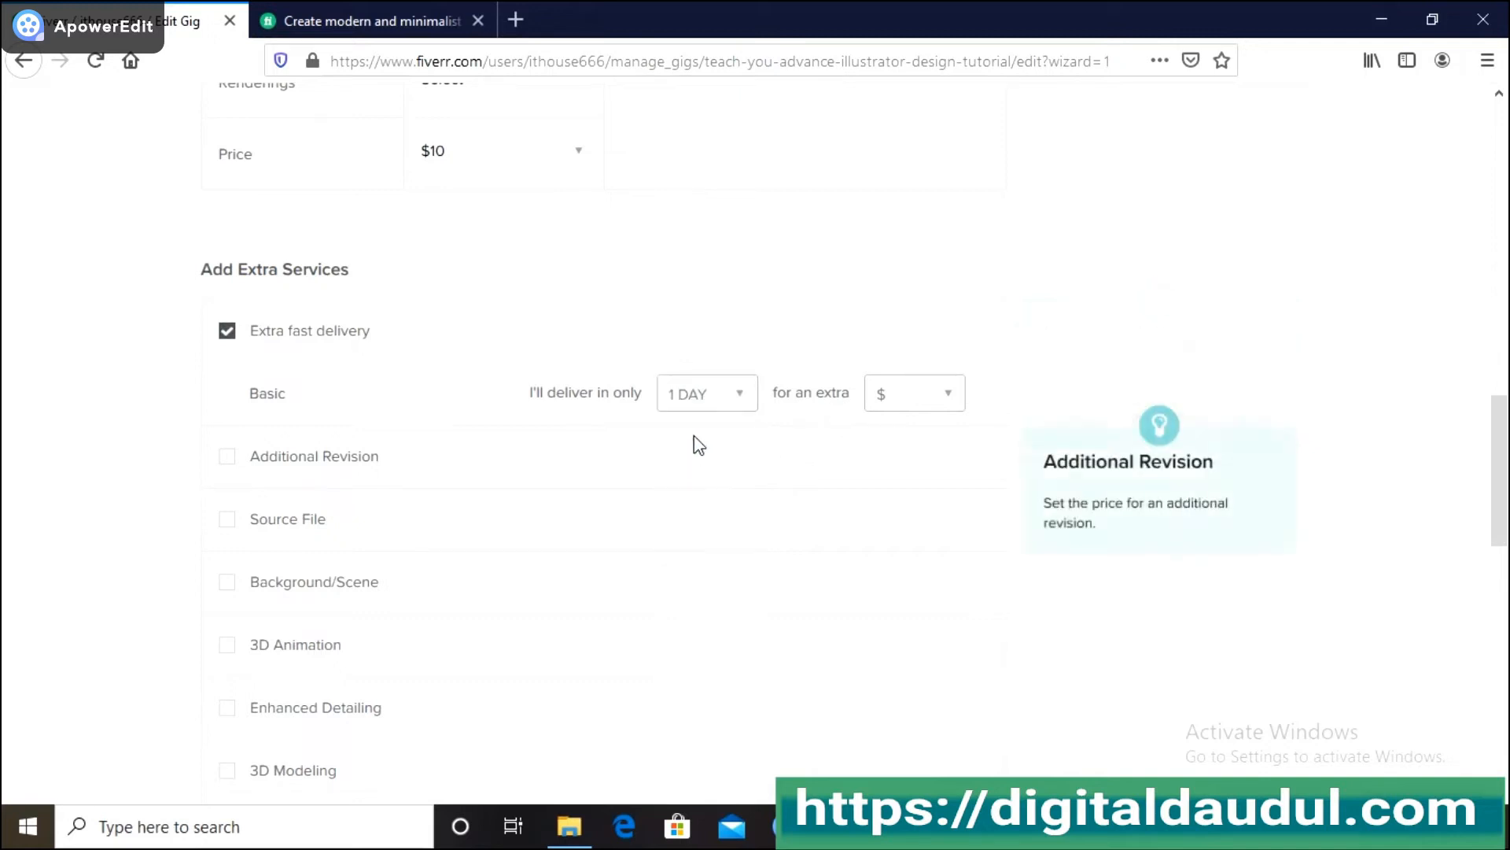
pyautogui.click(936, 394)
pyautogui.click(904, 451)
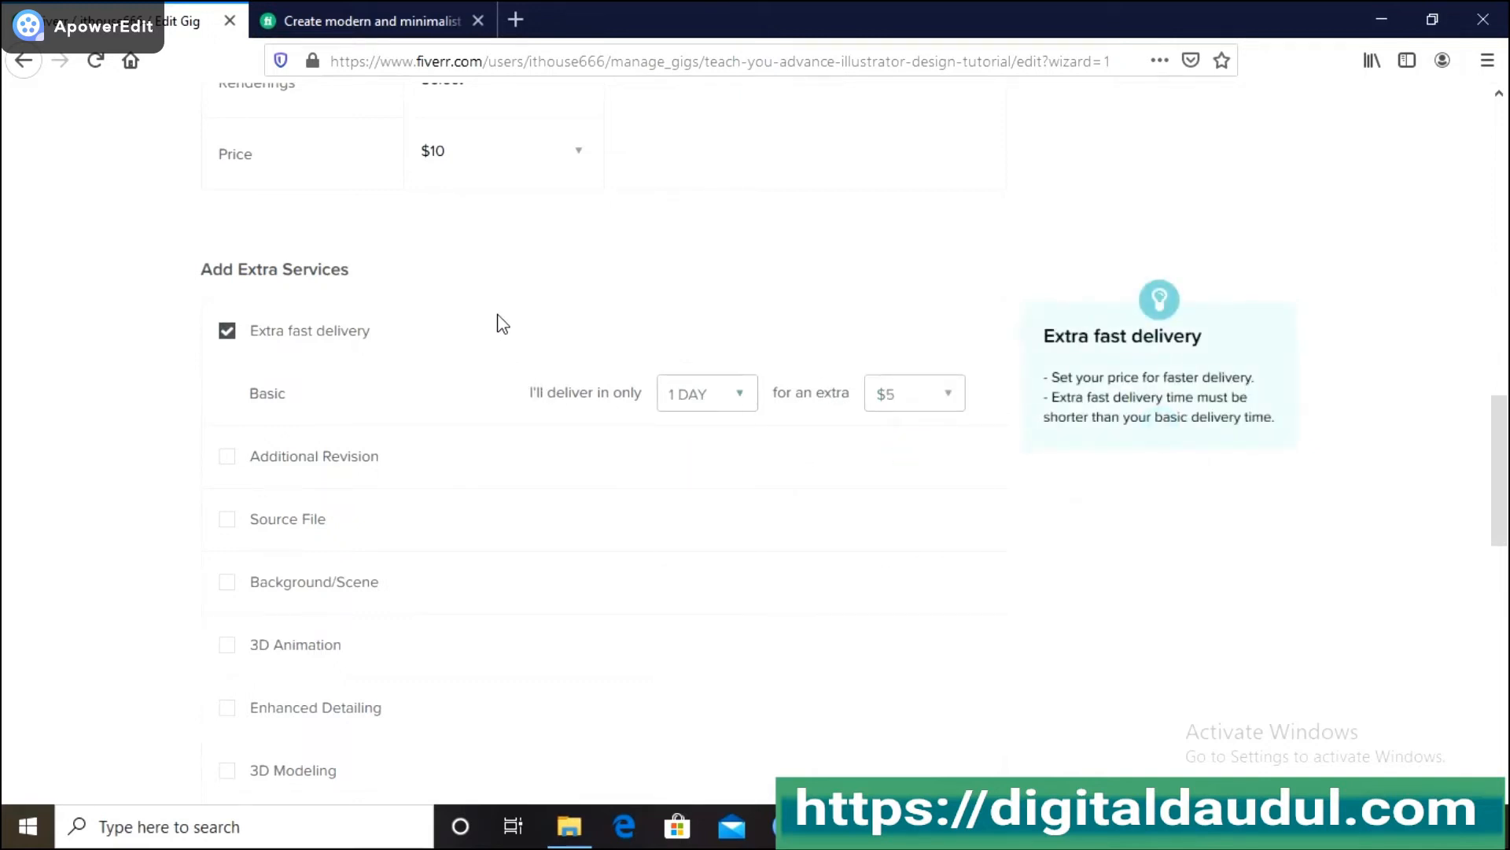
# Check the Basic package's delivery time and turn the Extra fast delivery service off again.
pyautogui.scroll(7, 502, 323)
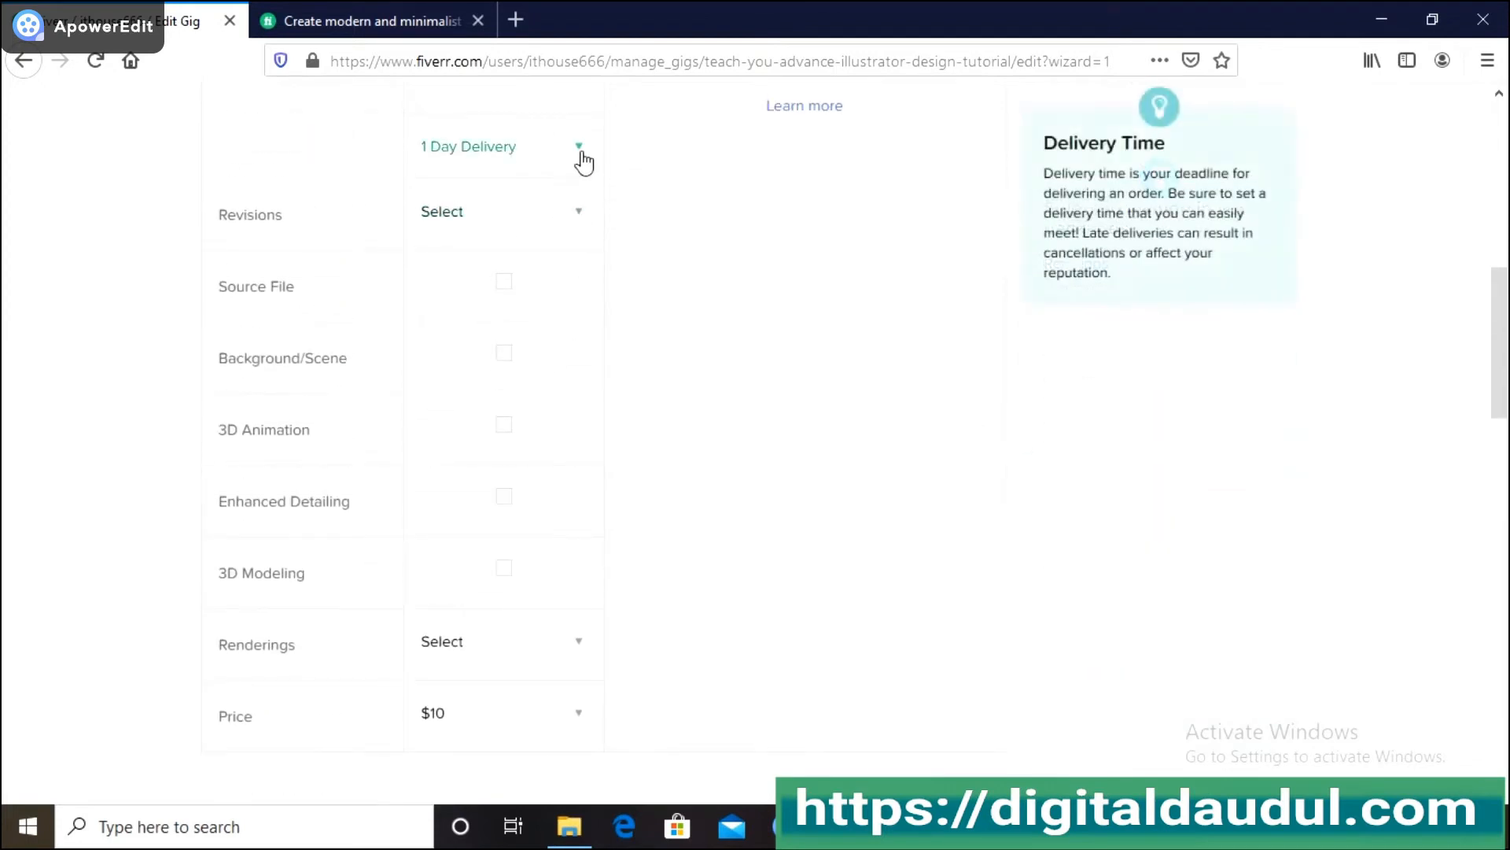
pyautogui.scroll(-7, 182, 393)
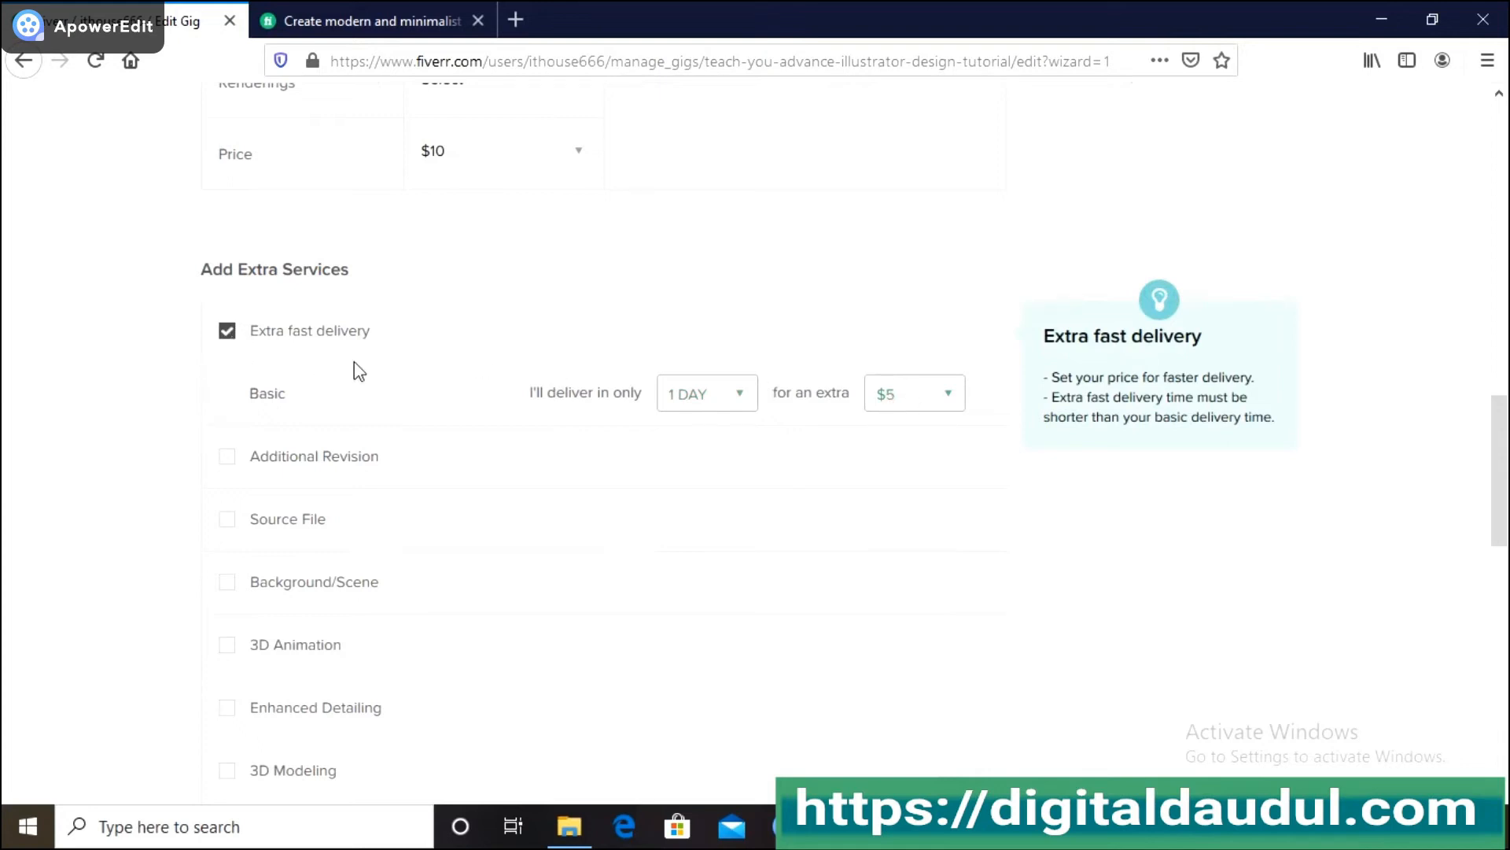
pyautogui.click(228, 334)
# Review the Basic package's options and the list of services under Add Extra Services.
pyautogui.scroll(5, 128, 385)
pyautogui.scroll(-4, 128, 399)
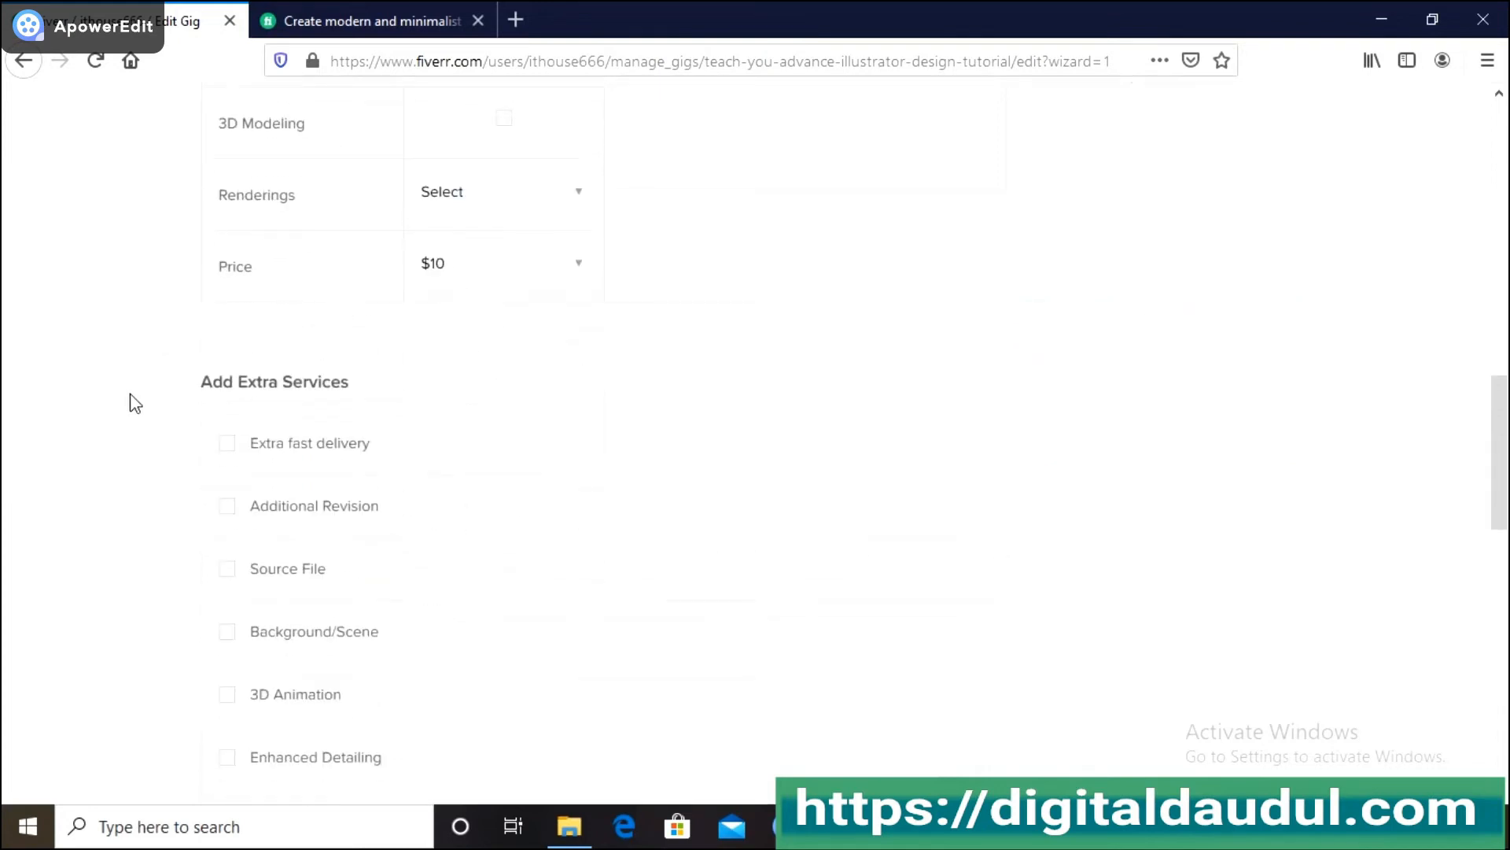
pyautogui.scroll(4, 291, 279)
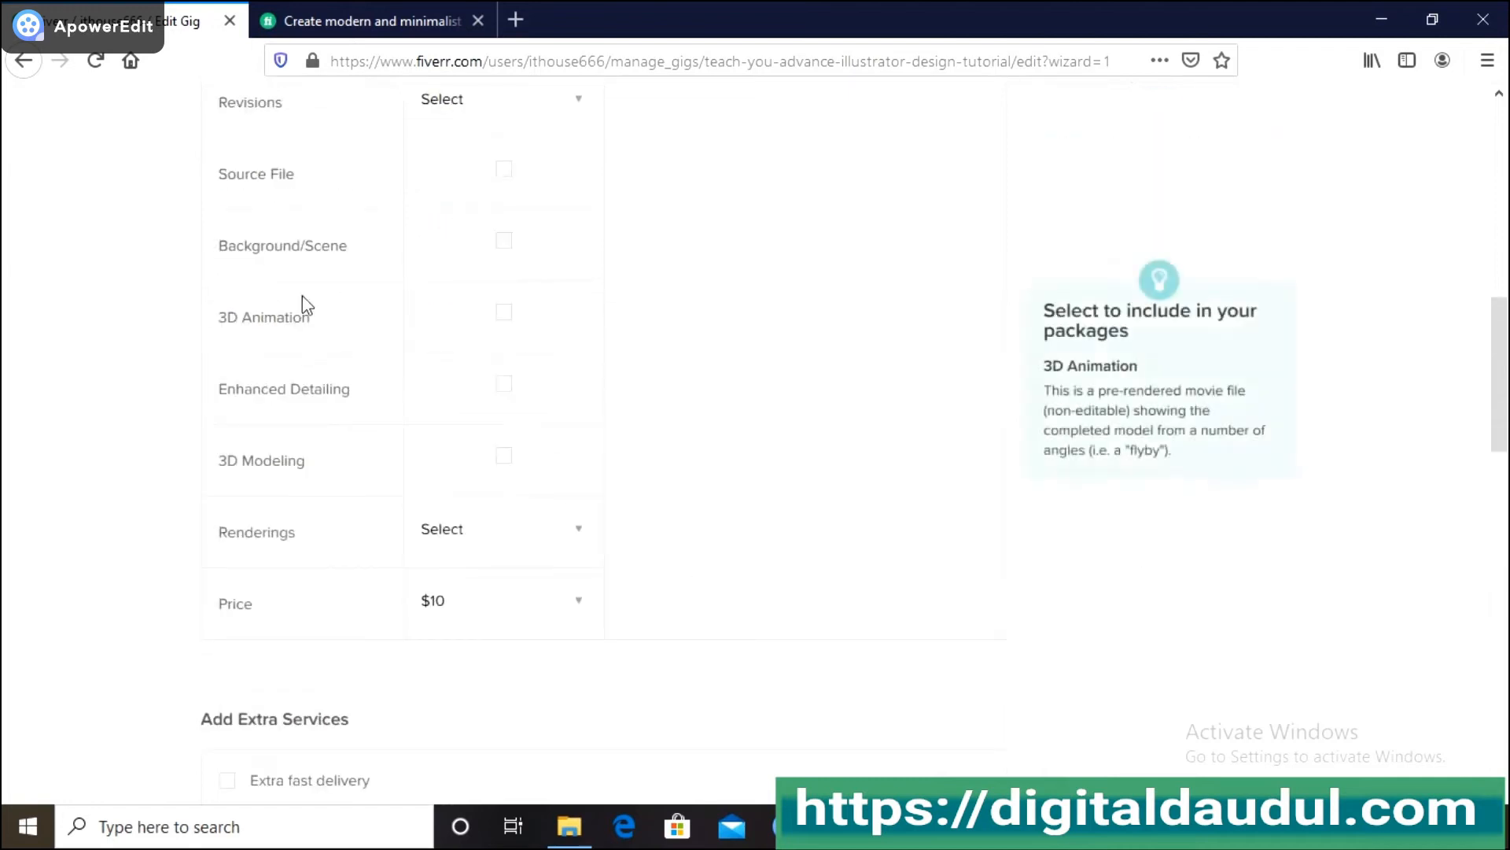
pyautogui.scroll(4, 111, 354)
pyautogui.scroll(-8, 110, 394)
pyautogui.scroll(-5, 105, 425)
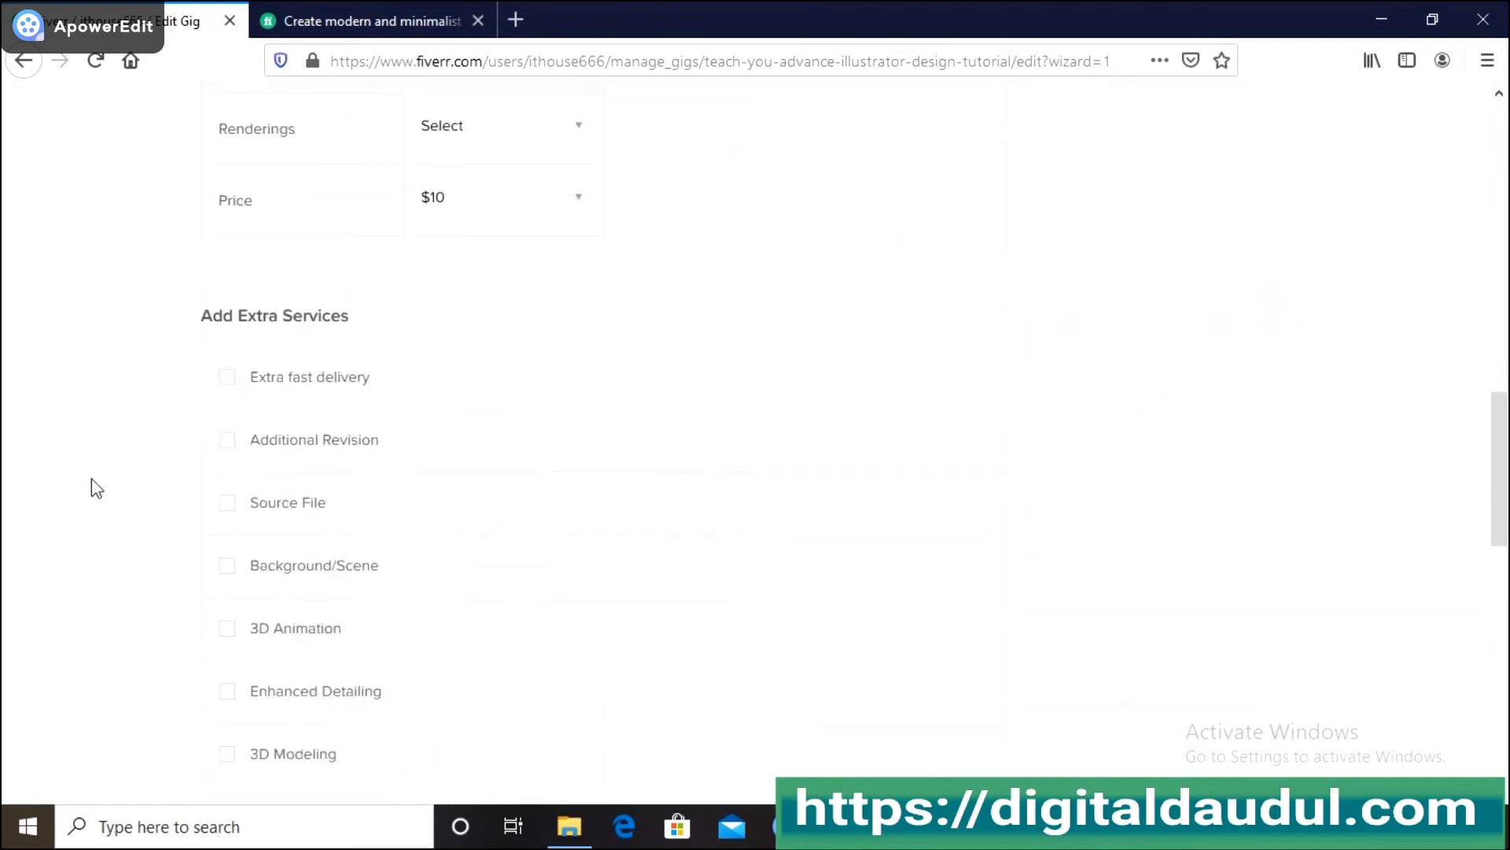
pyautogui.scroll(2, 102, 449)
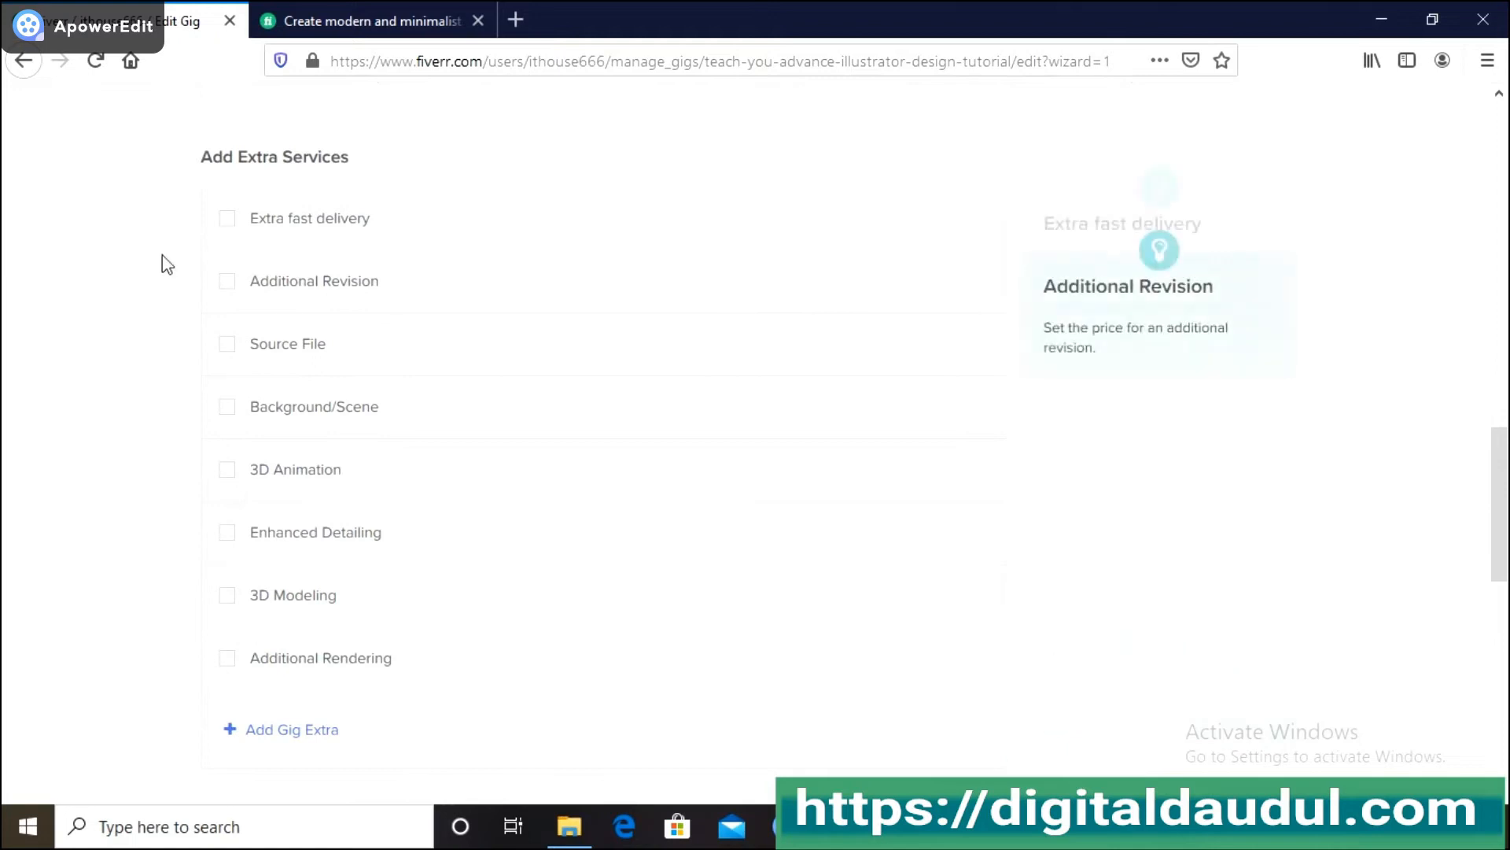
pyautogui.scroll(-1, 110, 472)
pyautogui.scroll(-1, 110, 519)
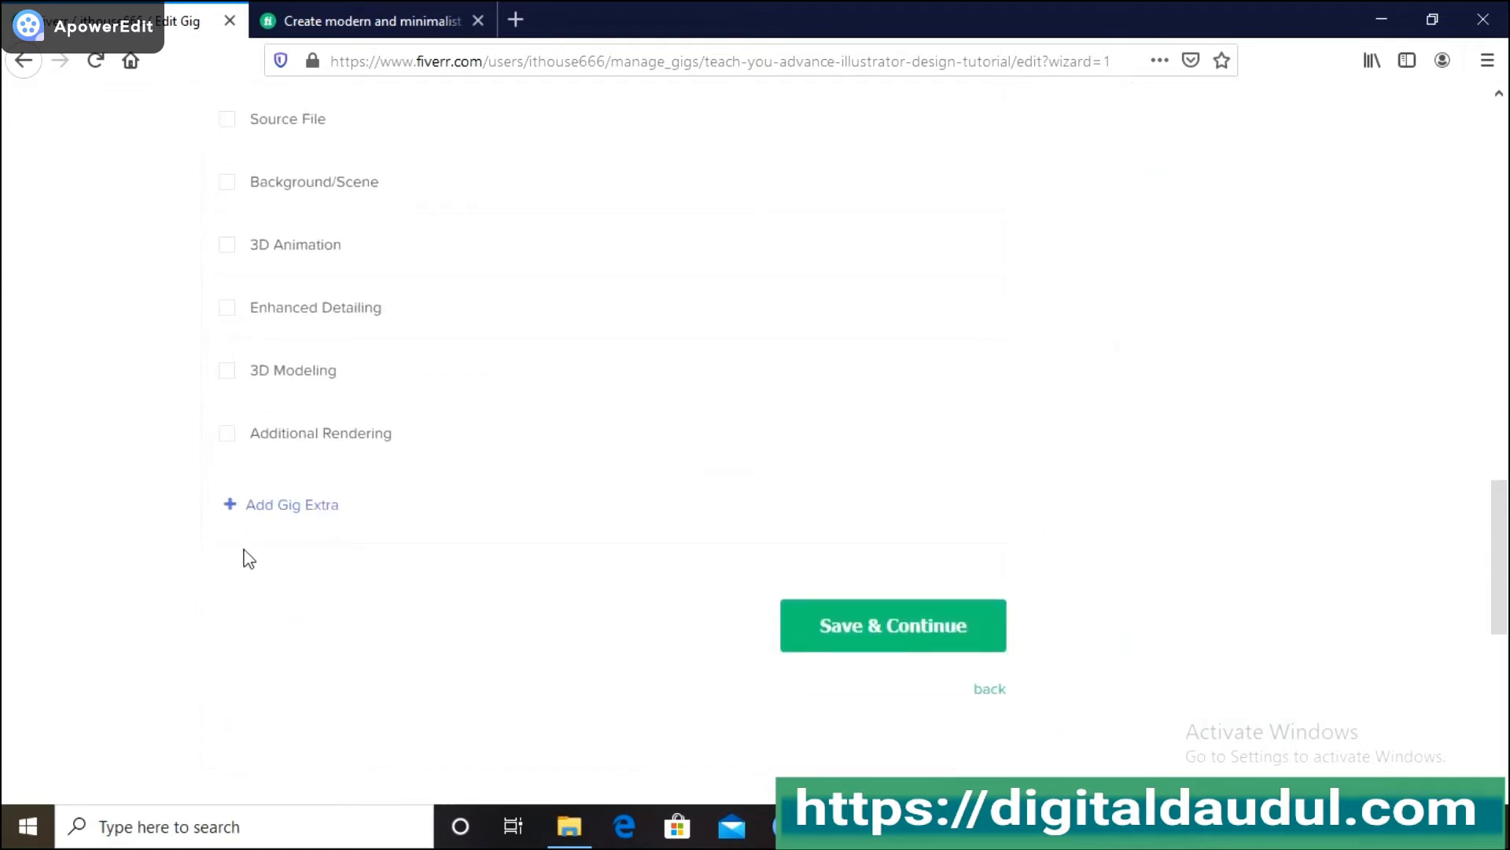
# Add a custom gig extra under Add Extra Services and open its title for editing.
pyautogui.click(291, 508)
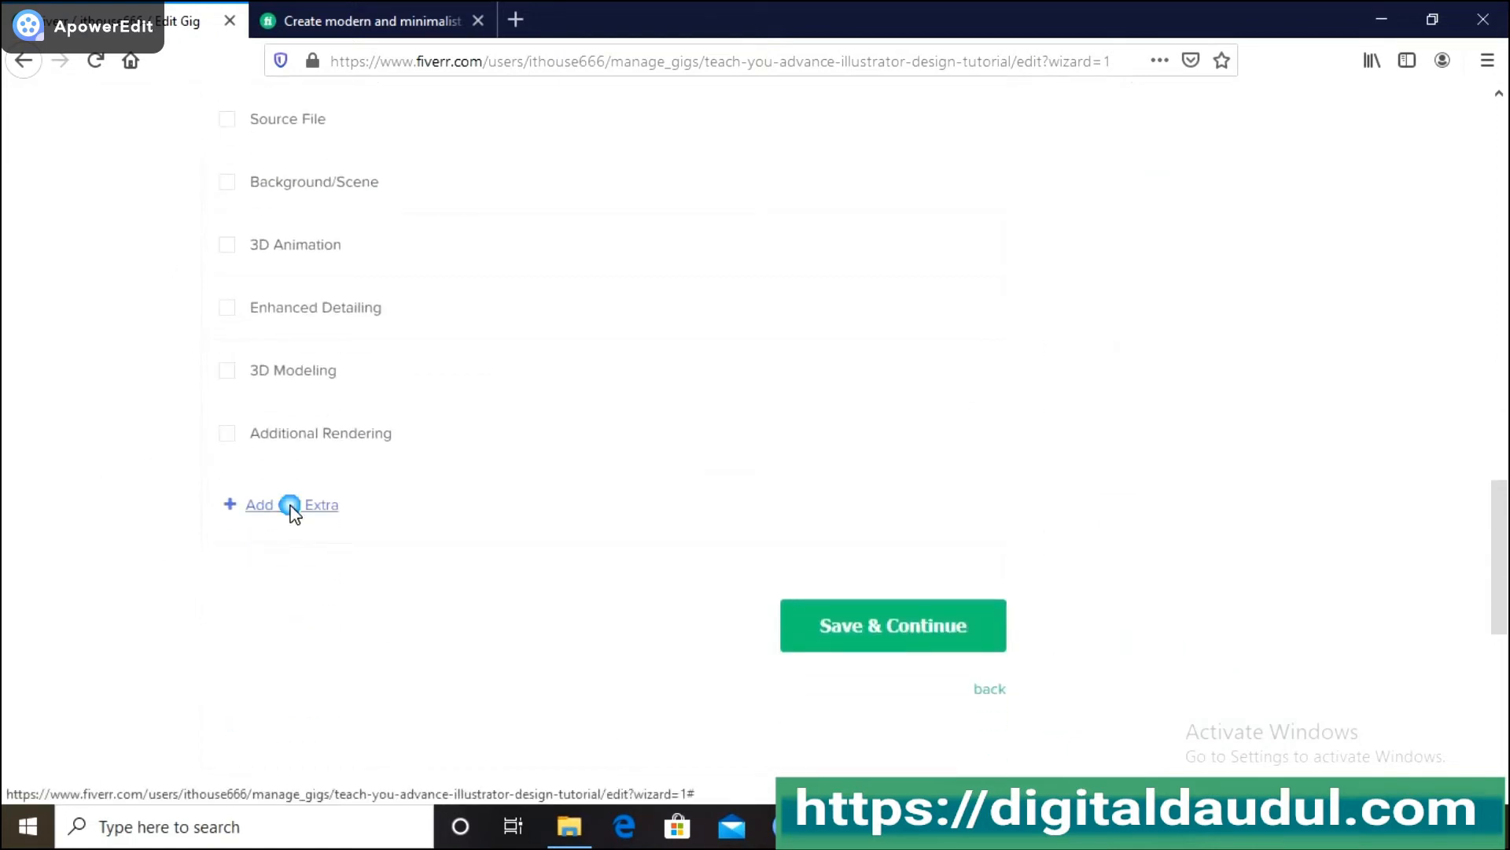
pyautogui.click(433, 505)
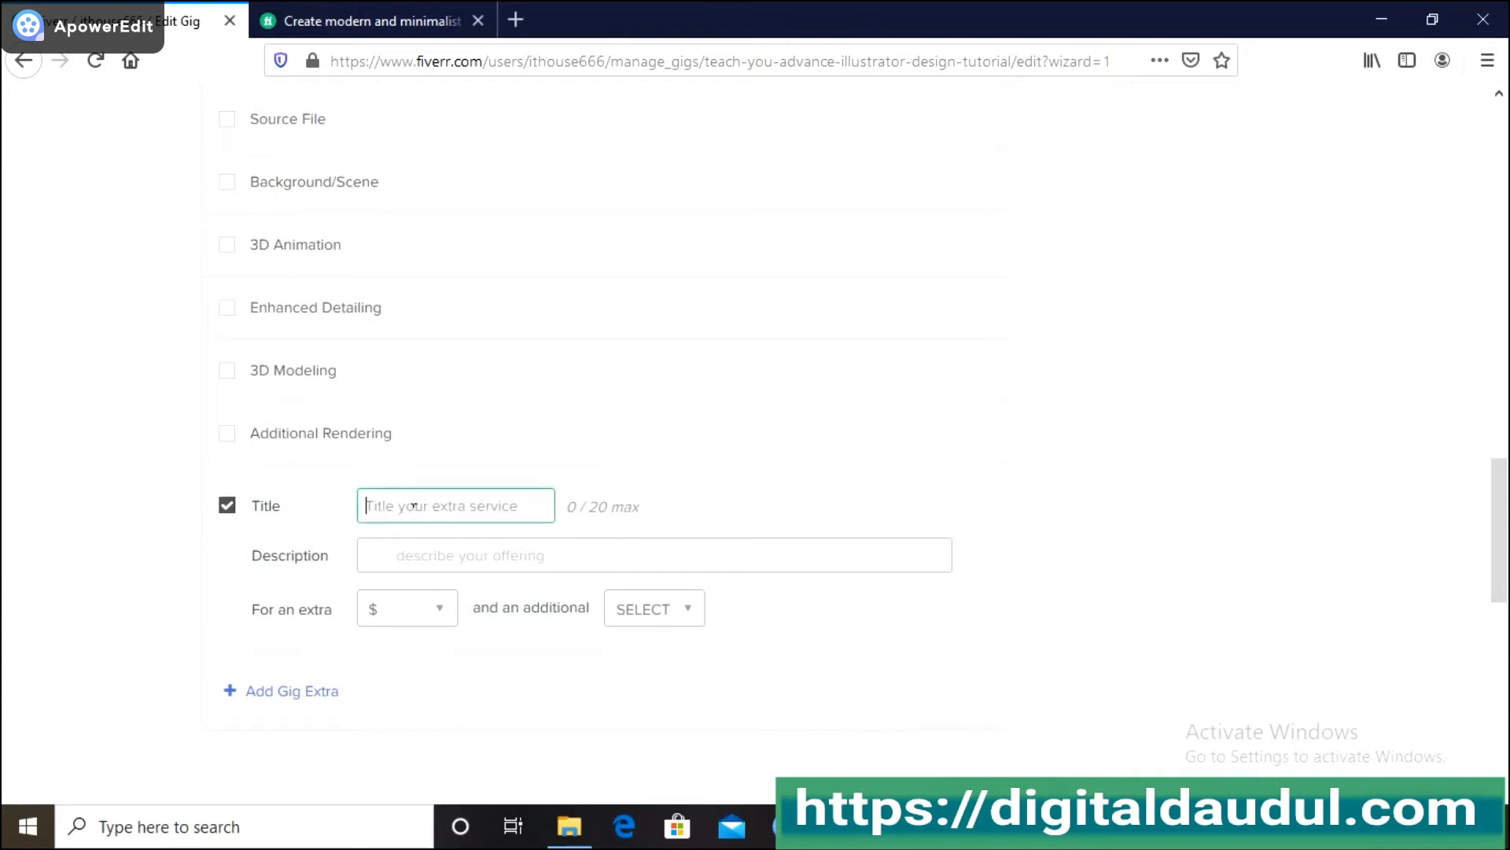
pyautogui.scroll(10, 354, 496)
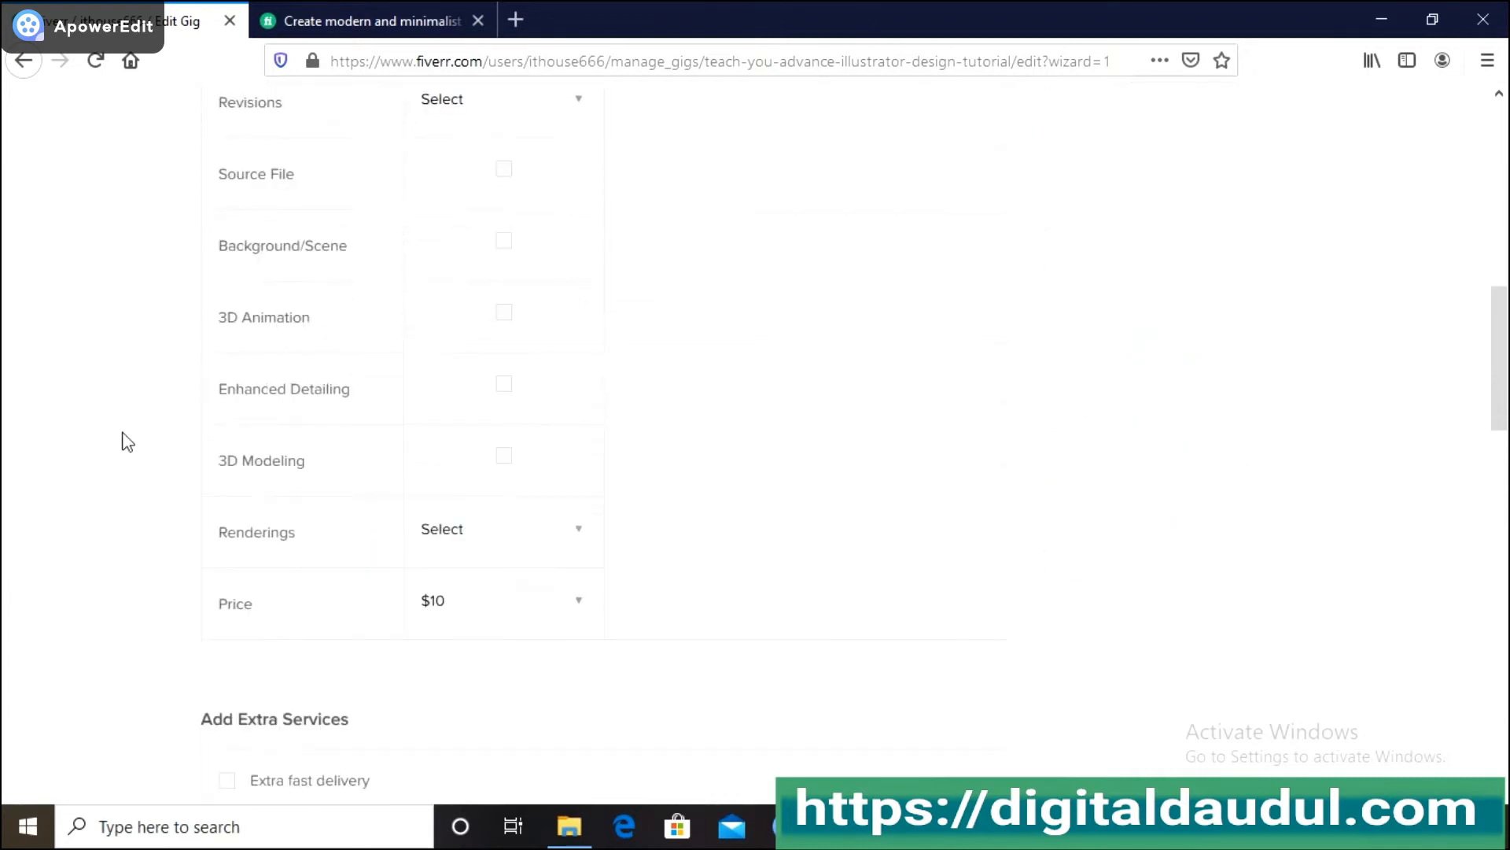